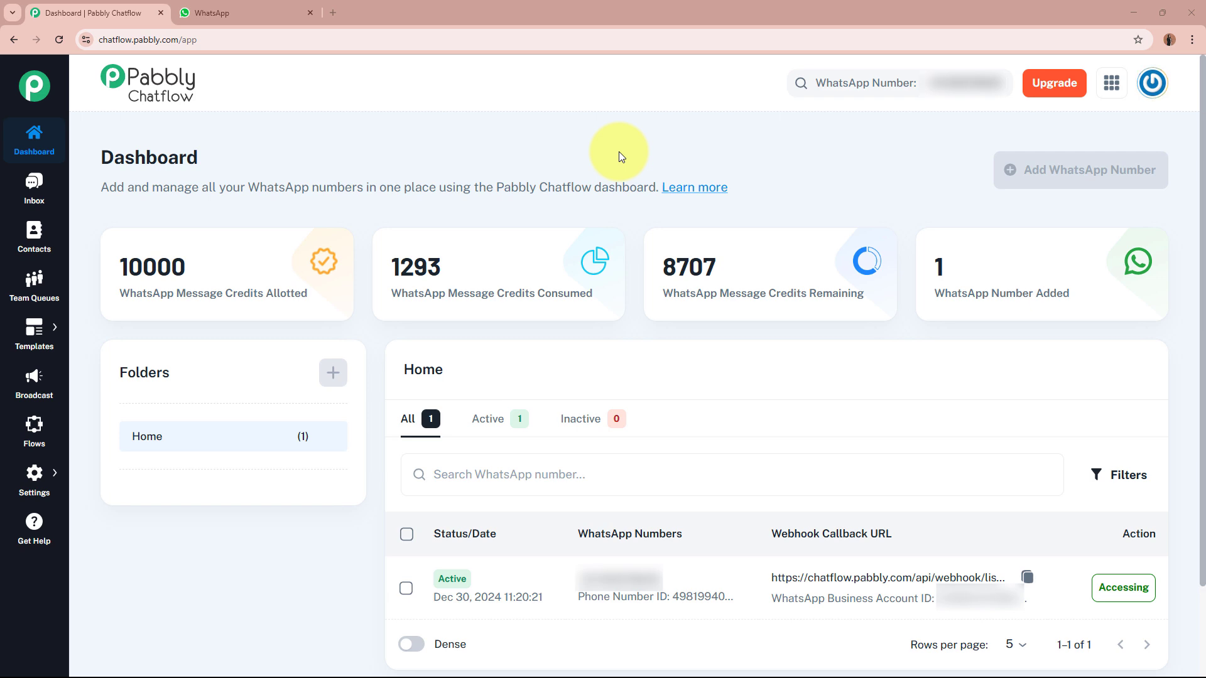
Step: Switch to the WhatsApp Web tab showing the empty Pabbly ChatFlow chat
{"action": "left_click", "coordinate": [258, 12]}
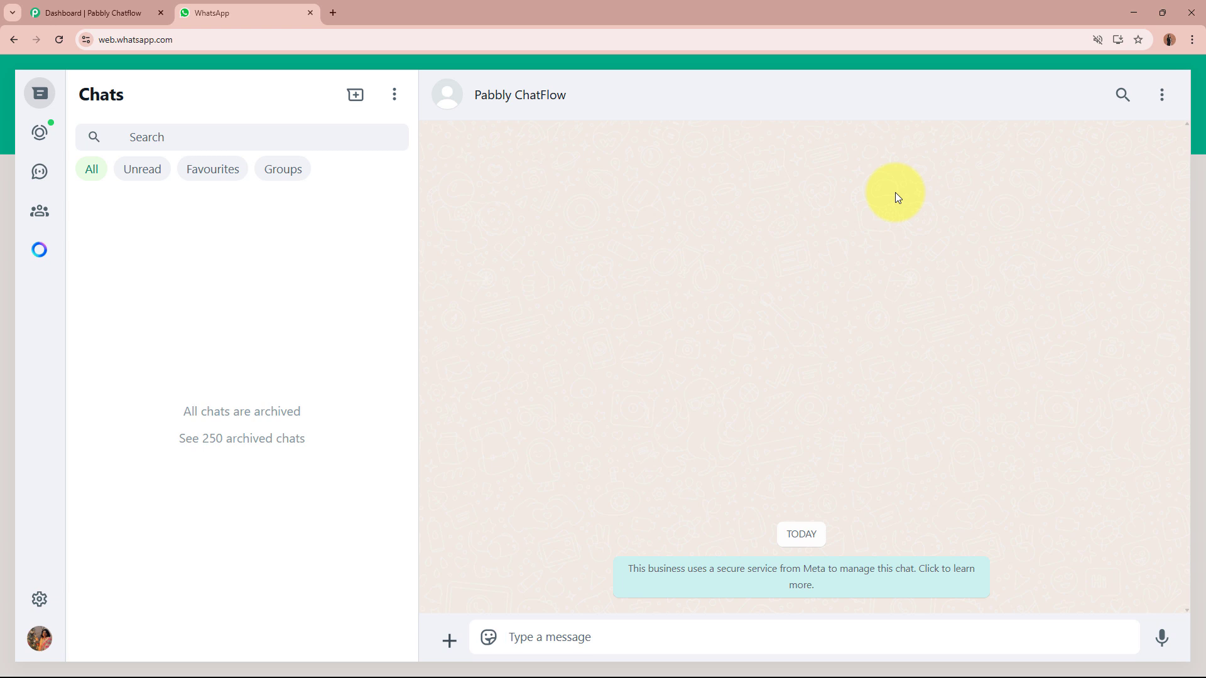
Step: Go back to the dashboard and read the cards: one active WhatsApp number, 8707 credits left
{"action": "left_click", "coordinate": [100, 12]}
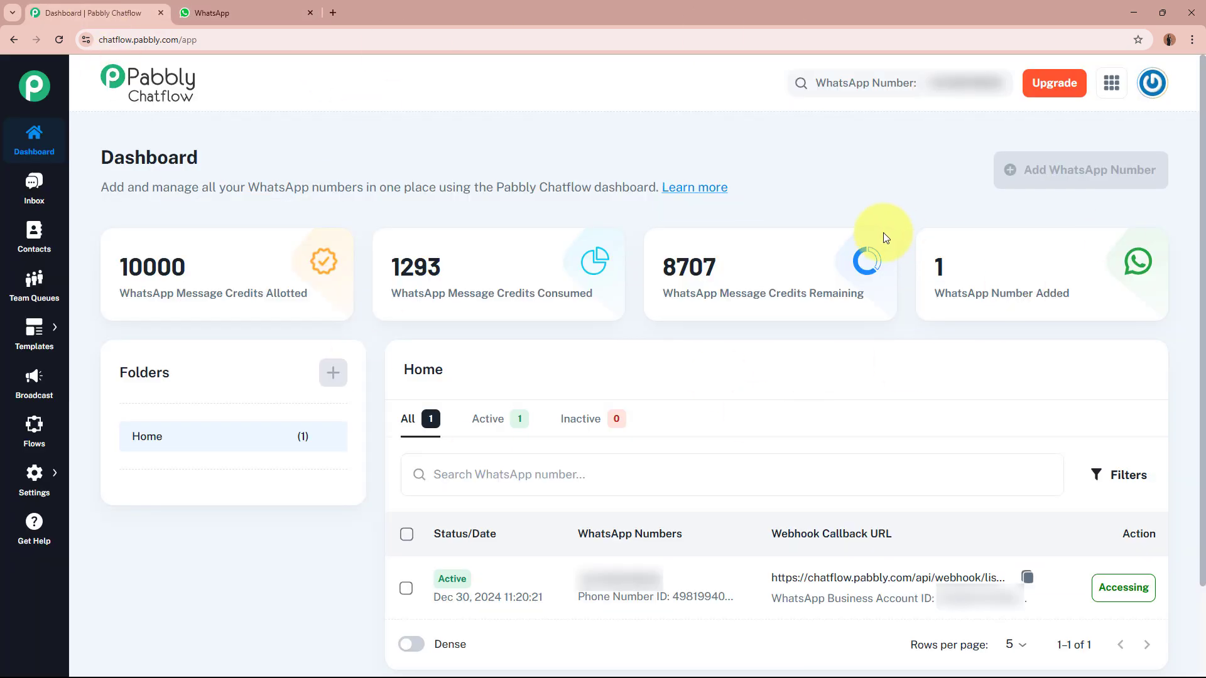
{"action": "mouse_move", "coordinate": [1148, 247]}
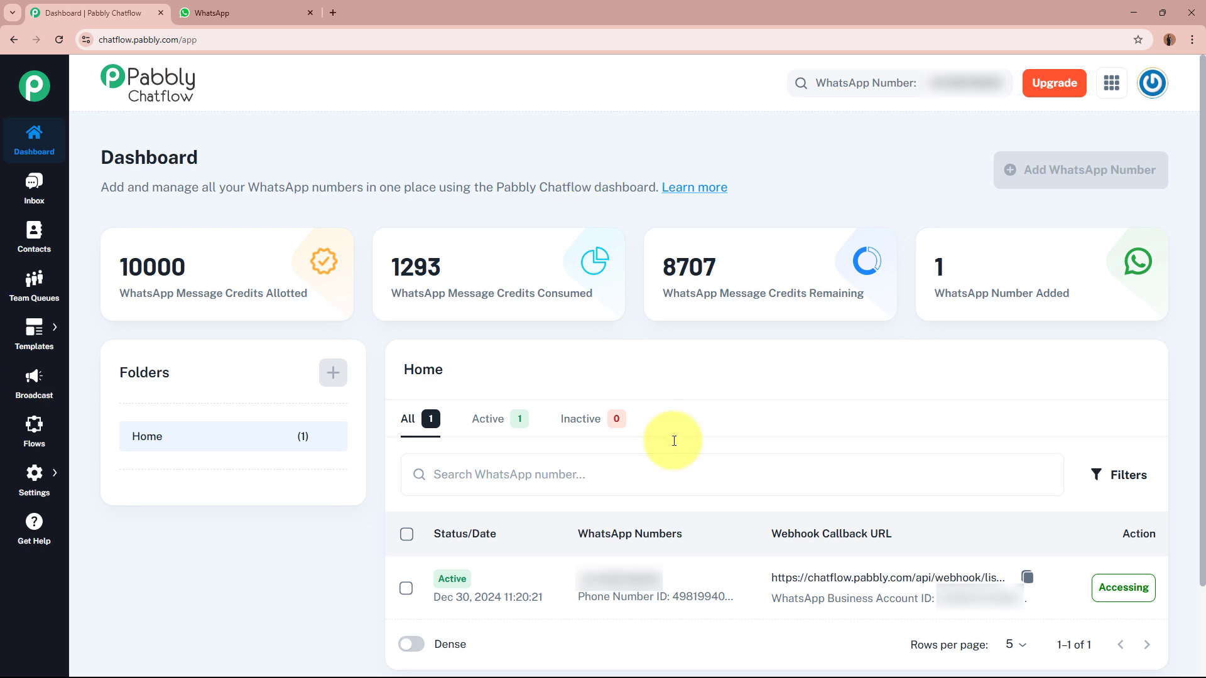
{"action": "mouse_move", "coordinate": [578, 260]}
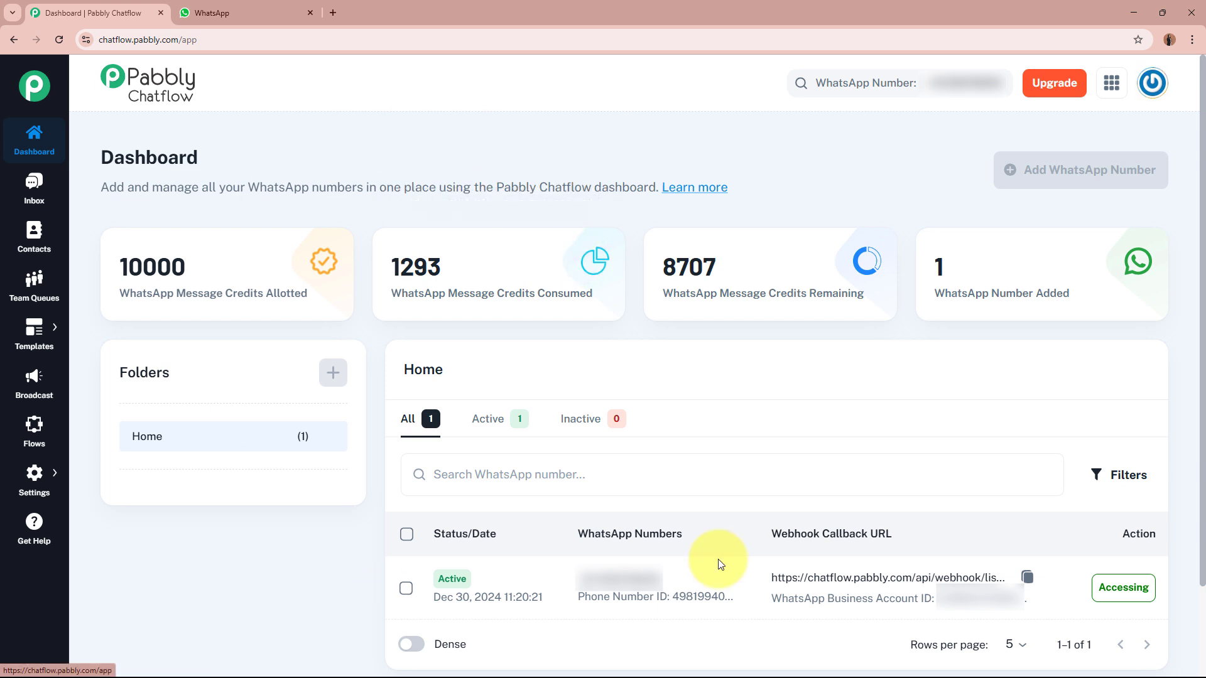
{"action": "mouse_move", "coordinate": [702, 235]}
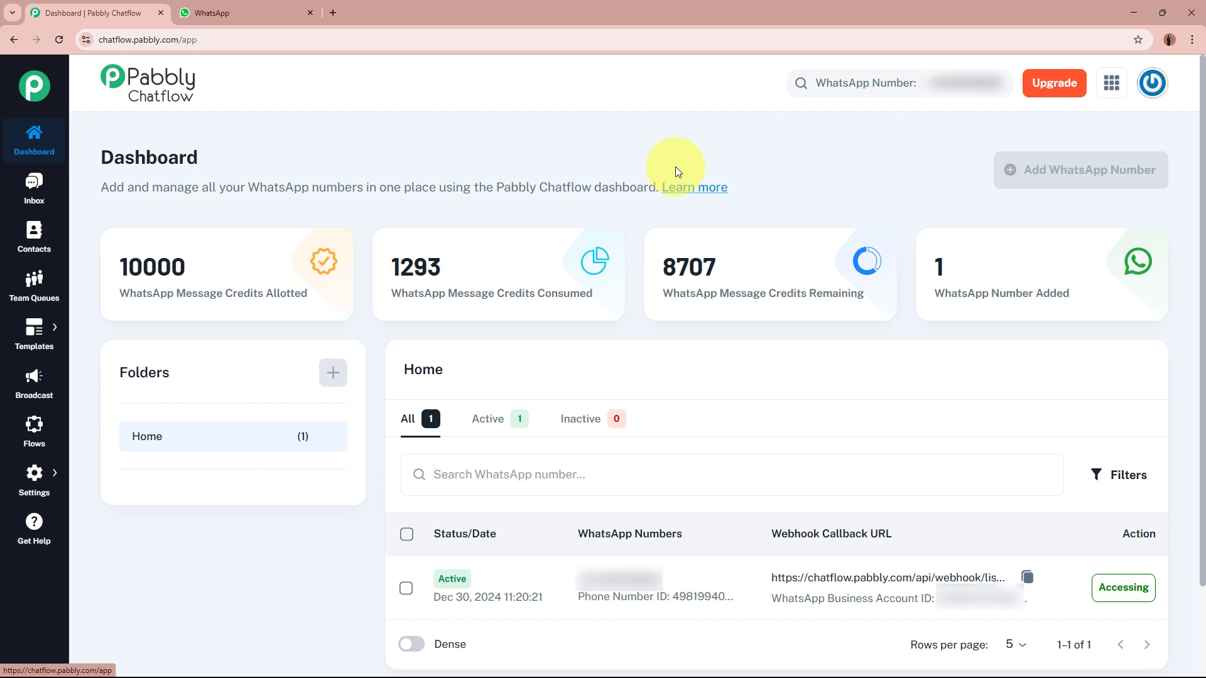
{"action": "mouse_move", "coordinate": [675, 262]}
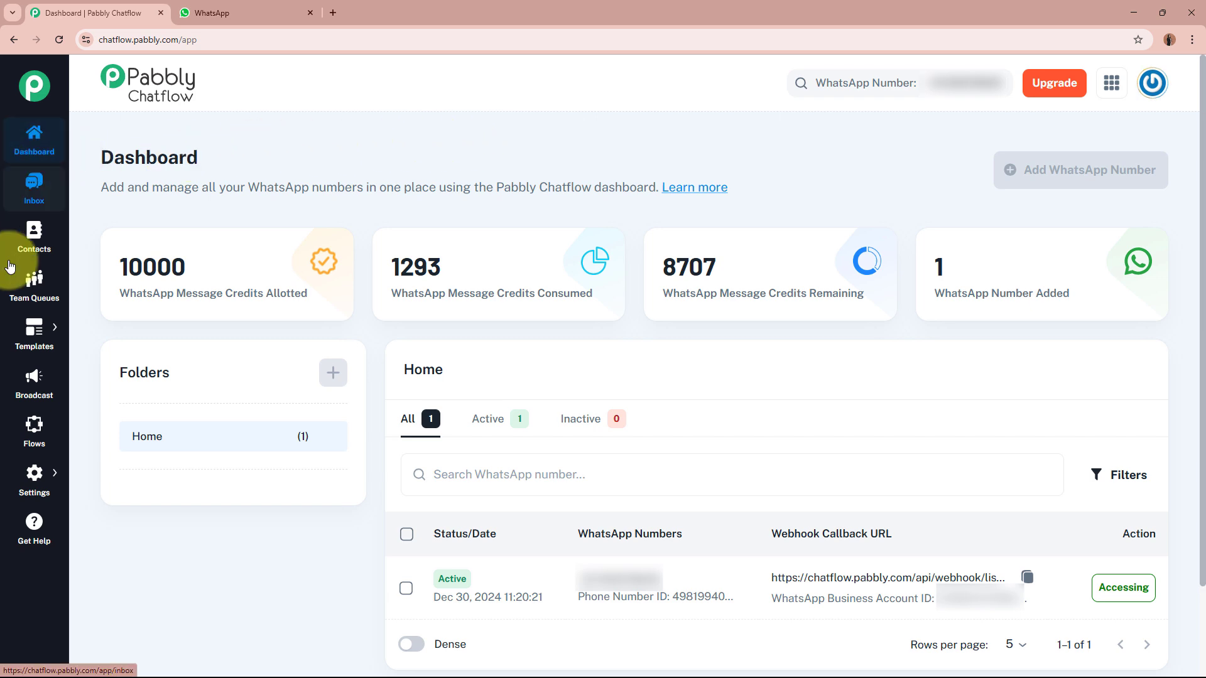
Step: From Flows, add a new flow and rename 'Untitled' to 'Customer Support Bot'
{"action": "left_click", "coordinate": [17, 446]}
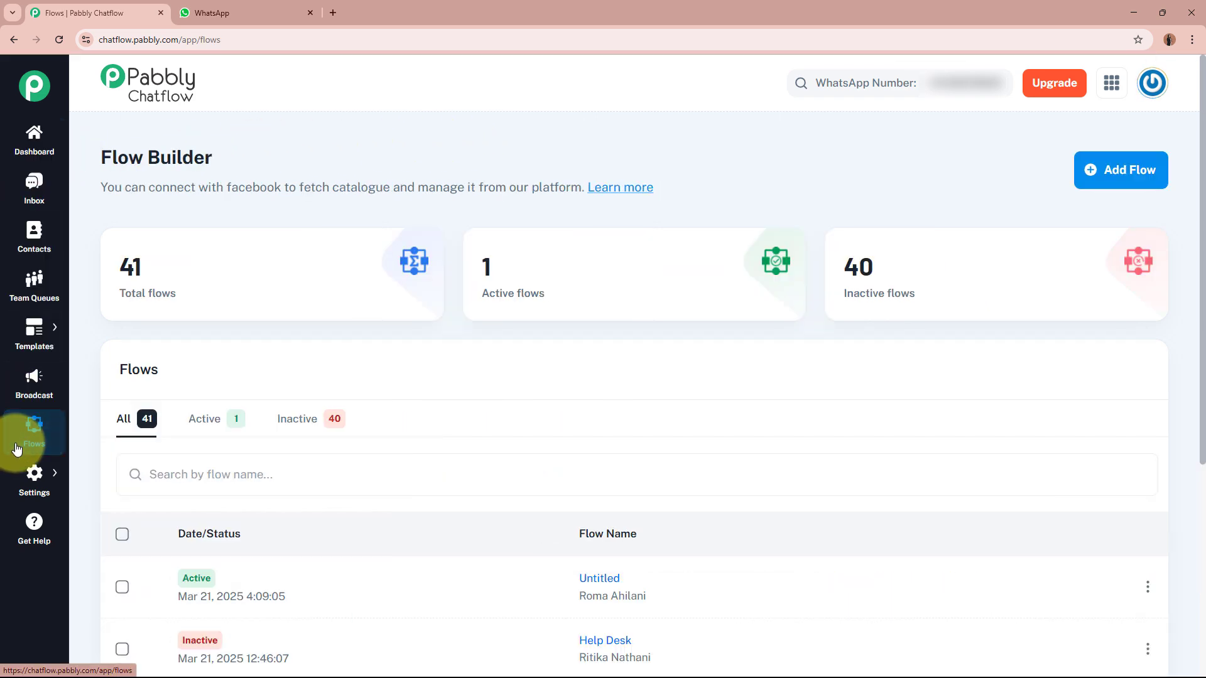
{"action": "left_click_drag", "start_coordinate": [102, 156], "coordinate": [302, 162]}
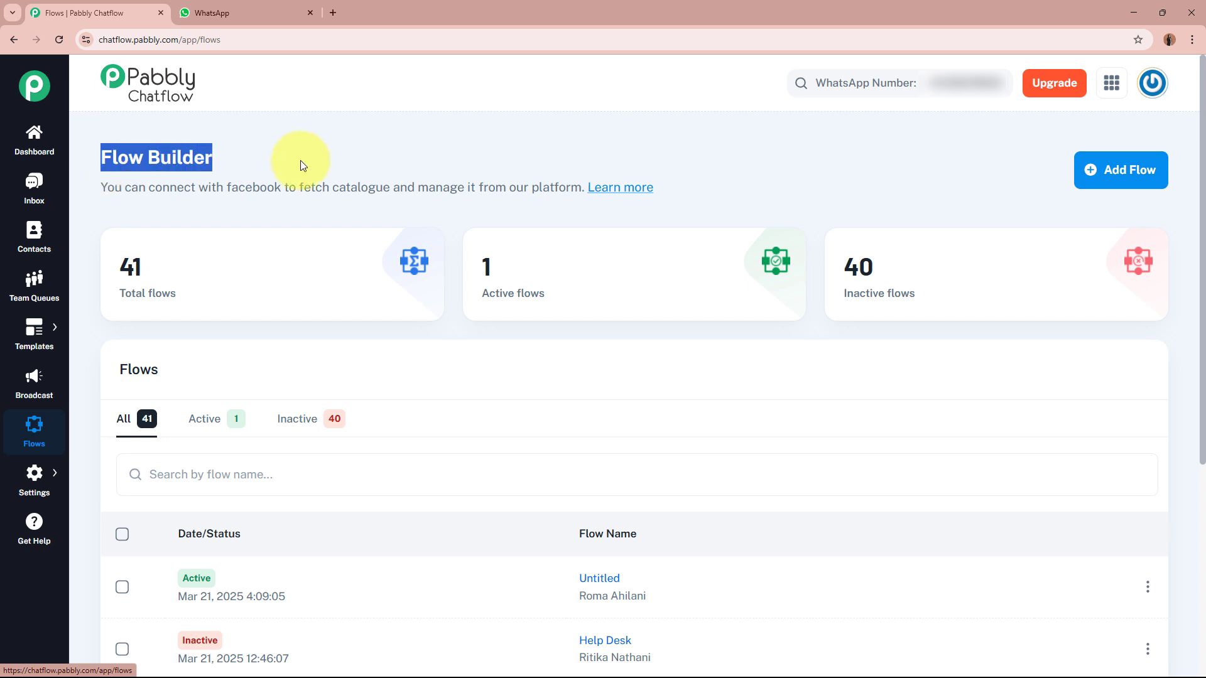
{"action": "left_click", "coordinate": [302, 165]}
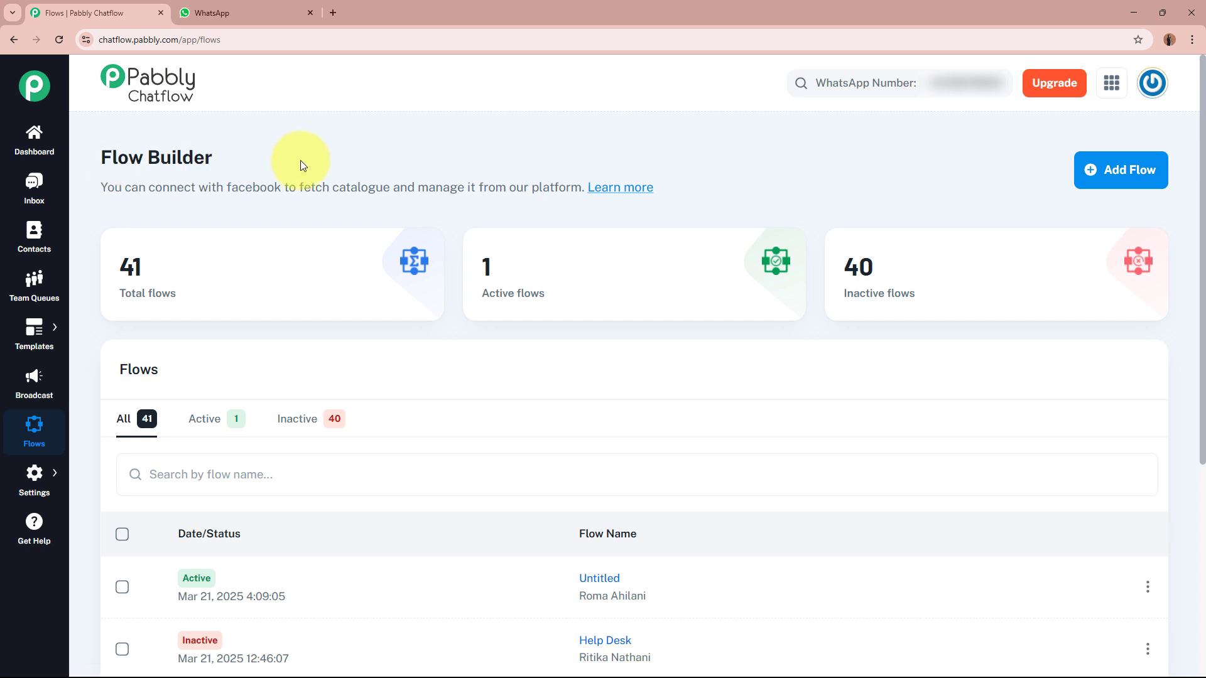
{"action": "left_click", "coordinate": [1120, 183]}
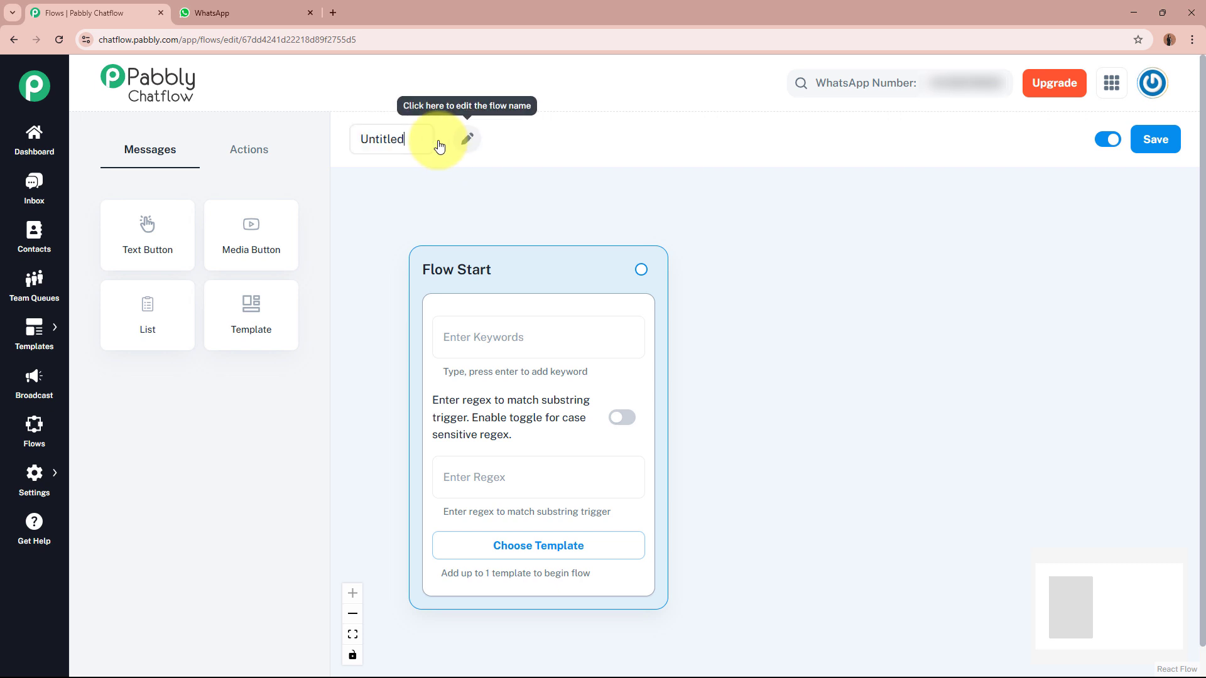
{"action": "left_click", "coordinate": [436, 139]}
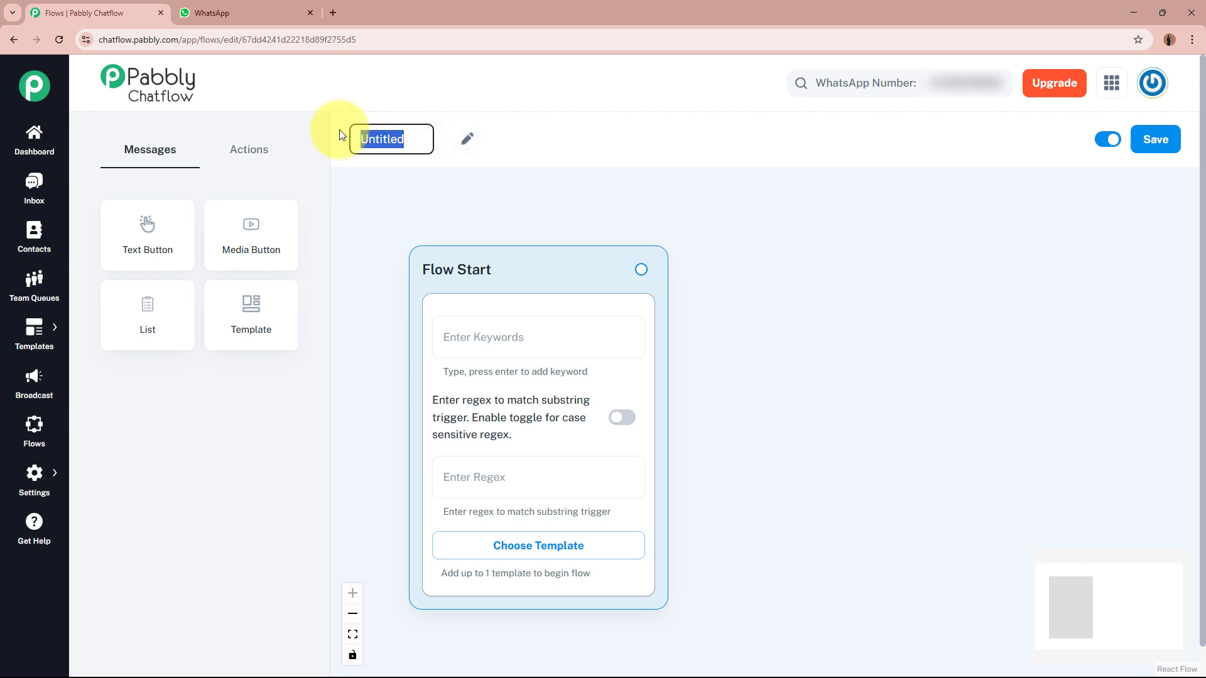
{"action": "type", "text": "Cust"}
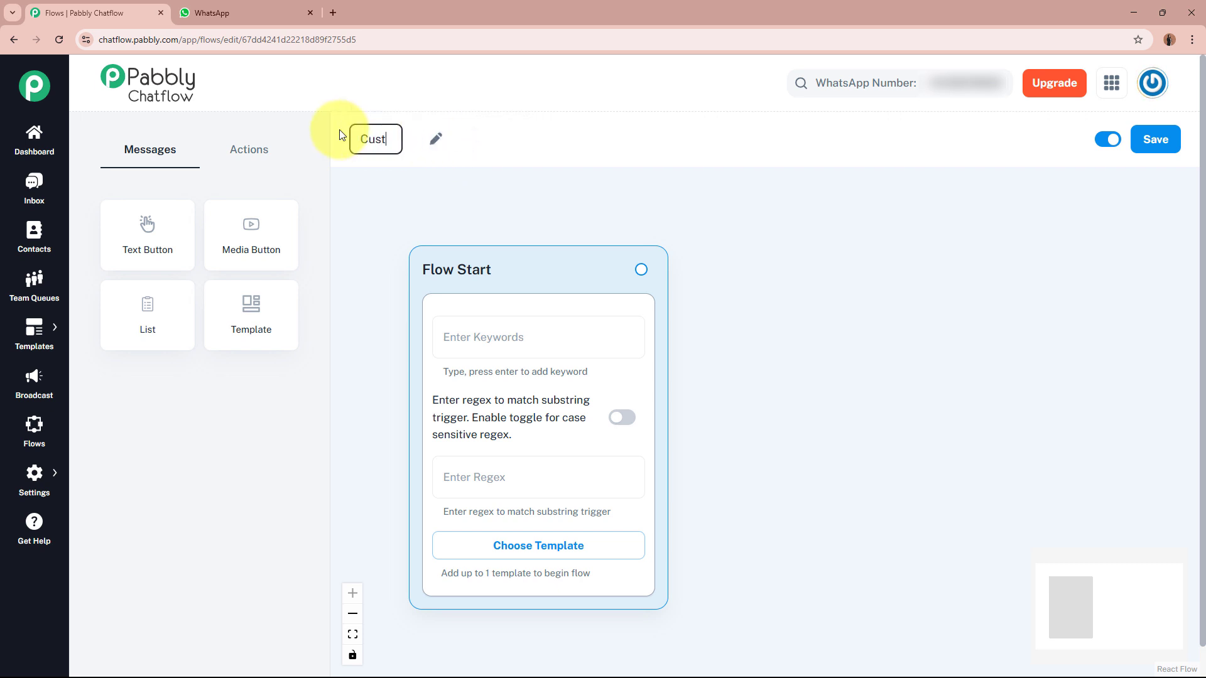
{"action": "type", "text": "omer Support Bot"}
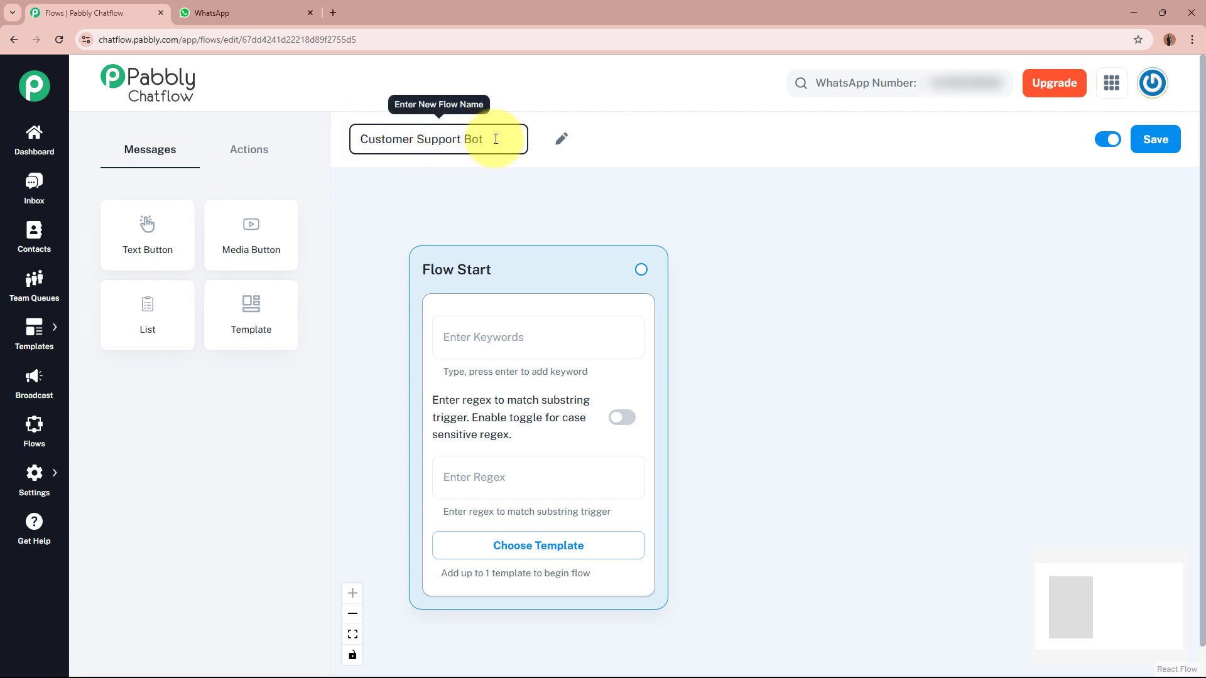
{"action": "left_click", "coordinate": [499, 183]}
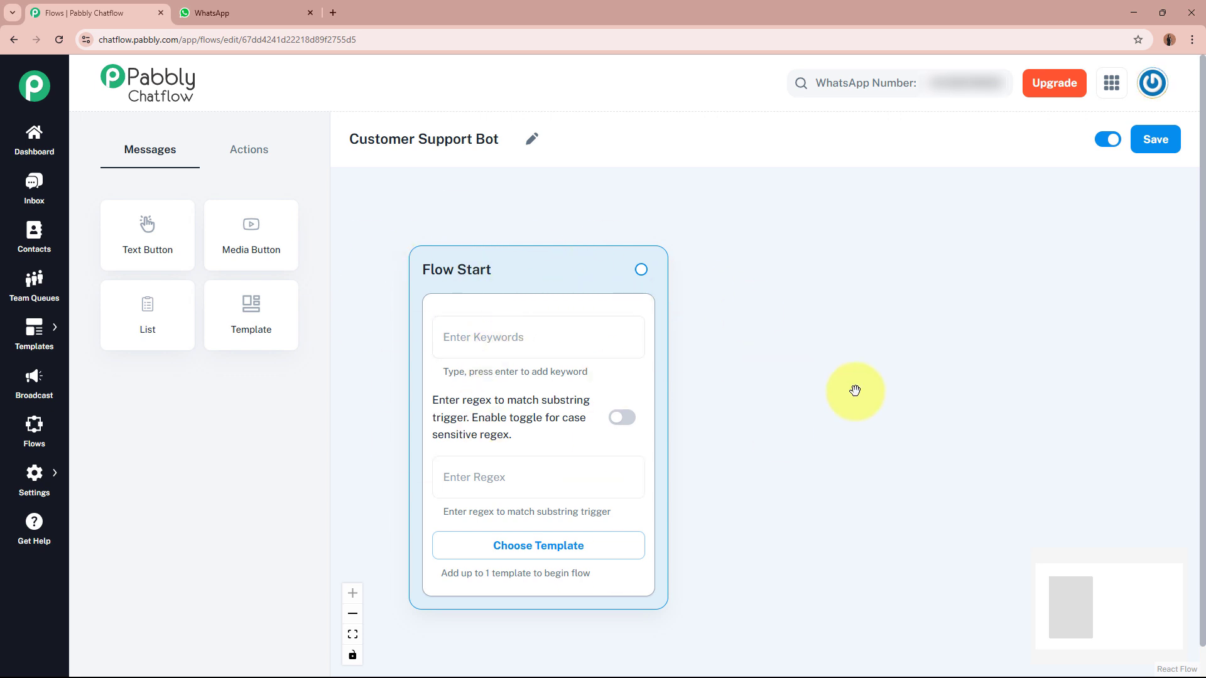
Step: Enter Hello, Hey and Hi as Flow Start trigger keywords
{"action": "left_click", "coordinate": [595, 339]}
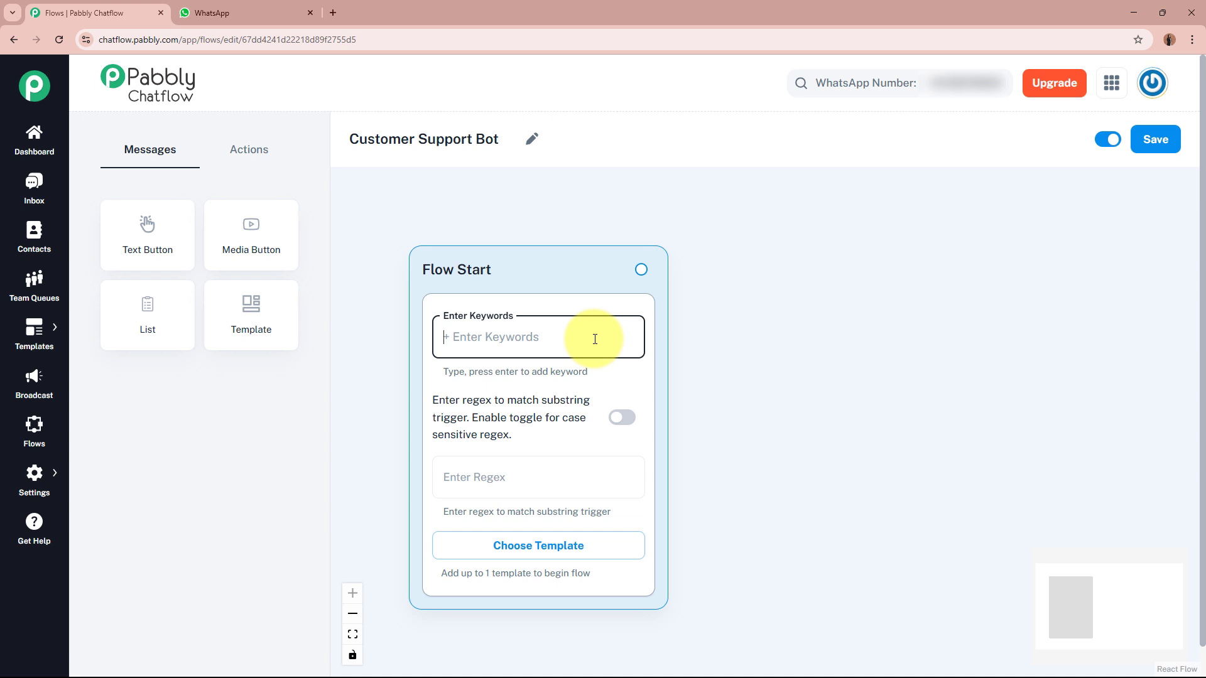
{"action": "type", "text": "Hello"}
{"action": "key", "text": "Return"}
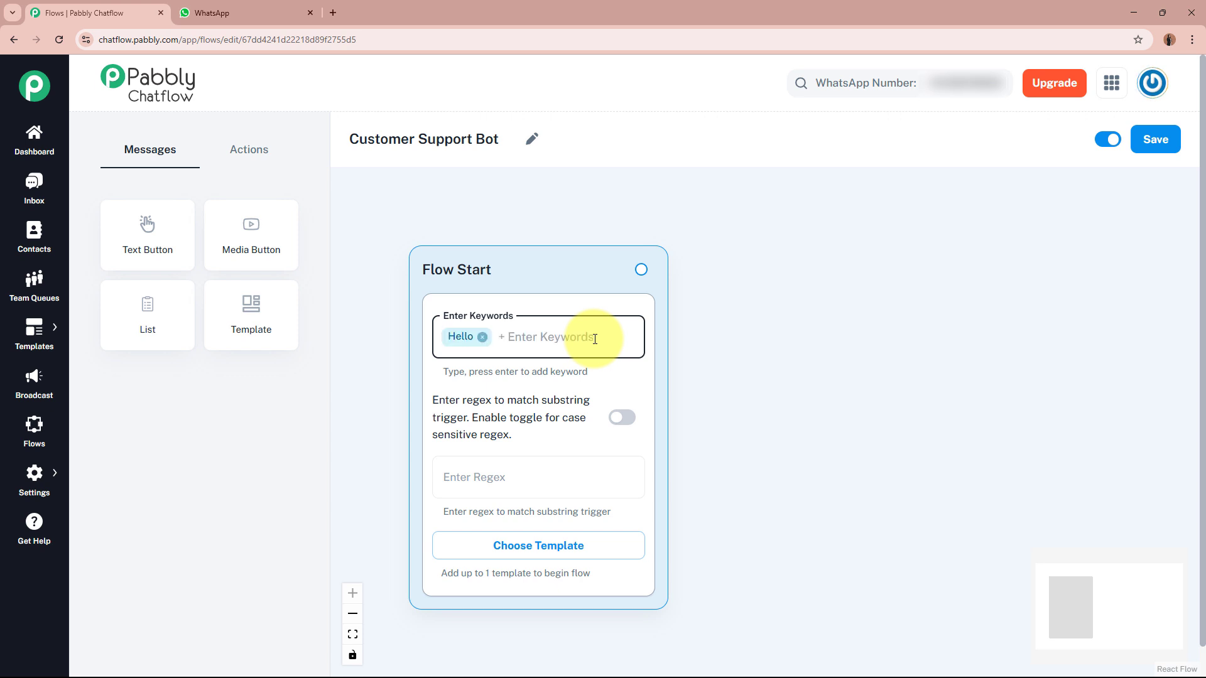
{"action": "type", "text": "Hwy"}
{"action": "key", "text": "BackSpace"}
{"action": "key", "text": "BackSpace"}
{"action": "type", "text": "ey"}
{"action": "key", "text": "Return"}
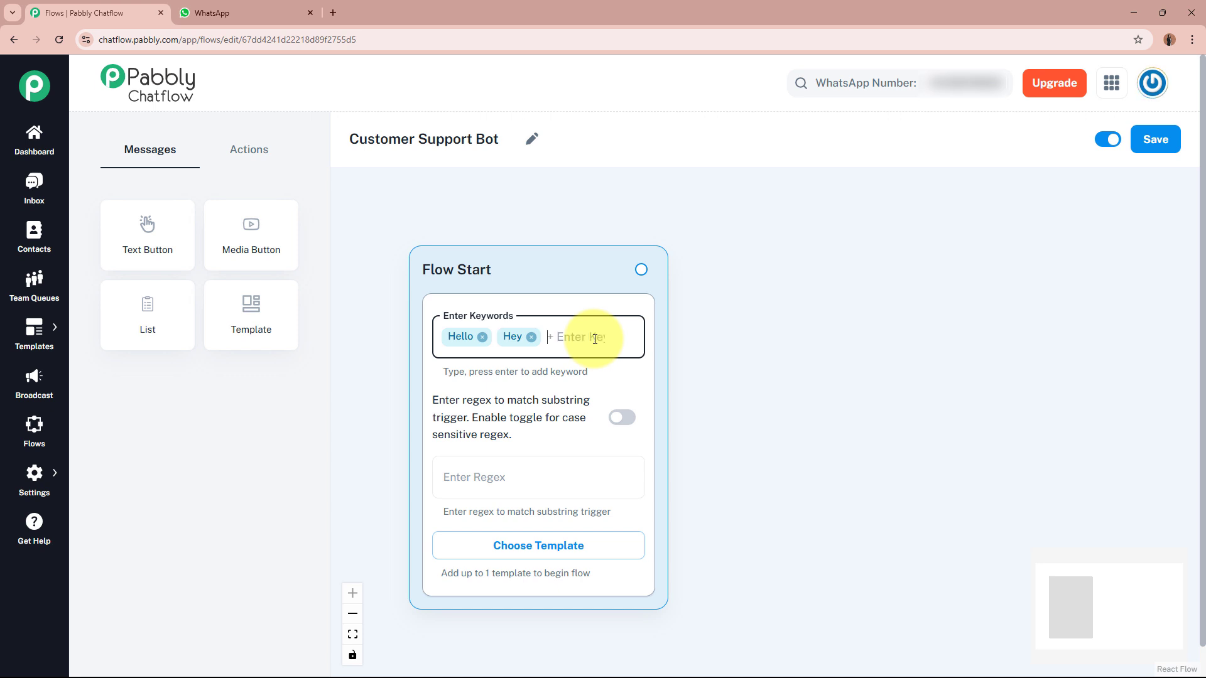
{"action": "type", "text": "Hi"}
{"action": "key", "text": "Return"}
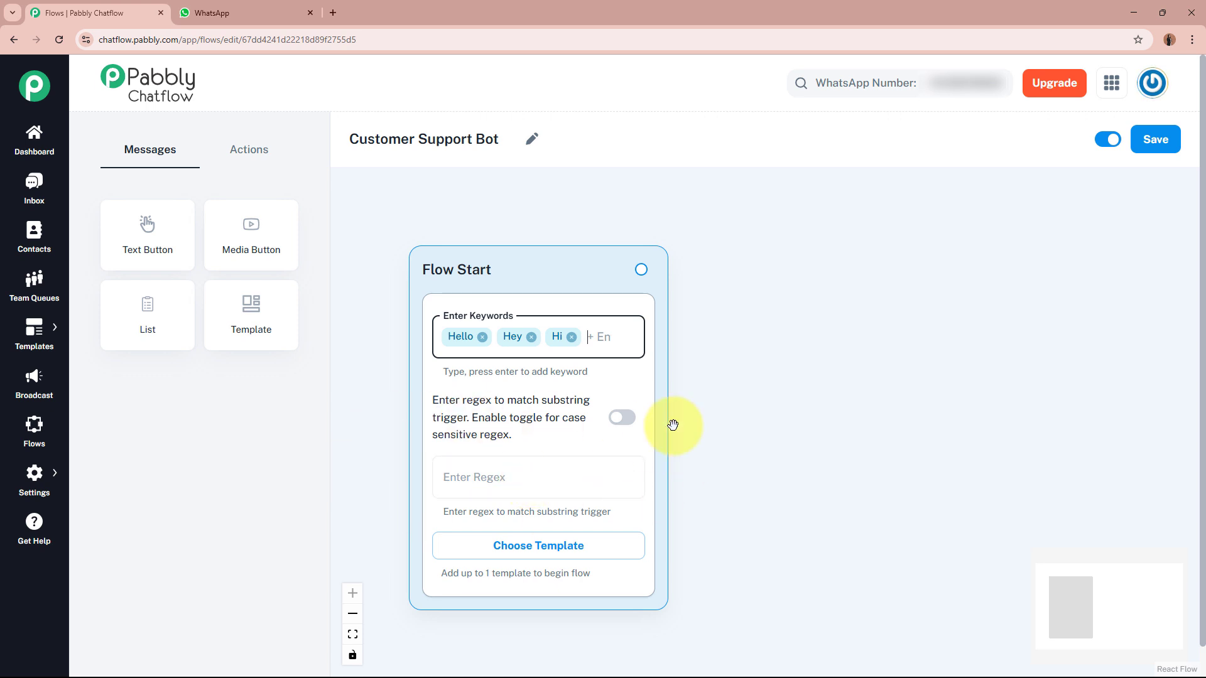
Step: Enable case-sensitive regex with the pattern \b(help|support|issue|problem|...|refund|ticket|...|where)\b
{"action": "left_click", "coordinate": [622, 420]}
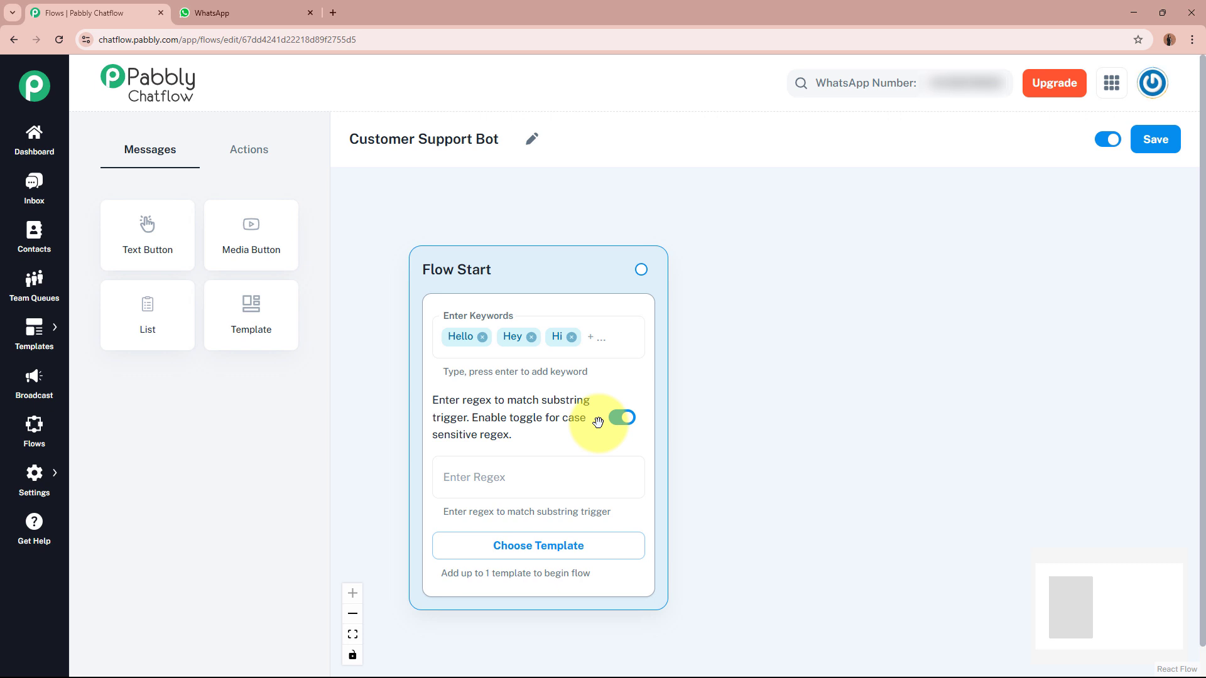
{"action": "left_click", "coordinate": [455, 475]}
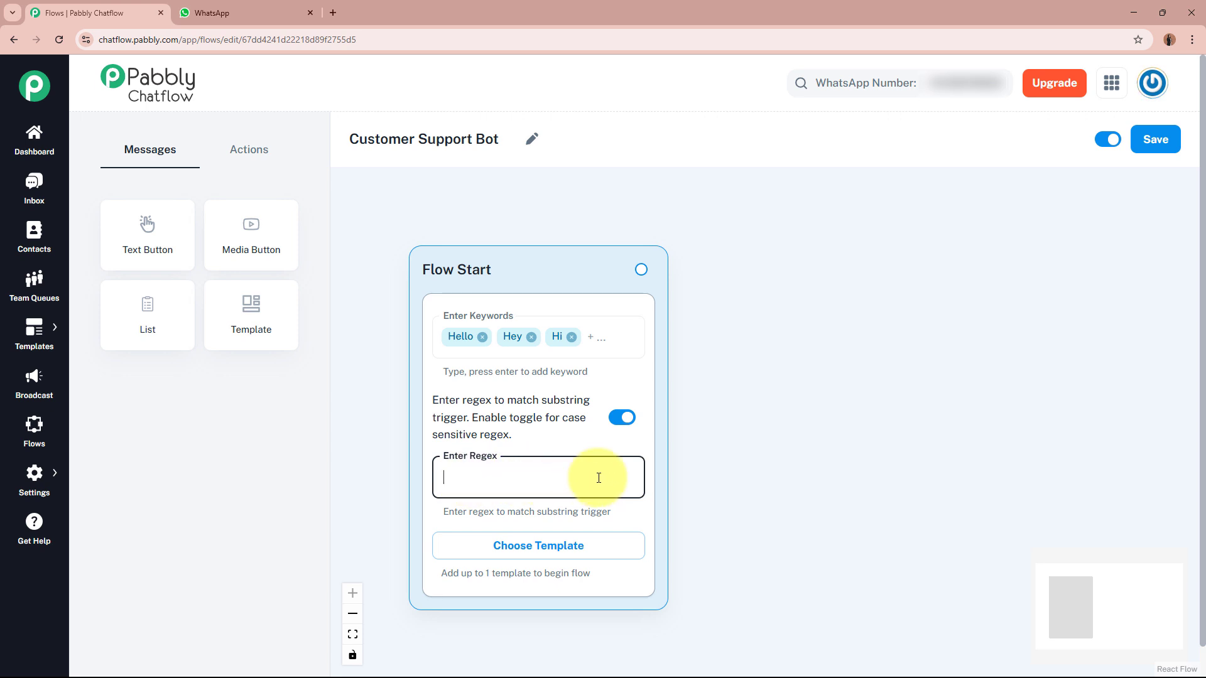
{"action": "key", "text": "ctrl+v"}
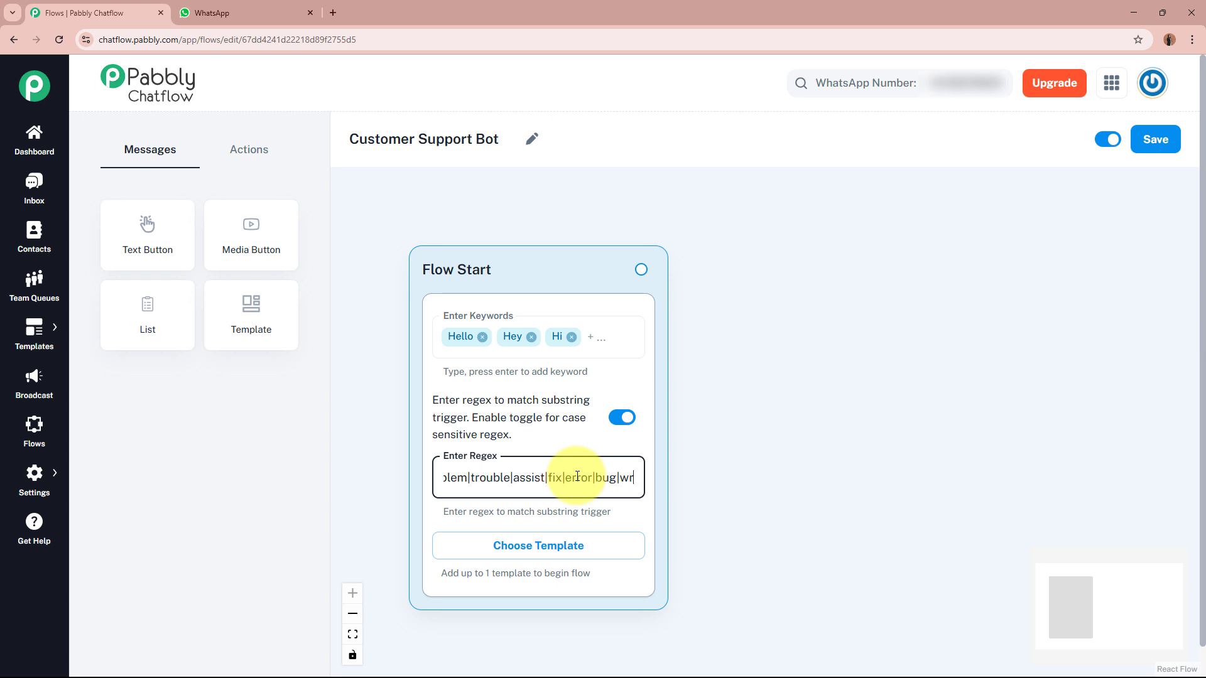
{"action": "type", "text": "ed|refund|re"}
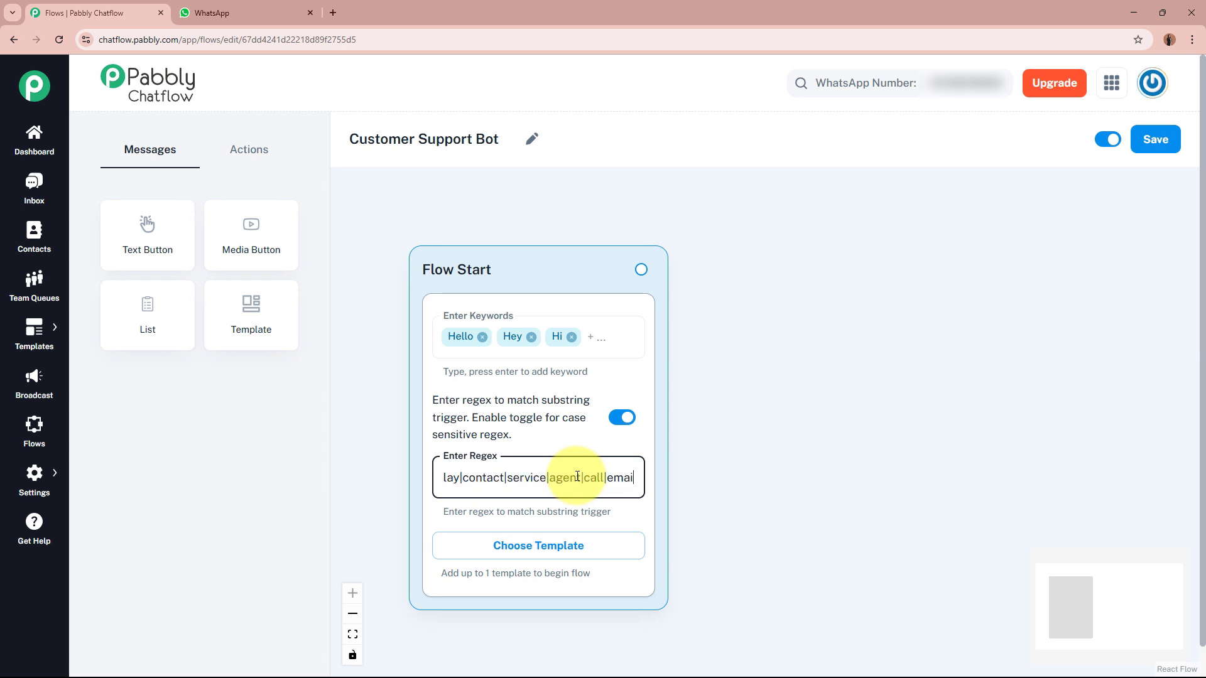
{"action": "type", "text": "|phone|chat|support|ticket|info|how|when|why|where)\b"}
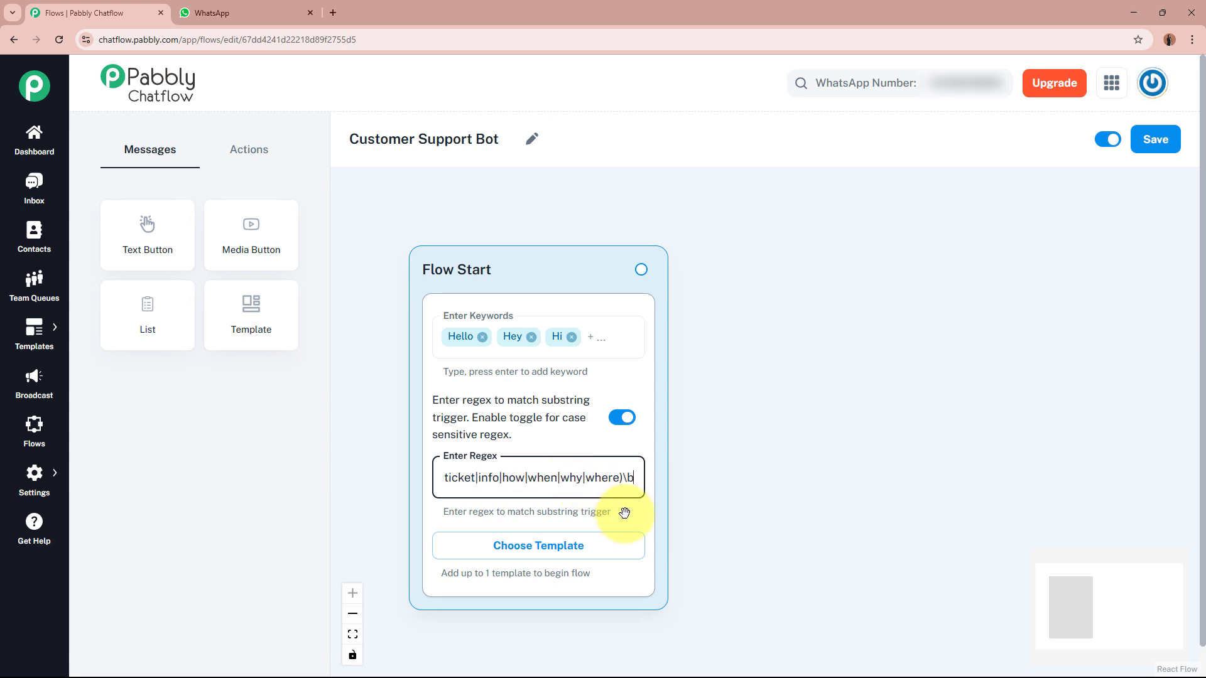
{"action": "left_click", "coordinate": [623, 512]}
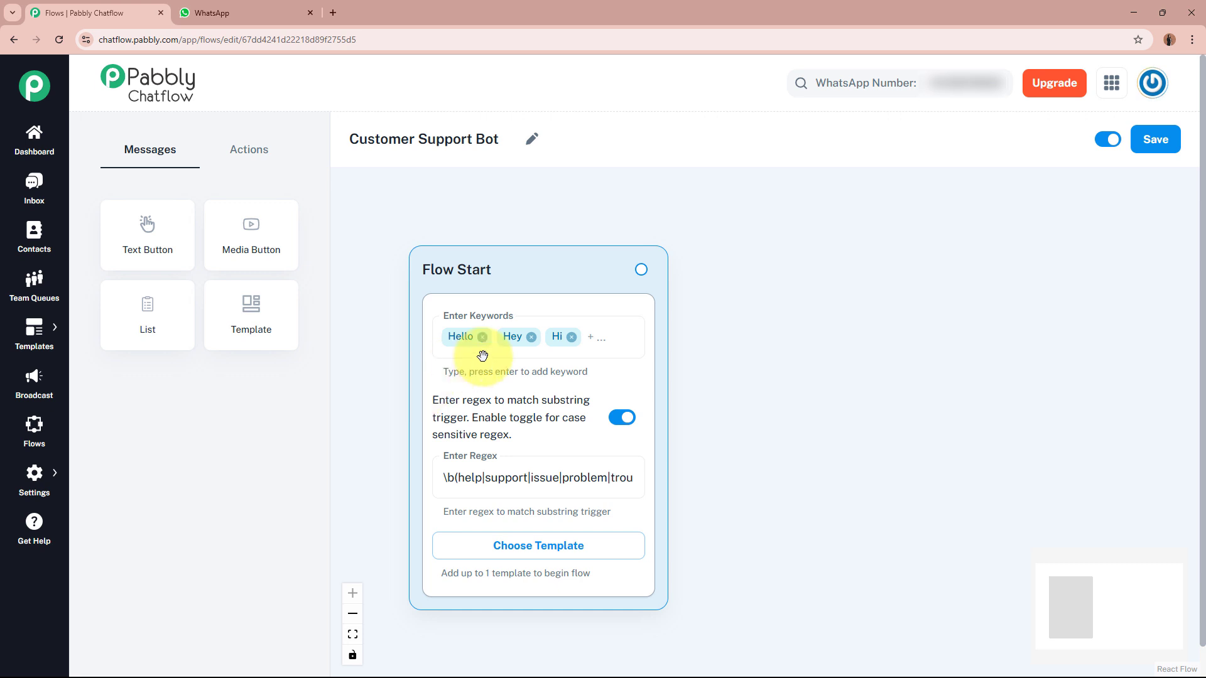
{"action": "left_click", "coordinate": [455, 337]}
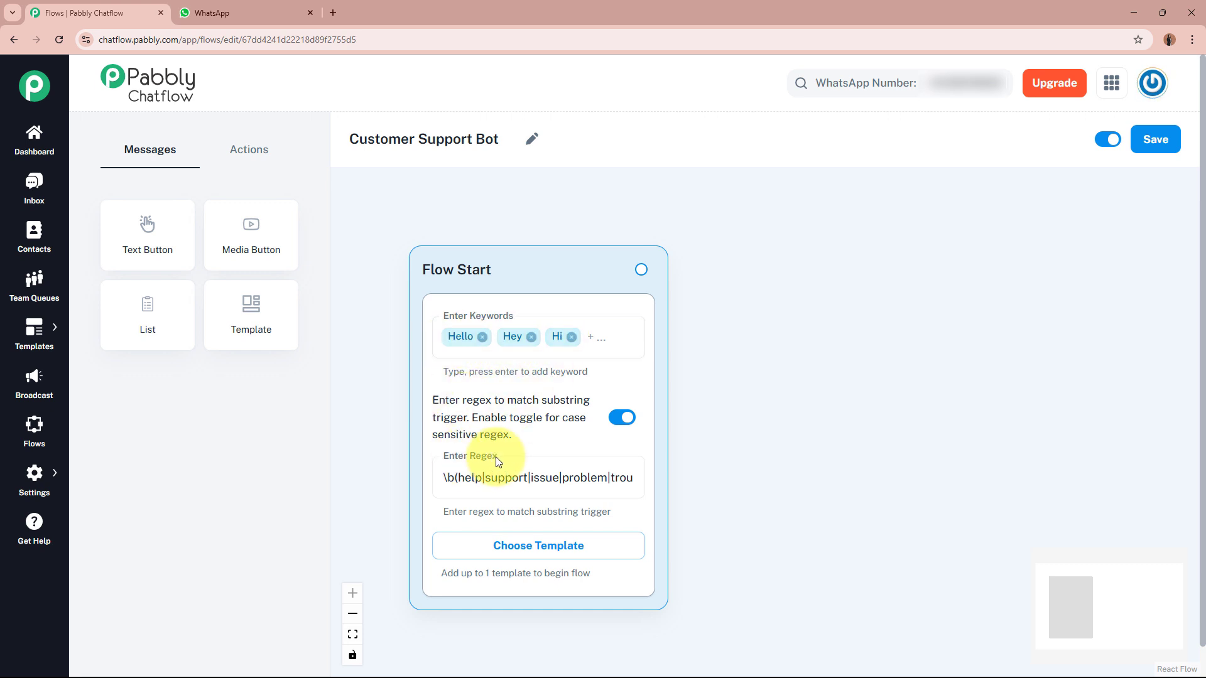
{"action": "left_click", "coordinate": [667, 499]}
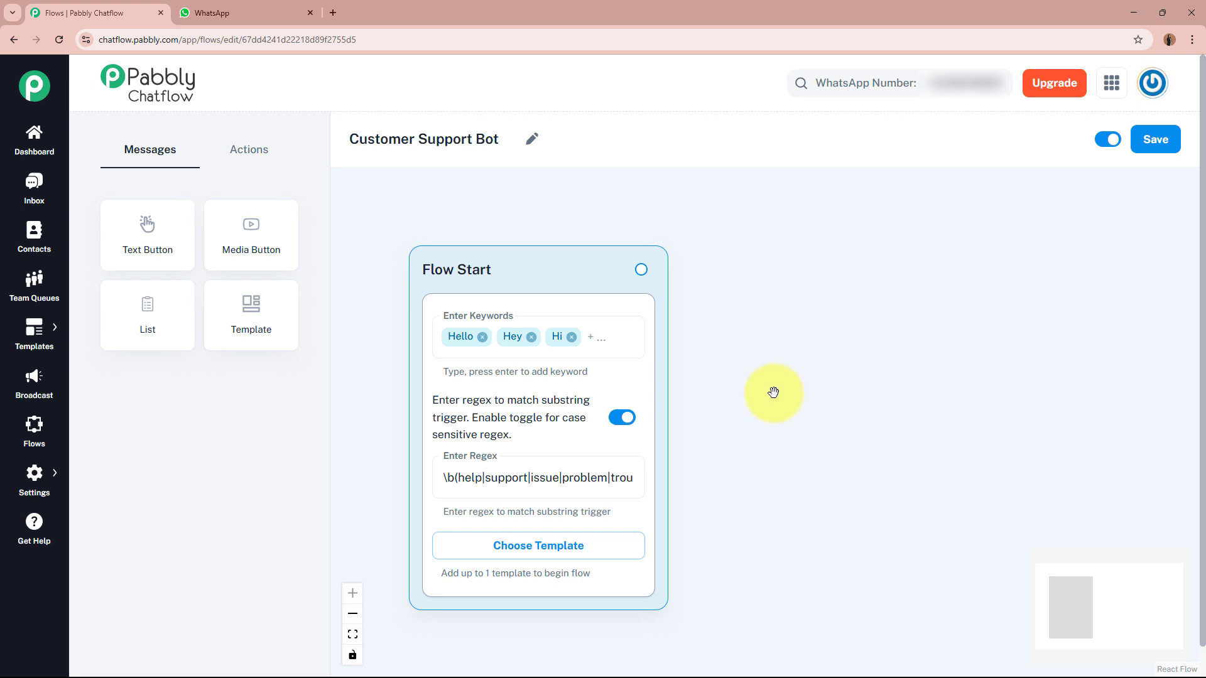
Step: Add an Ask Question node to the canvas beside Flow Start
{"action": "left_click", "coordinate": [245, 154]}
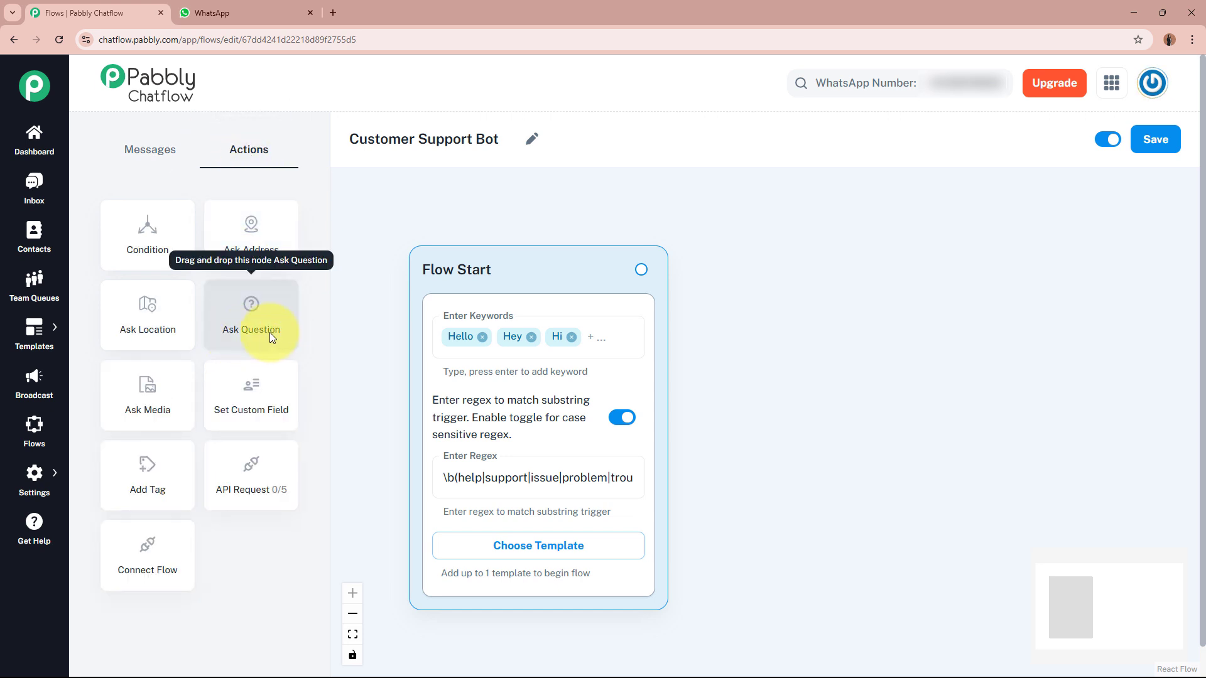
{"action": "left_click_drag", "start_coordinate": [268, 318], "coordinate": [914, 256]}
{"action": "left_click", "coordinate": [971, 304]}
Step: Paste the greeting ending 'May I know your Full Name, please? 😊' as the question message
{"action": "left_click", "coordinate": [910, 320]}
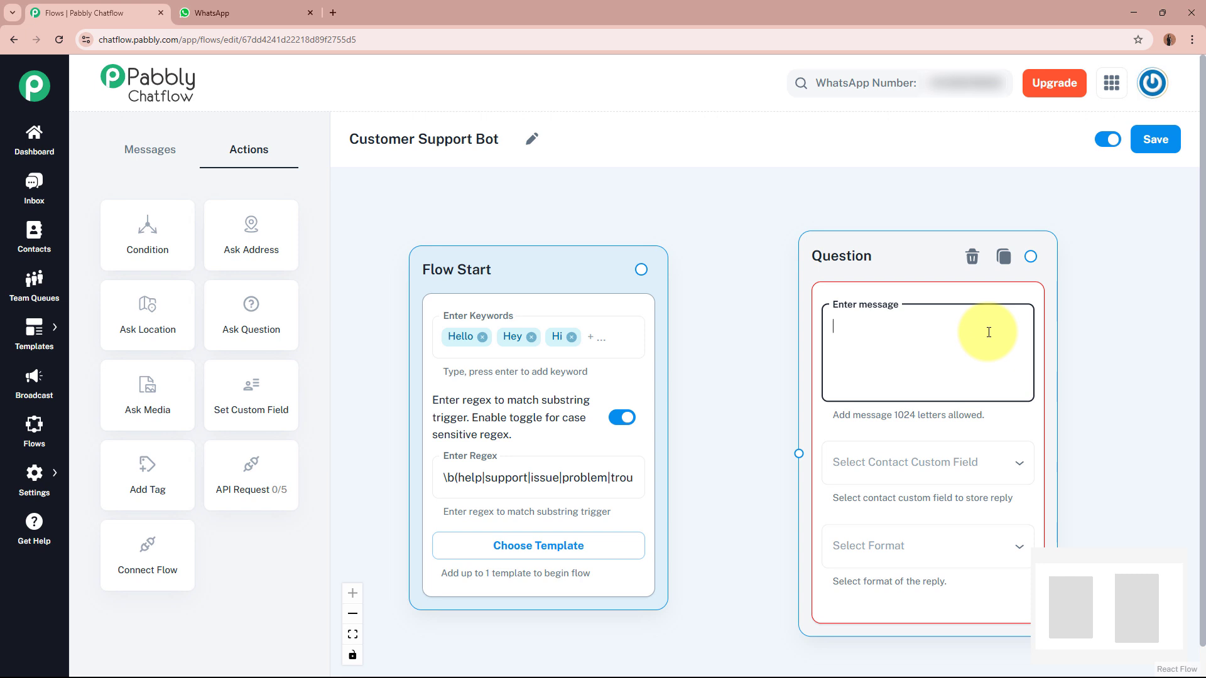
{"action": "key", "text": "ctrl+v"}
{"action": "left_click_drag", "start_coordinate": [1020, 378], "coordinate": [1018, 318]}
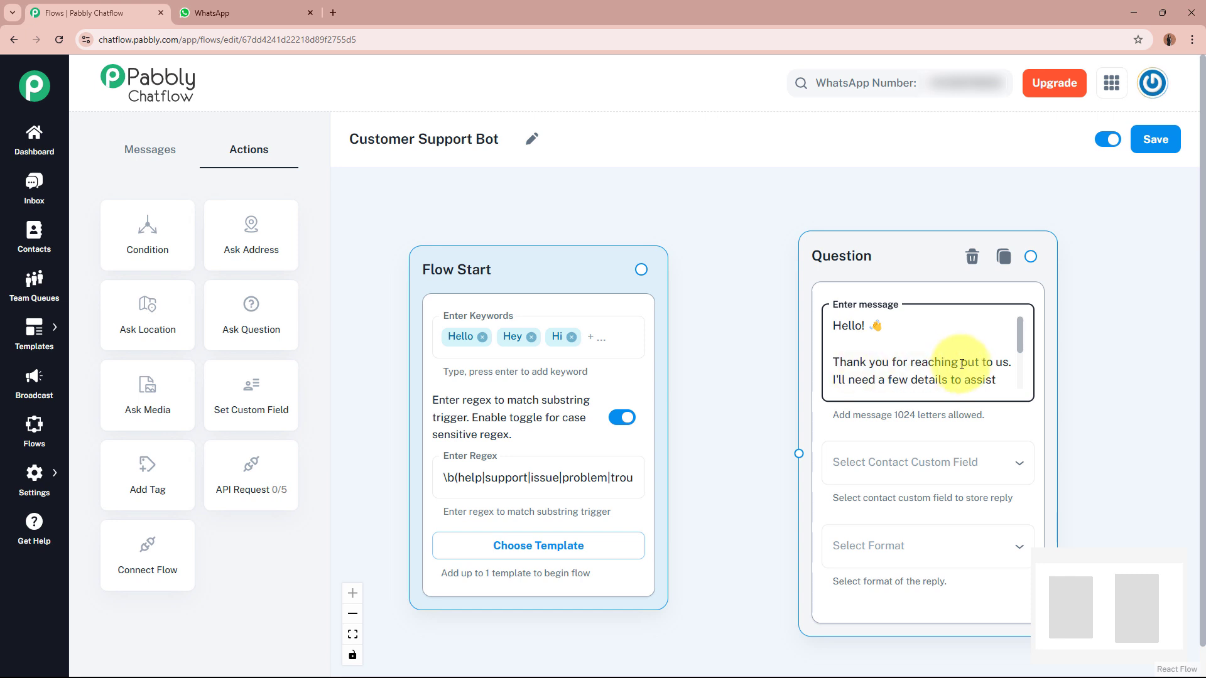
{"action": "left_click_drag", "start_coordinate": [1023, 341], "coordinate": [1022, 377]}
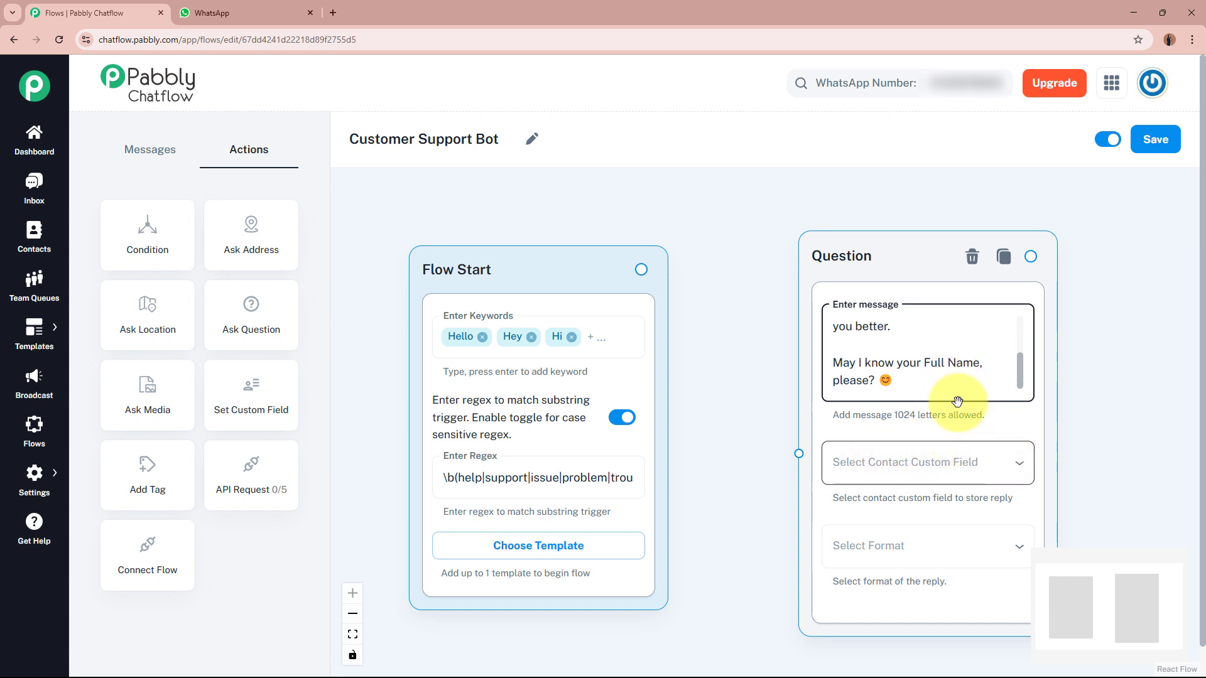
{"action": "left_click_drag", "start_coordinate": [937, 261], "coordinate": [906, 251]}
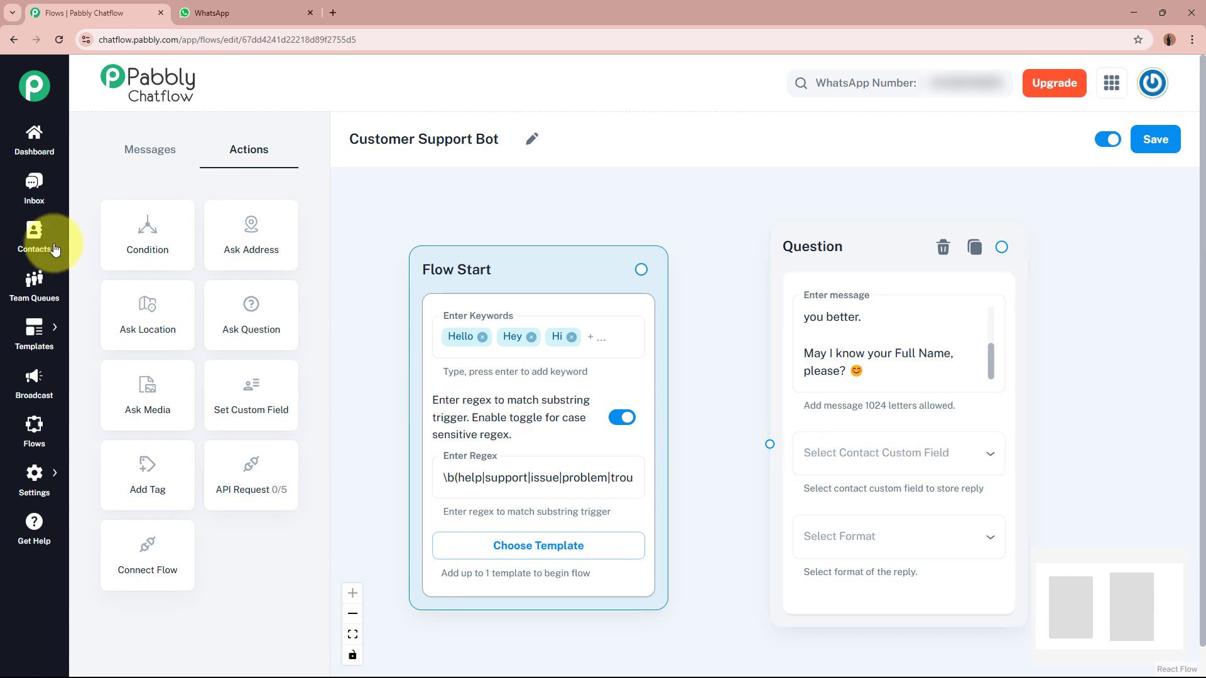
{"action": "mouse_move", "coordinate": [34, 480]}
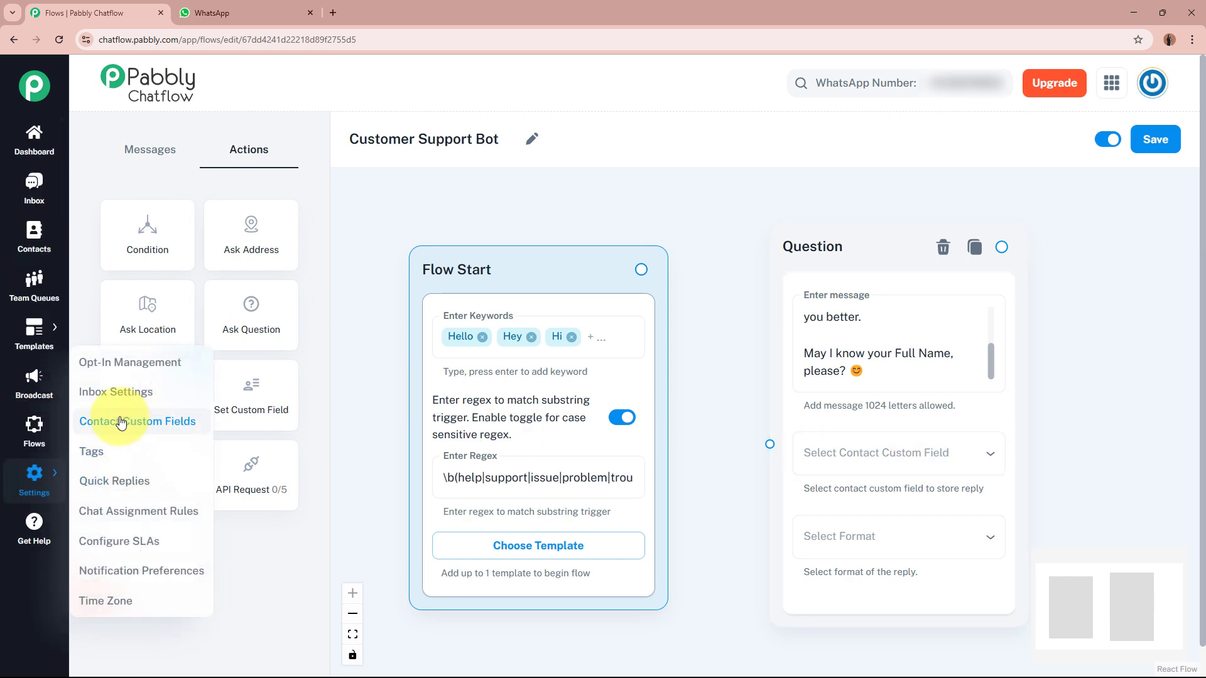
{"action": "right_click", "coordinate": [167, 427]}
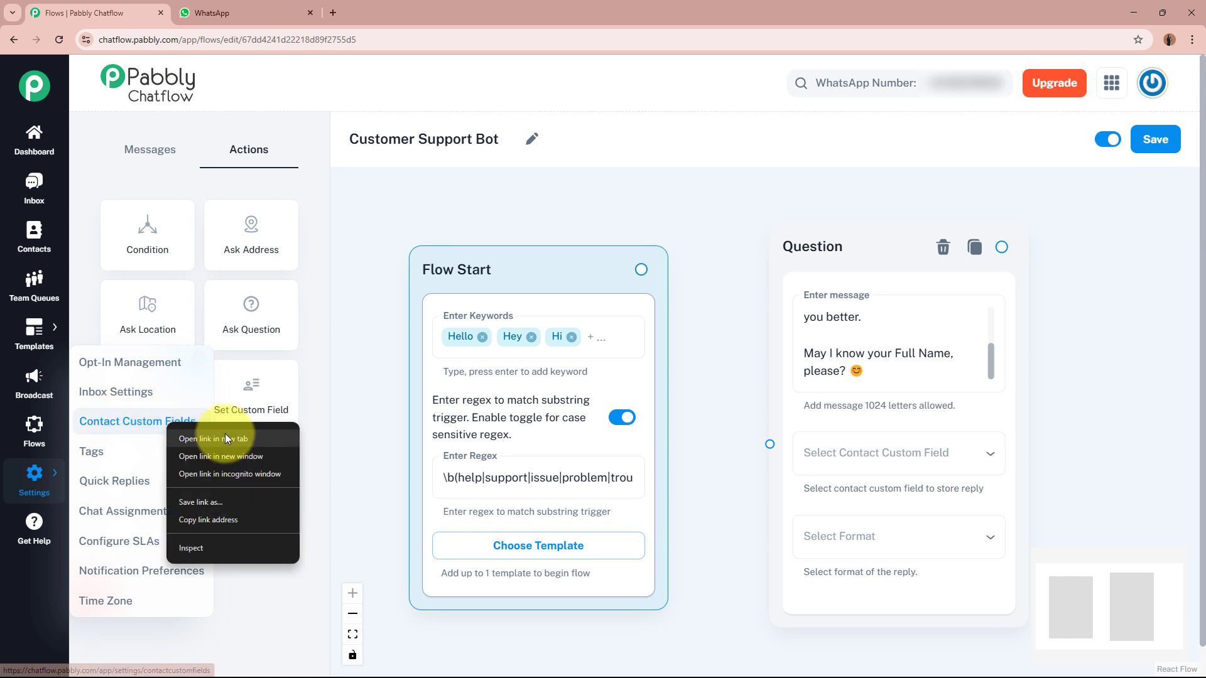
{"action": "left_click", "coordinate": [225, 433]}
{"action": "left_click", "coordinate": [266, 13]}
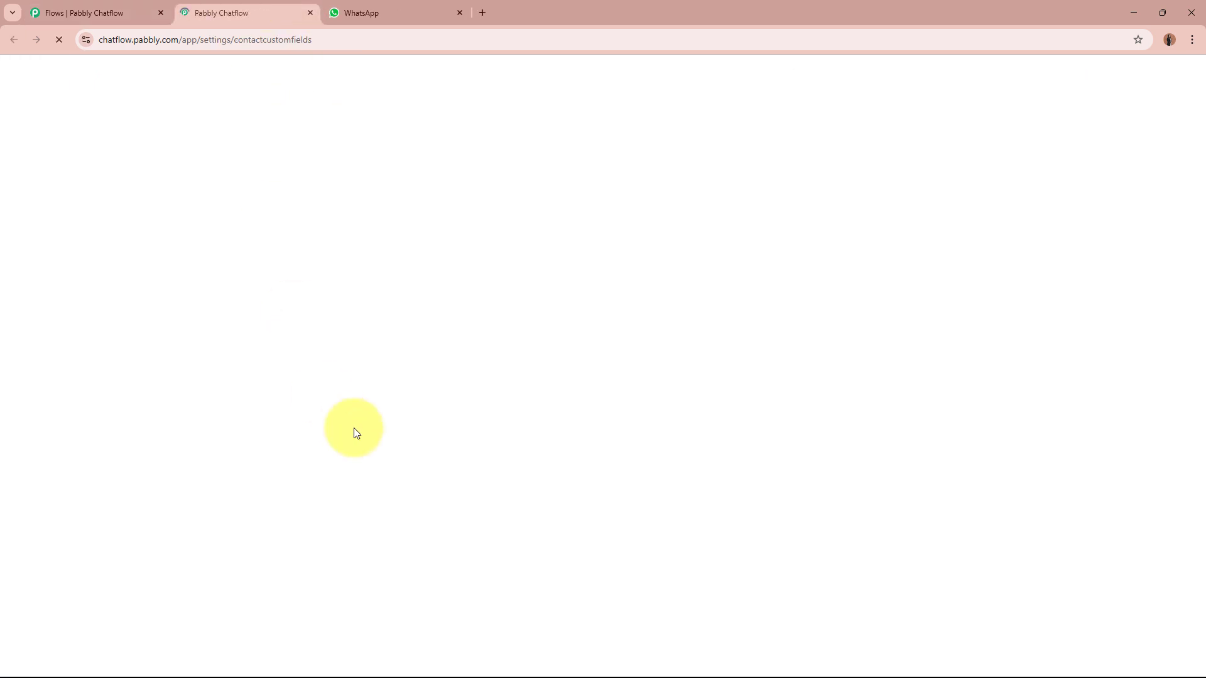
{"action": "left_click_drag", "start_coordinate": [115, 152], "coordinate": [463, 148]}
{"action": "left_click", "coordinate": [478, 160]}
{"action": "scroll", "coordinate": [520, 270], "scroll_direction": "down", "scroll_amount": 1}
{"action": "scroll", "coordinate": [520, 270], "scroll_direction": "down", "scroll_amount": 10}
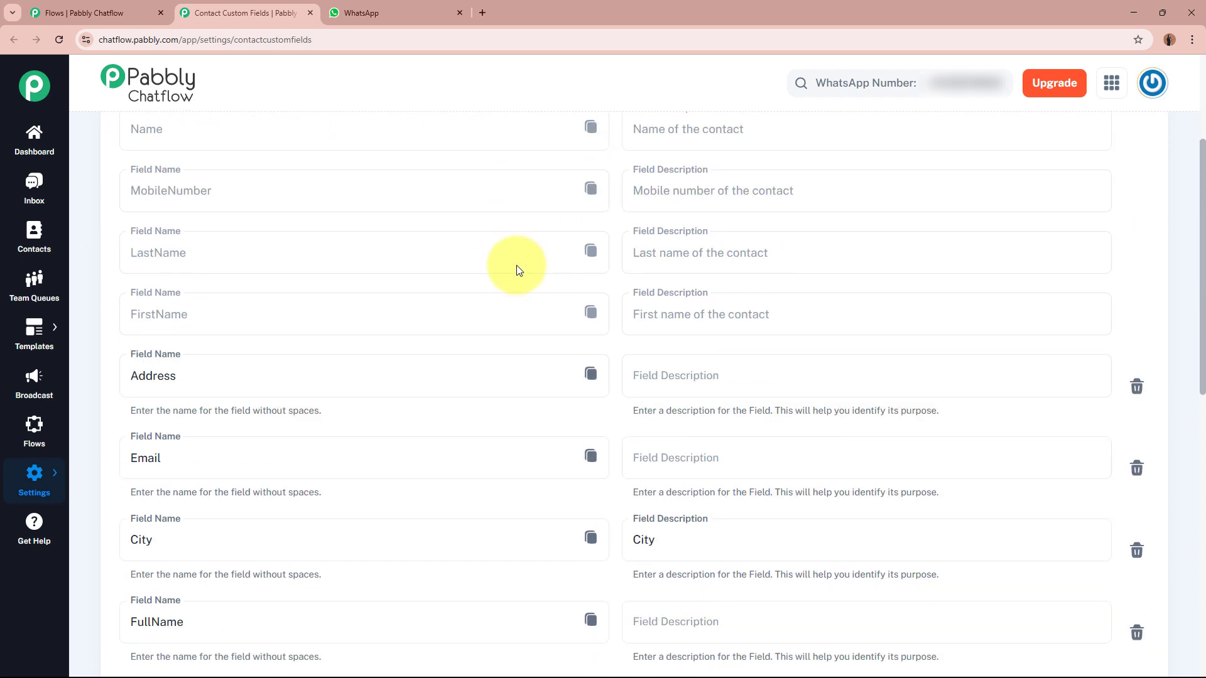
{"action": "scroll", "coordinate": [630, 476], "scroll_direction": "down", "scroll_amount": 4}
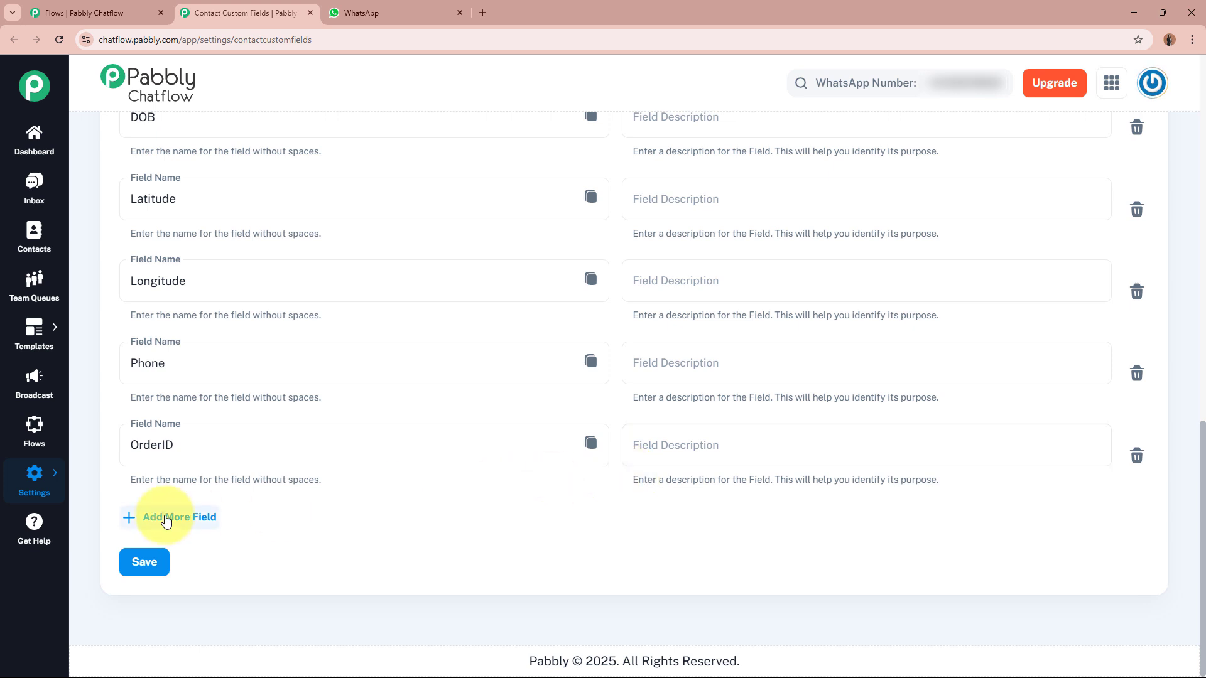
{"action": "left_click", "coordinate": [166, 520]}
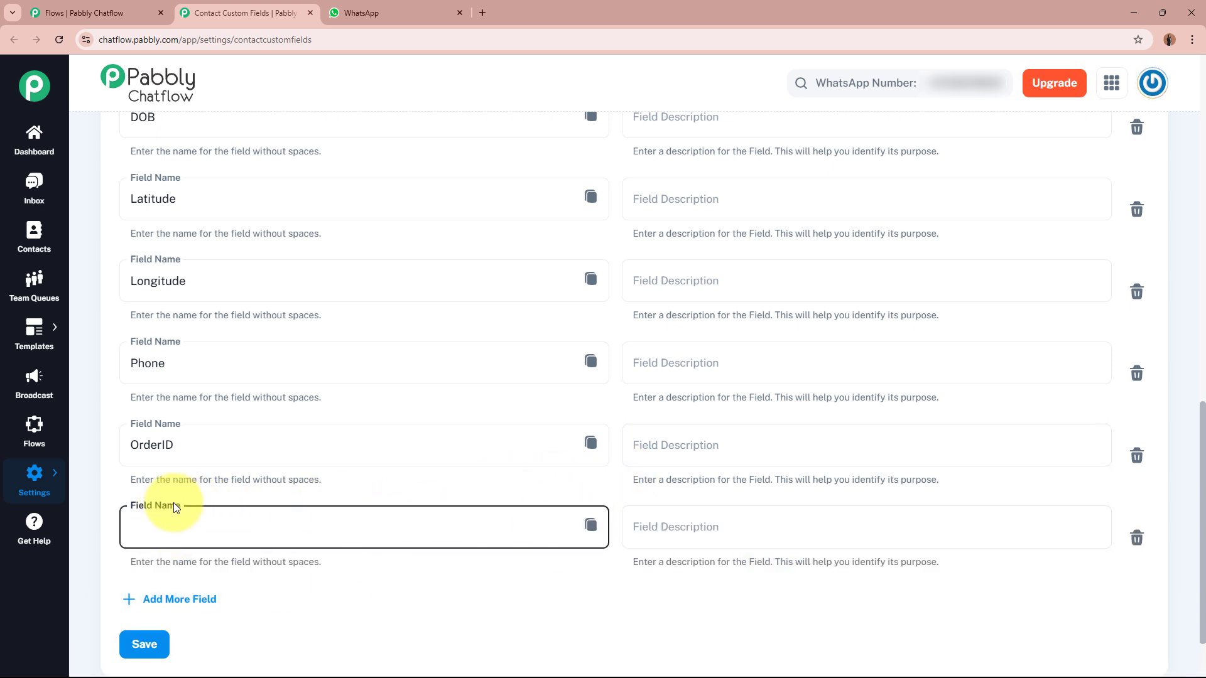
{"action": "left_click", "coordinate": [1138, 536]}
{"action": "left_click", "coordinate": [660, 400]}
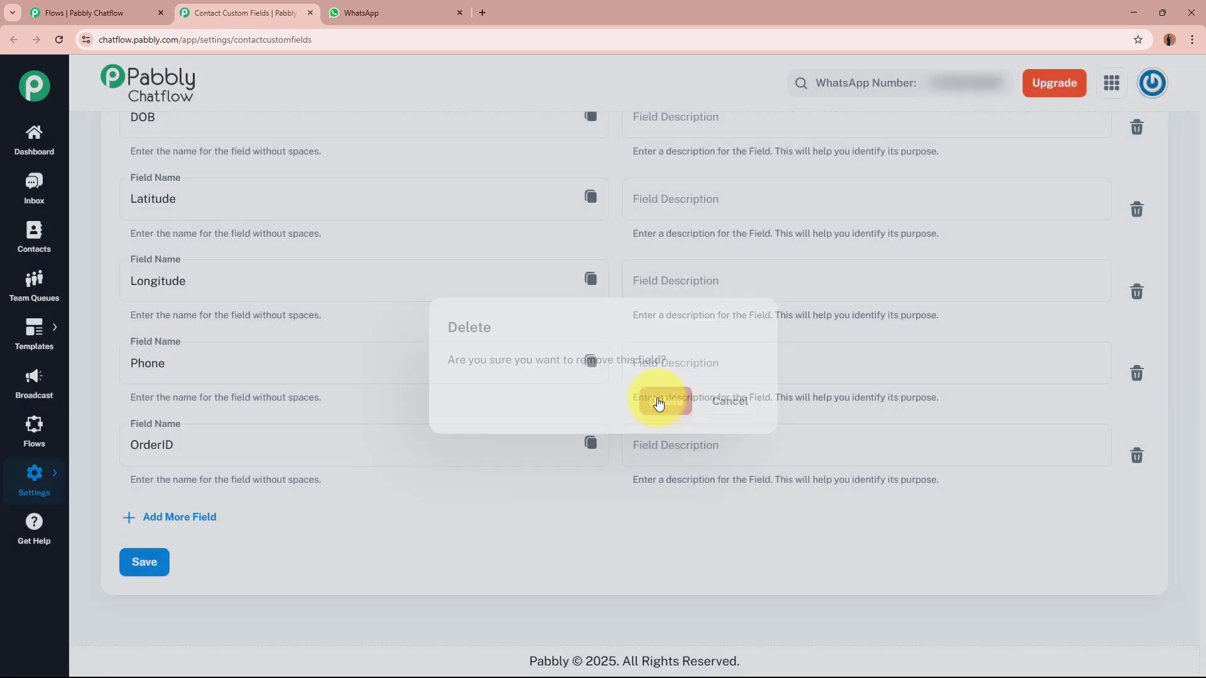
{"action": "left_click", "coordinate": [309, 12]}
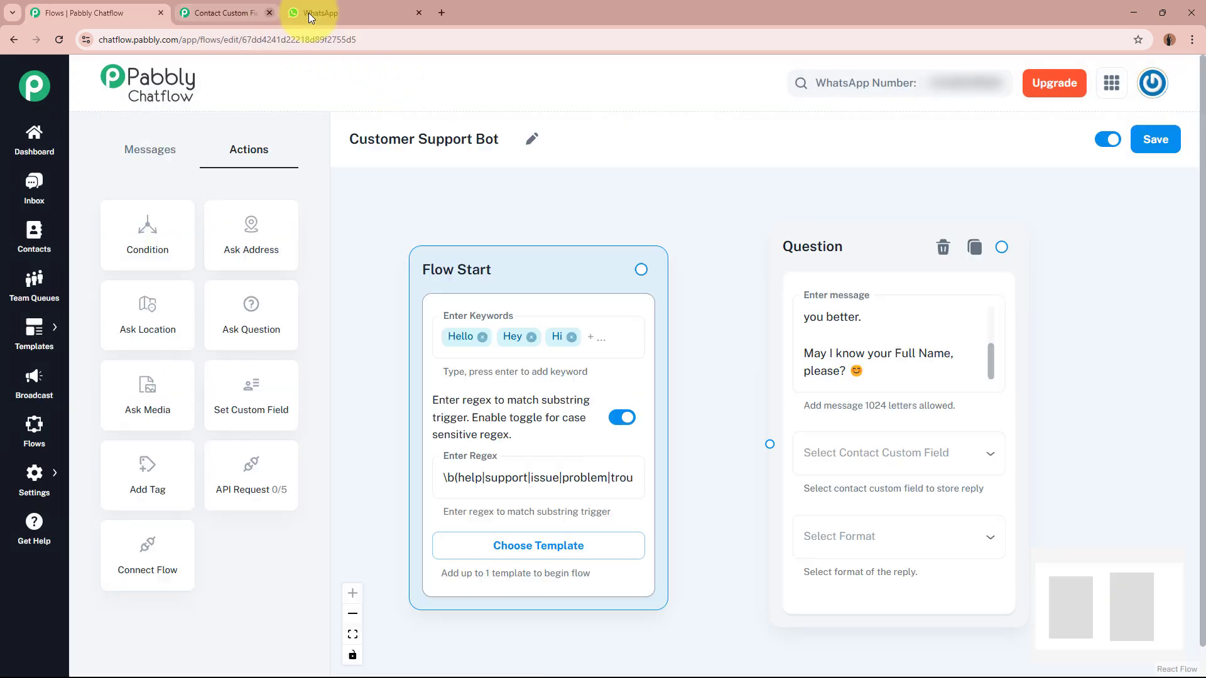
Step: Save the reply to FullName in Text format, with 1 attempt and no validation message
{"action": "left_click", "coordinate": [873, 459]}
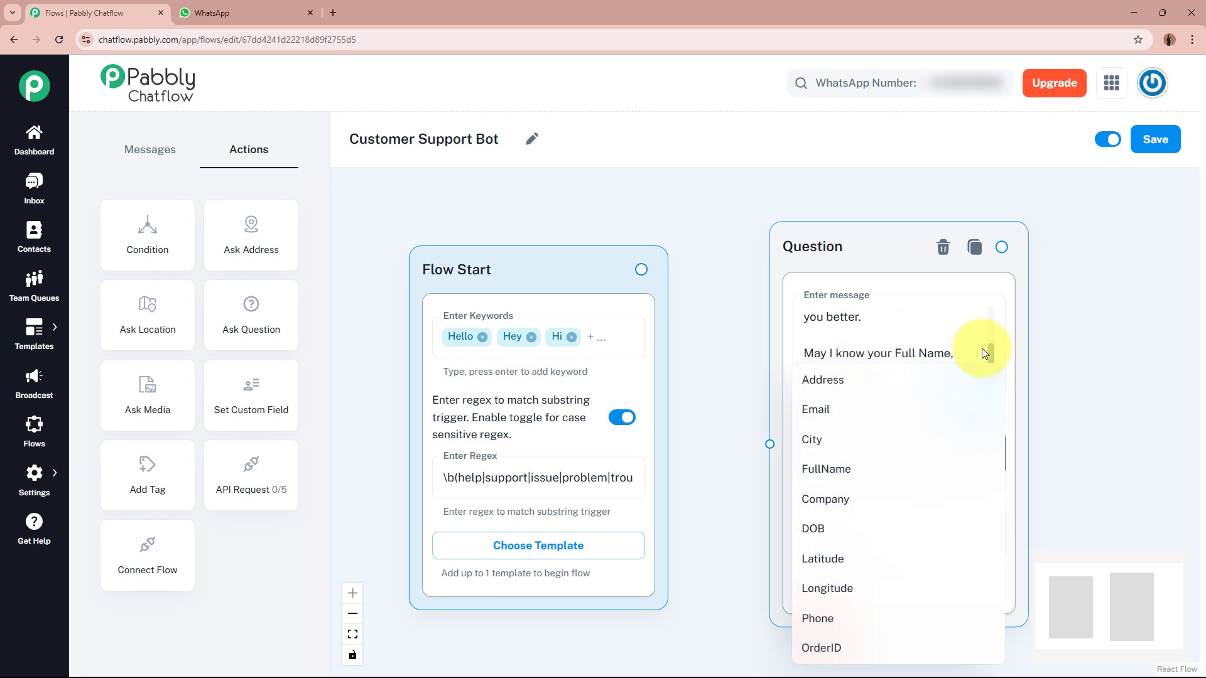
{"action": "left_click", "coordinate": [866, 481]}
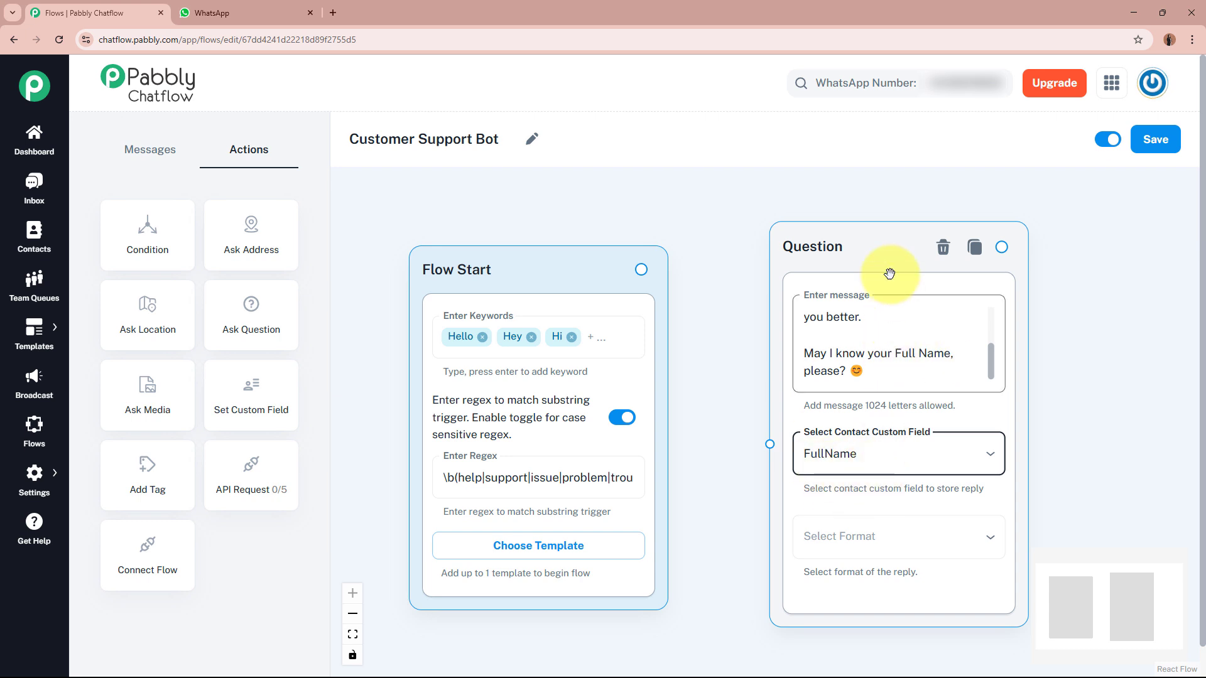
{"action": "left_click_drag", "start_coordinate": [719, 506], "coordinate": [557, 407]}
{"action": "left_click", "coordinate": [763, 424]}
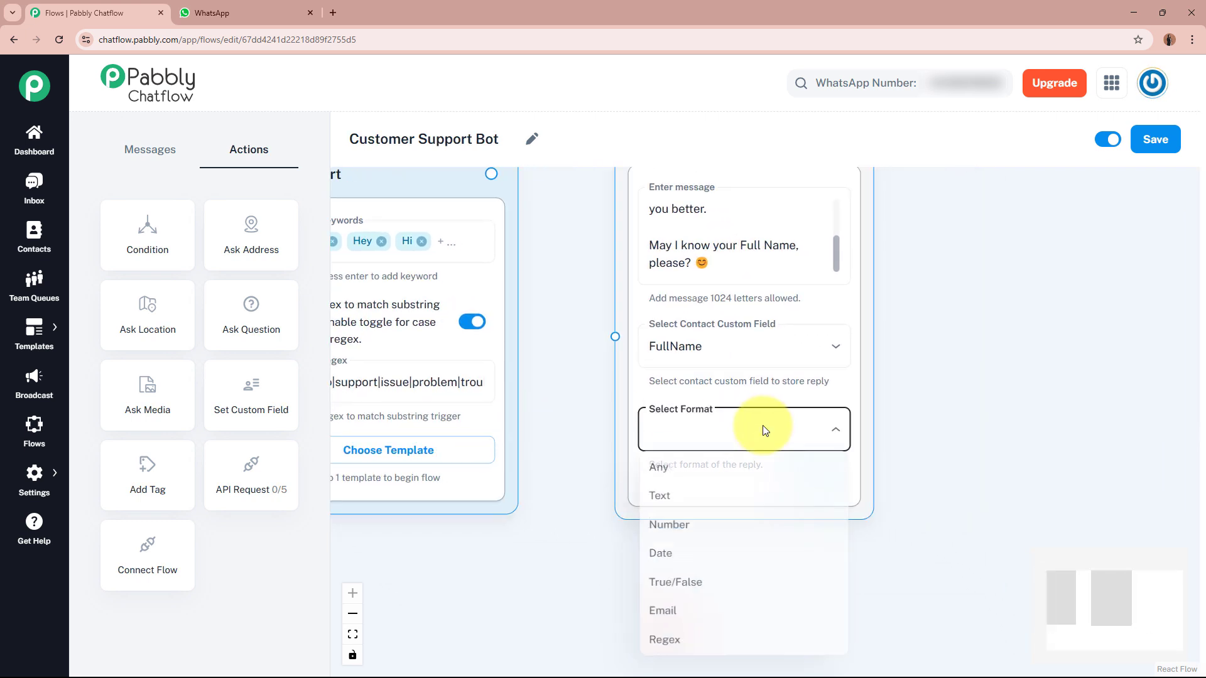
{"action": "left_click", "coordinate": [743, 506]}
{"action": "scroll", "coordinate": [756, 481], "scroll_direction": "down", "scroll_amount": 2}
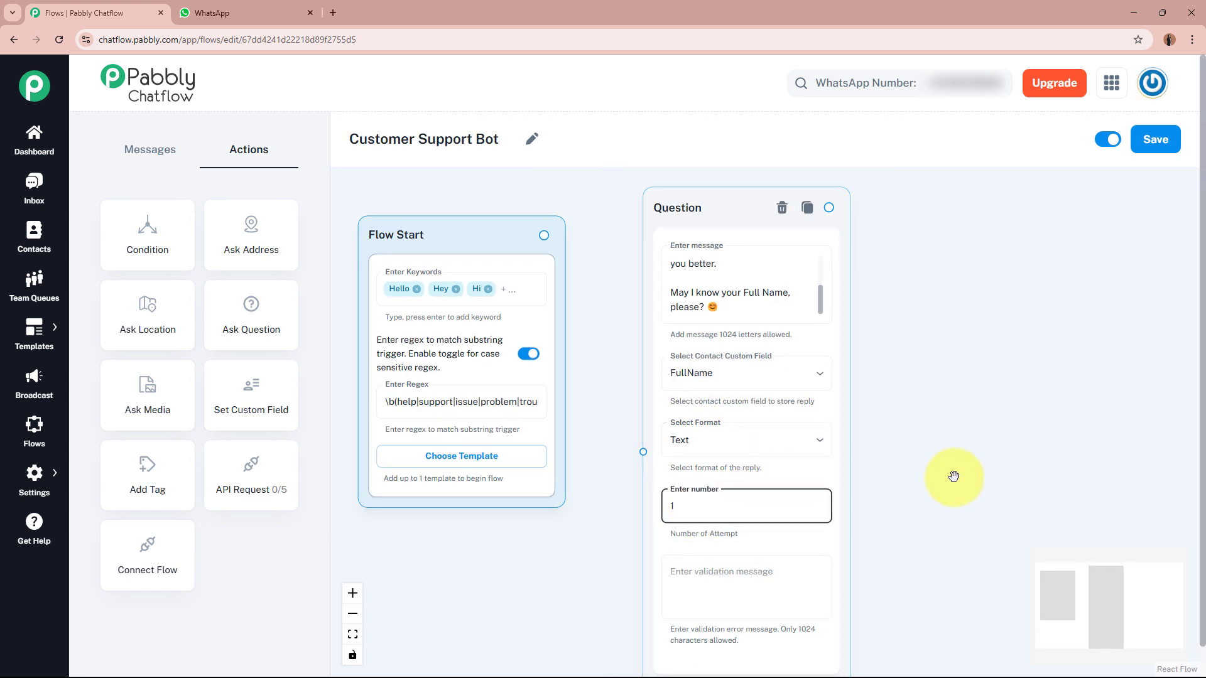
{"action": "left_click", "coordinate": [921, 476]}
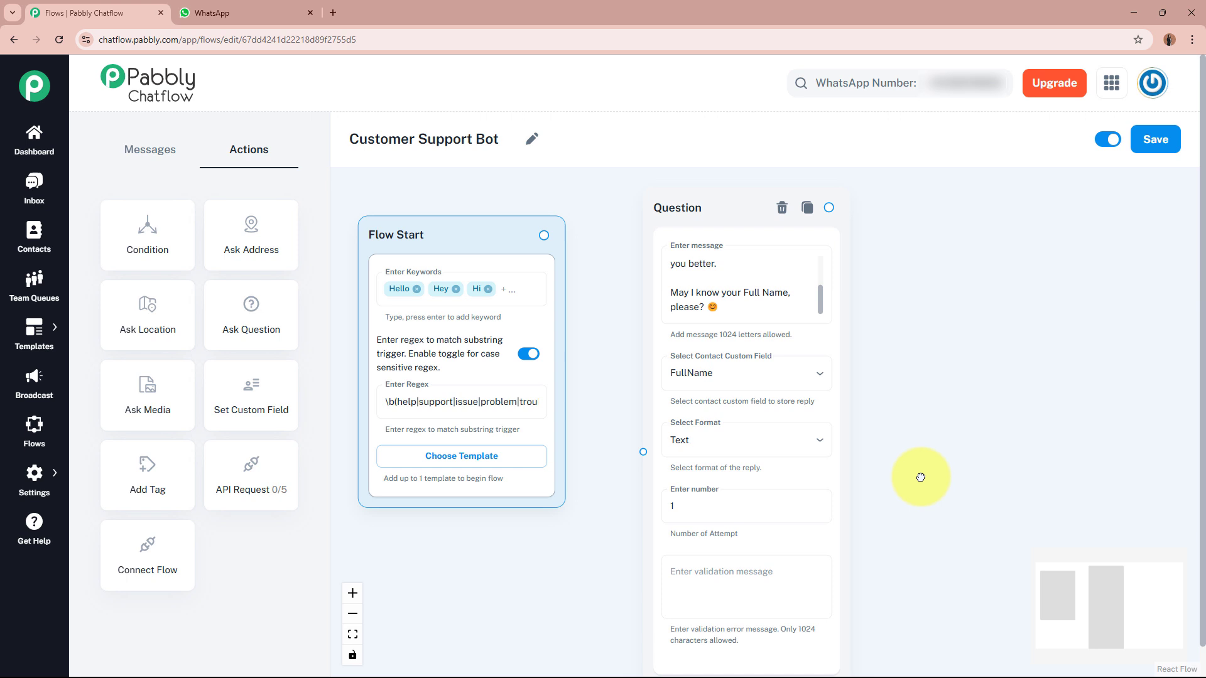
{"action": "left_click", "coordinate": [727, 576]}
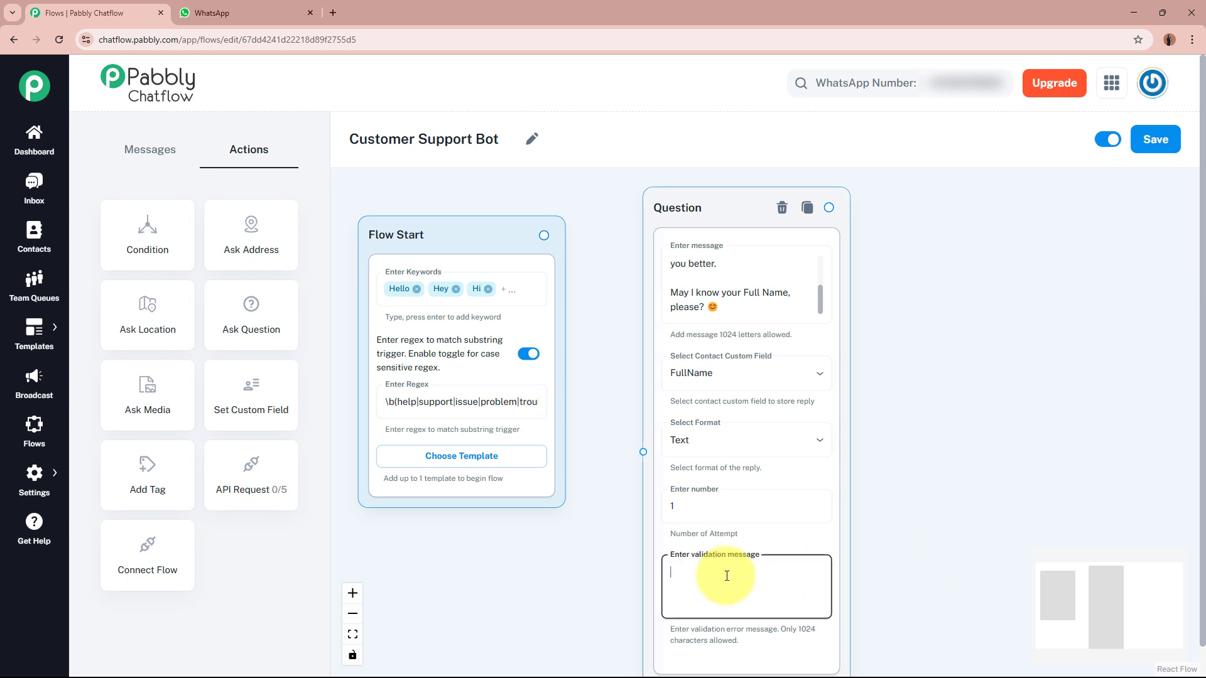
{"action": "left_click", "coordinate": [586, 578]}
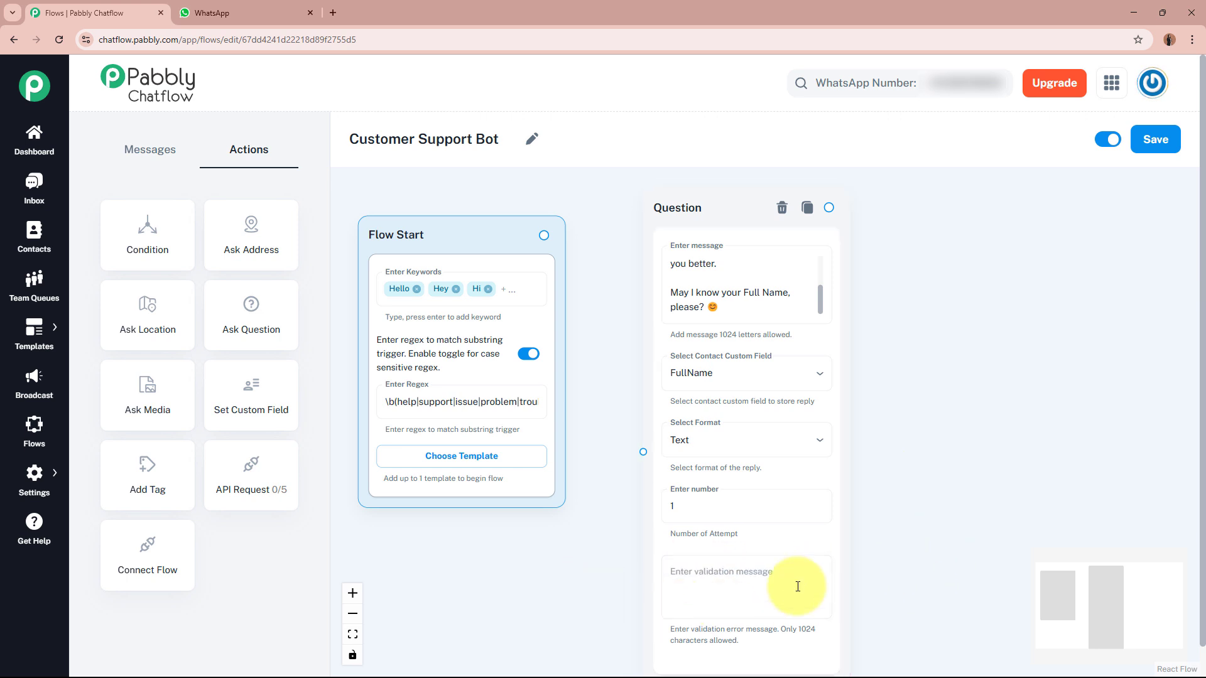
Step: Connect Flow Start to the first Question step
{"action": "left_click", "coordinate": [647, 407]}
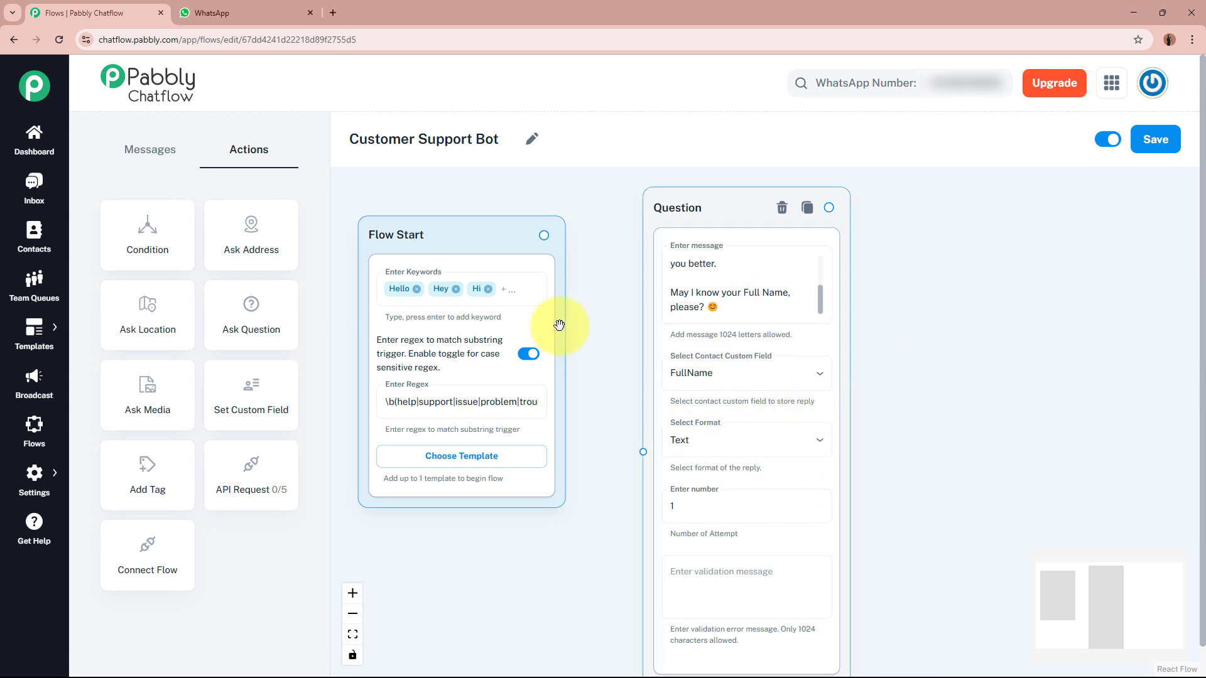
{"action": "left_click", "coordinate": [544, 236]}
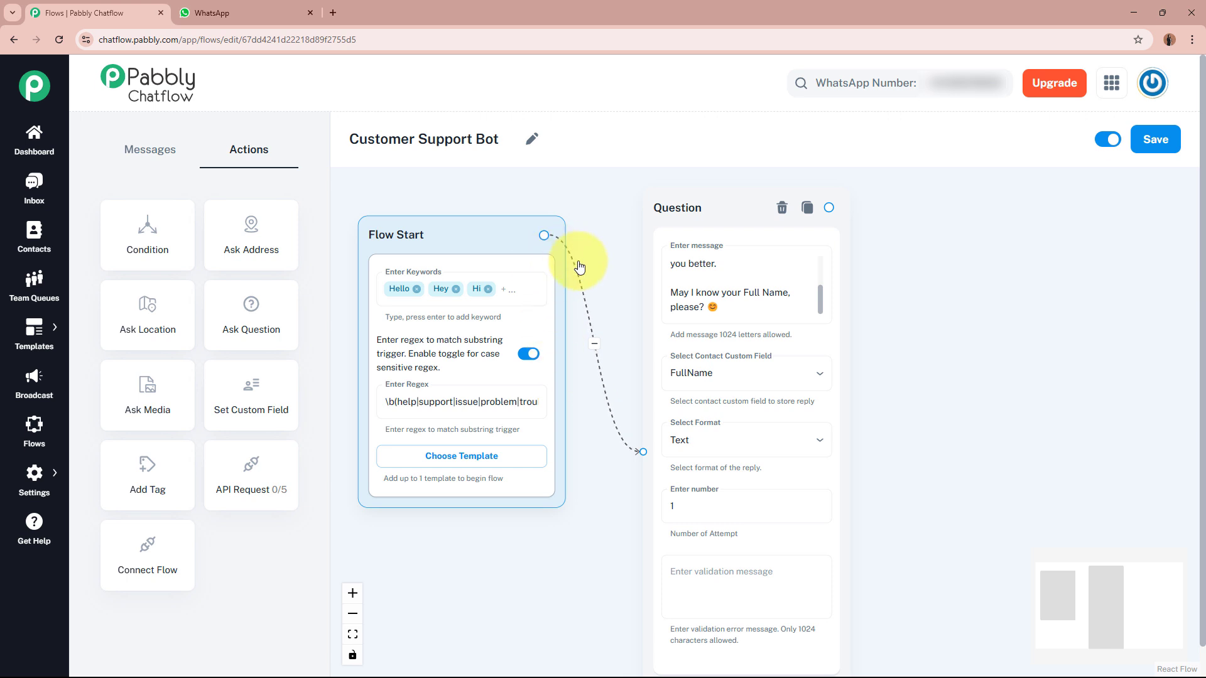
{"action": "left_click", "coordinate": [699, 437]}
Step: Place a second, empty Ask Question node to the right of the first
{"action": "left_click_drag", "start_coordinate": [984, 411], "coordinate": [810, 400]}
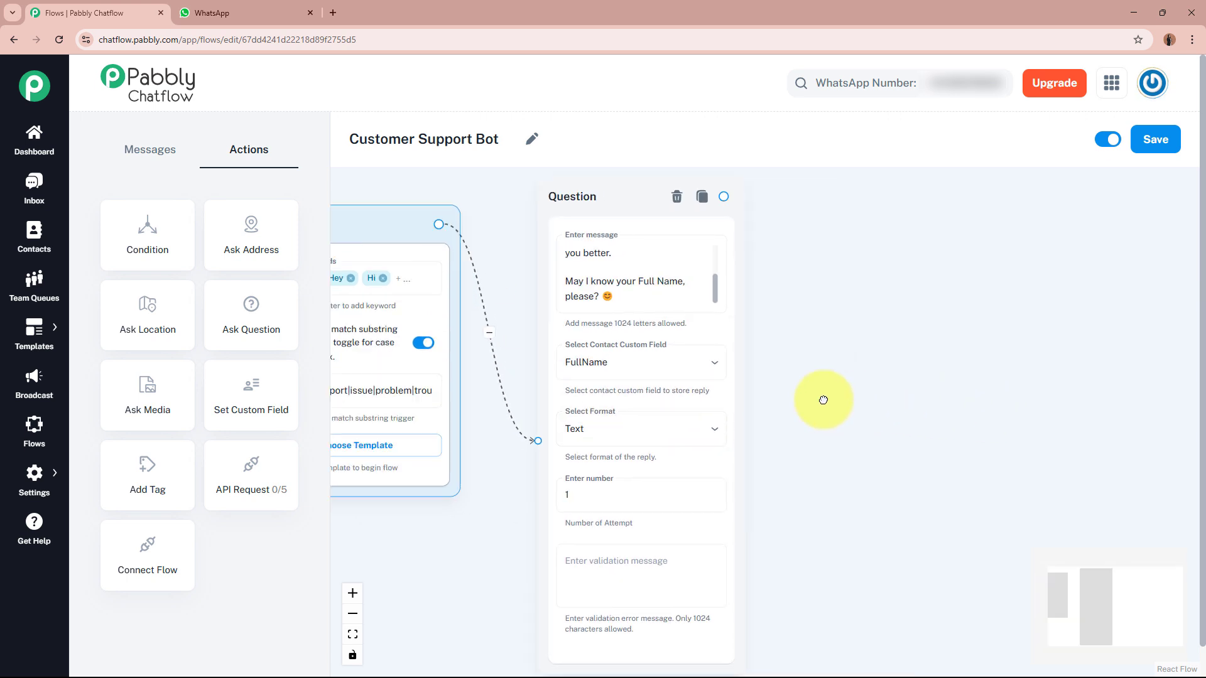
{"action": "left_click", "coordinate": [636, 294]}
{"action": "left_click_drag", "start_coordinate": [638, 289], "coordinate": [638, 248]}
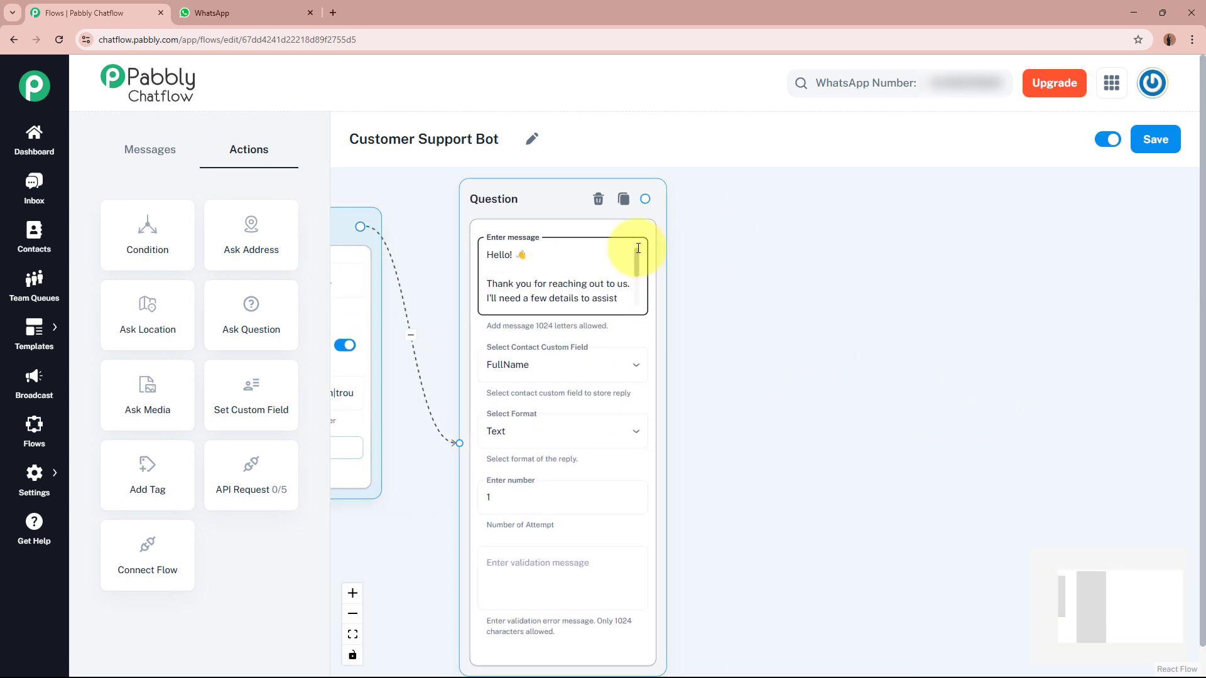
{"action": "left_click", "coordinate": [807, 396]}
{"action": "left_click_drag", "start_coordinate": [243, 304], "coordinate": [888, 308]}
{"action": "left_click_drag", "start_coordinate": [932, 343], "coordinate": [806, 270]}
Step: Paste the message asking for the Email Address into the second Question step
{"action": "left_click", "coordinate": [863, 311]}
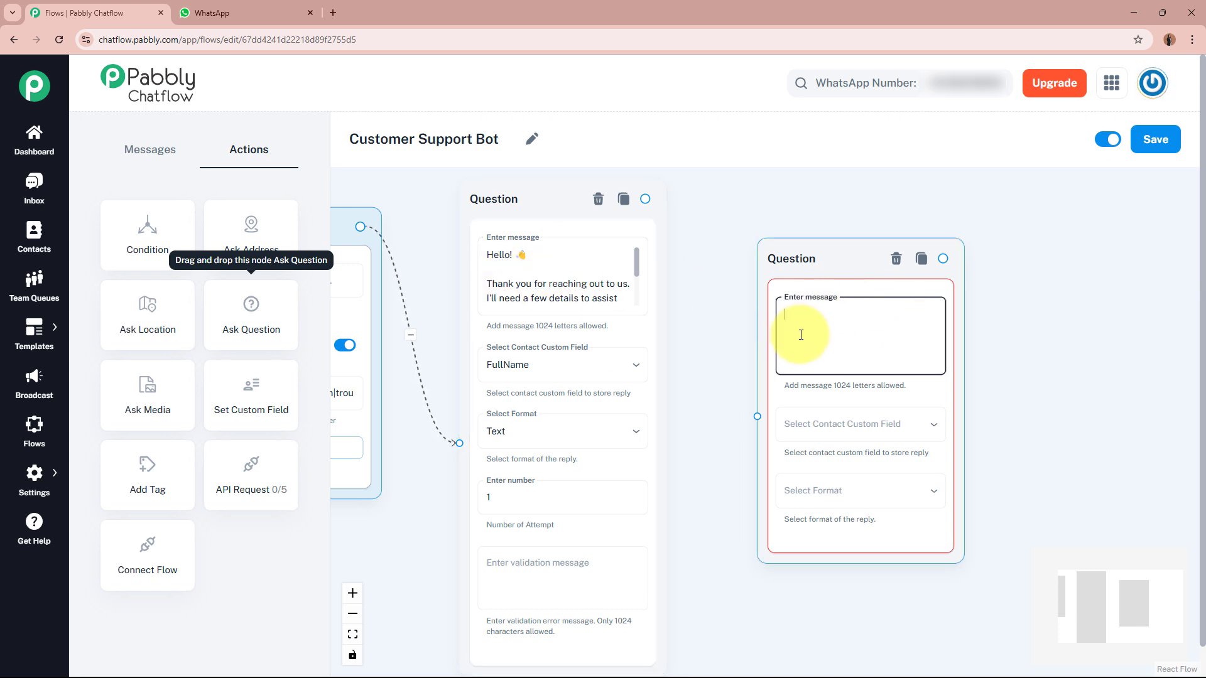
{"action": "scroll", "coordinate": [801, 335], "scroll_direction": "down", "scroll_amount": 1}
{"action": "type", "text": "Thanks, $FullName! 🙌  Could you please share your Email Address? 📧"}
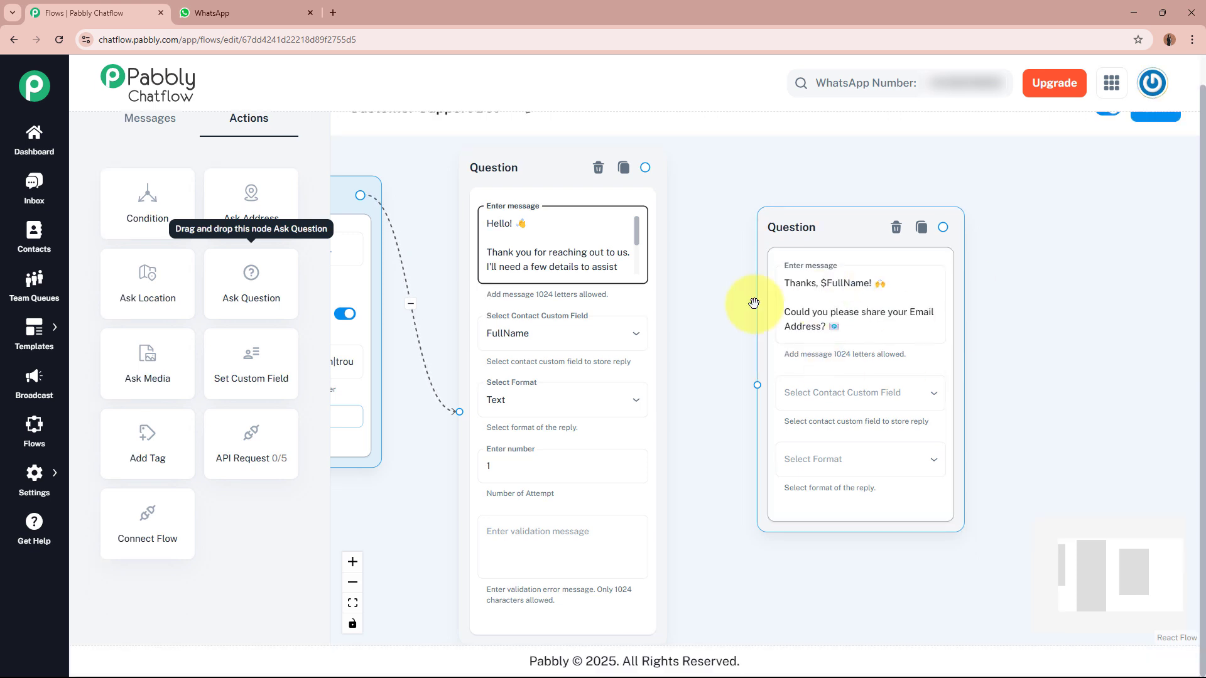
{"action": "mouse_move", "coordinate": [794, 284]}
{"action": "left_mouse_down"}
{"action": "mouse_move", "coordinate": [816, 281]}
{"action": "mouse_move", "coordinate": [801, 284]}
{"action": "left_mouse_up"}
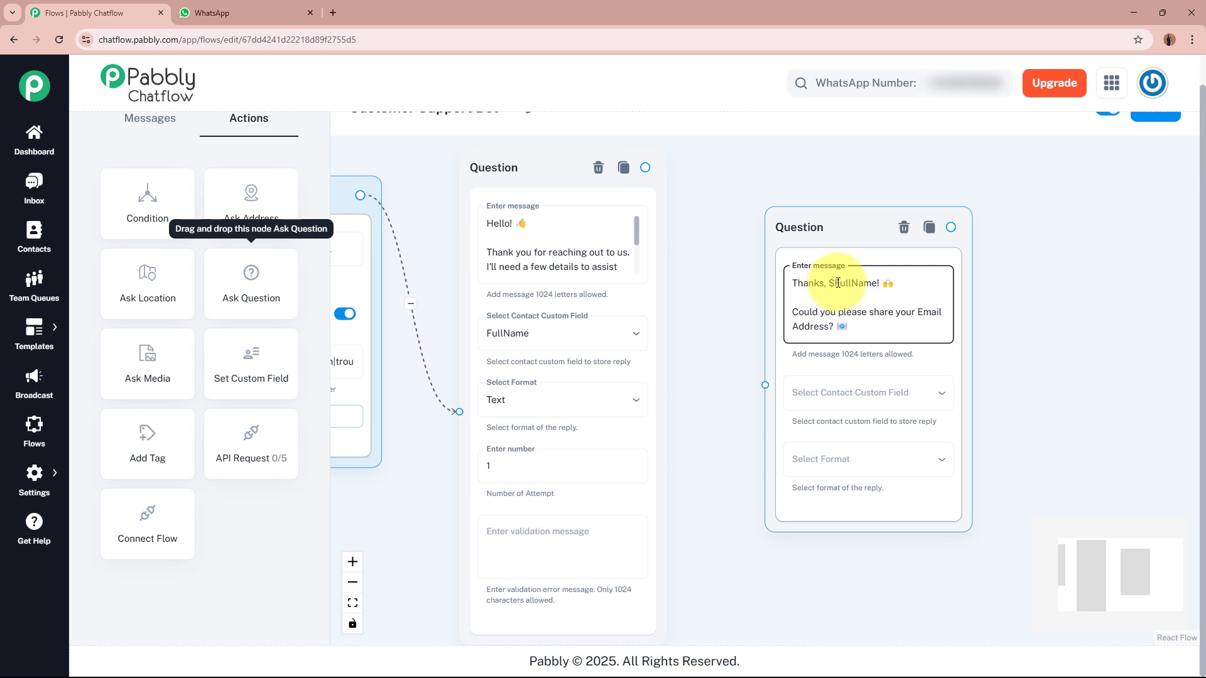
{"action": "left_click", "coordinate": [585, 303]}
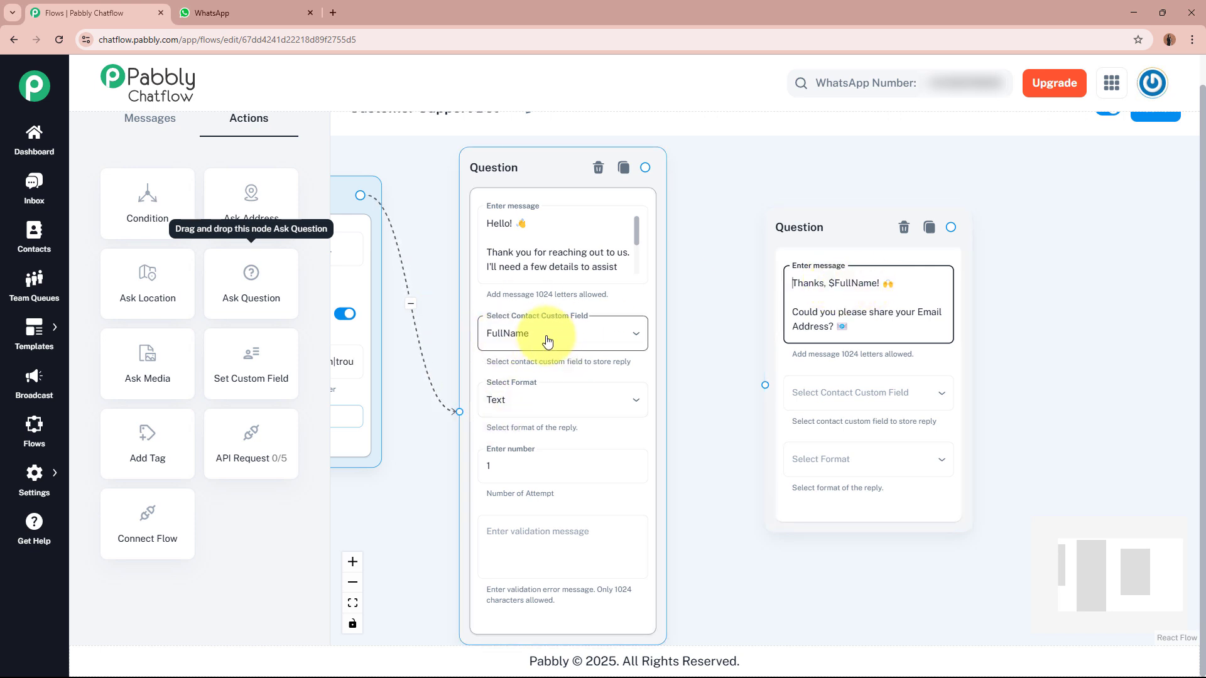
{"action": "left_click", "coordinate": [460, 318]}
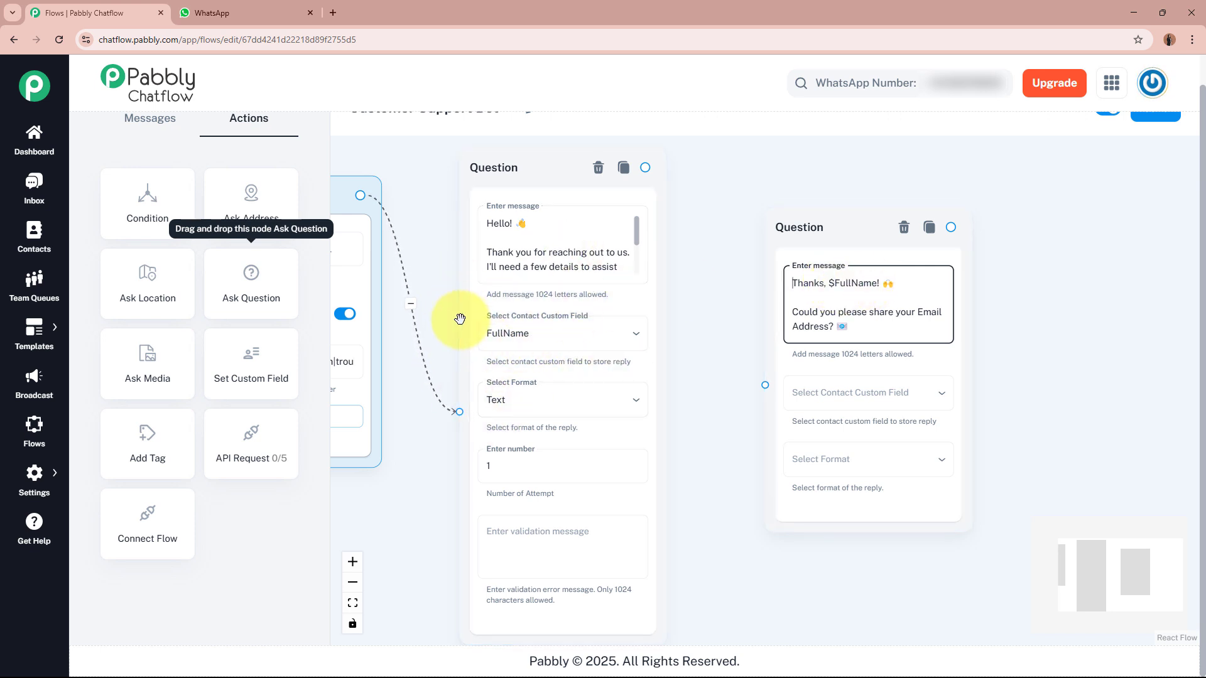
{"action": "left_click", "coordinate": [528, 347]}
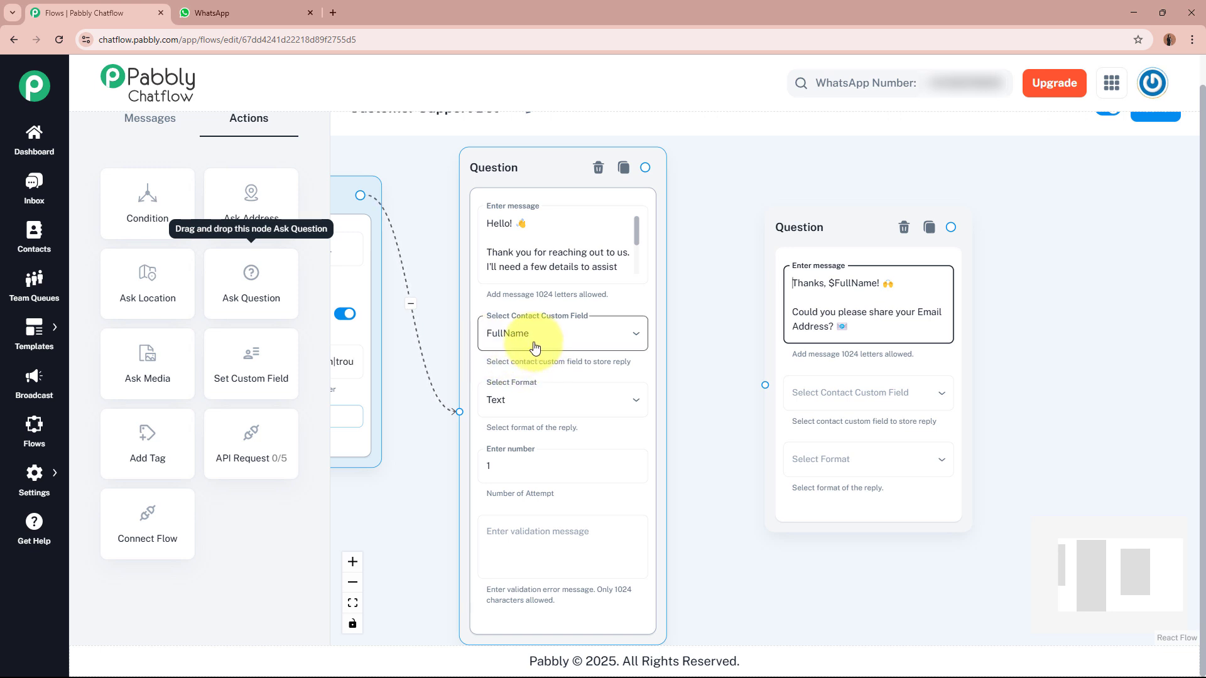
{"action": "left_click", "coordinate": [876, 307]}
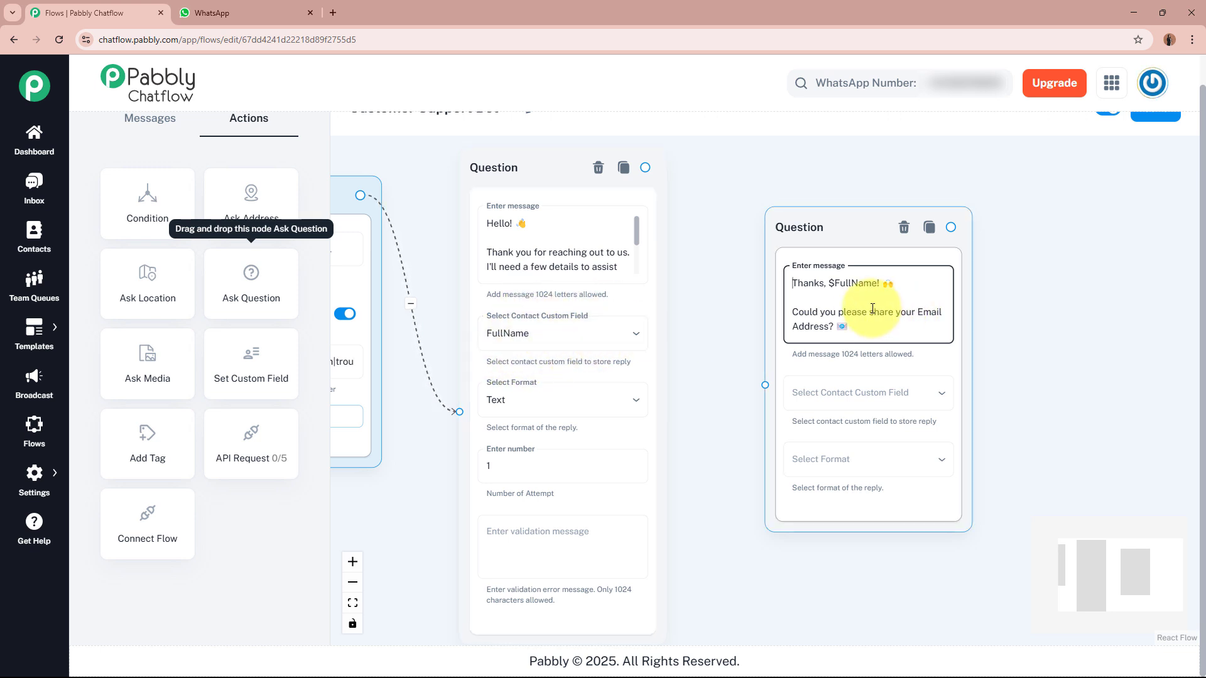
{"action": "left_click", "coordinate": [499, 315]}
{"action": "left_click", "coordinate": [499, 319]}
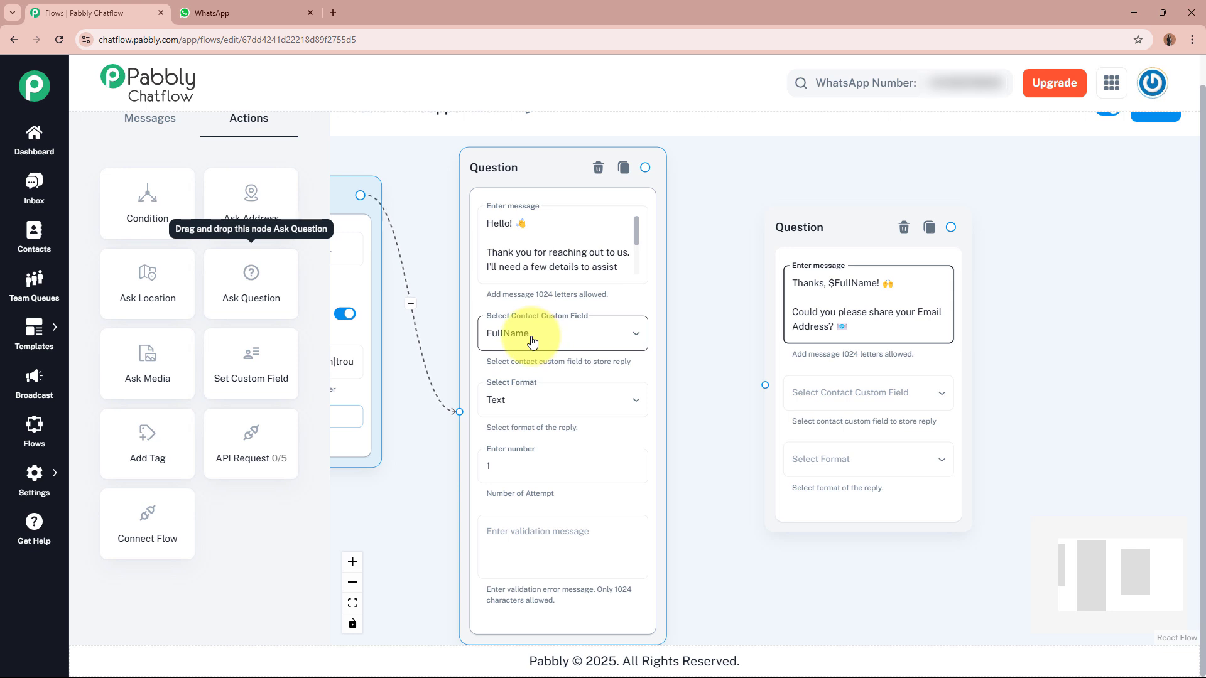
{"action": "left_click", "coordinate": [813, 271]}
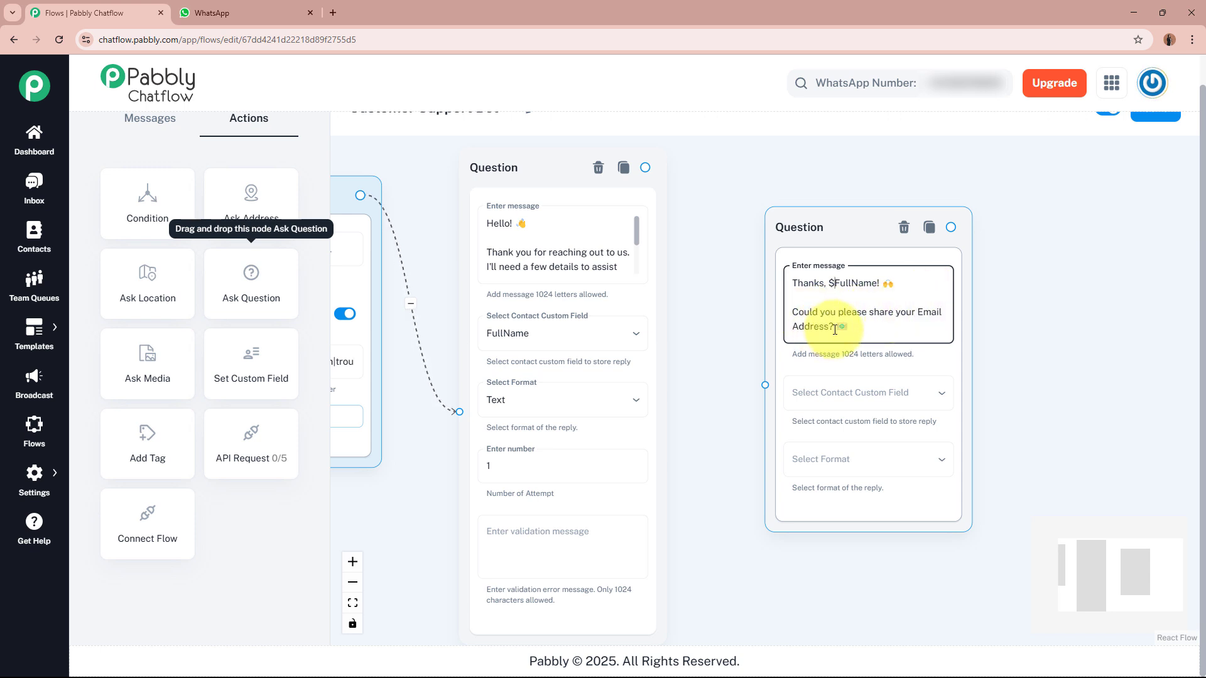
Step: Store the second reply in the Email field with Email format, attempts left at 1
{"action": "left_click", "coordinate": [845, 394]}
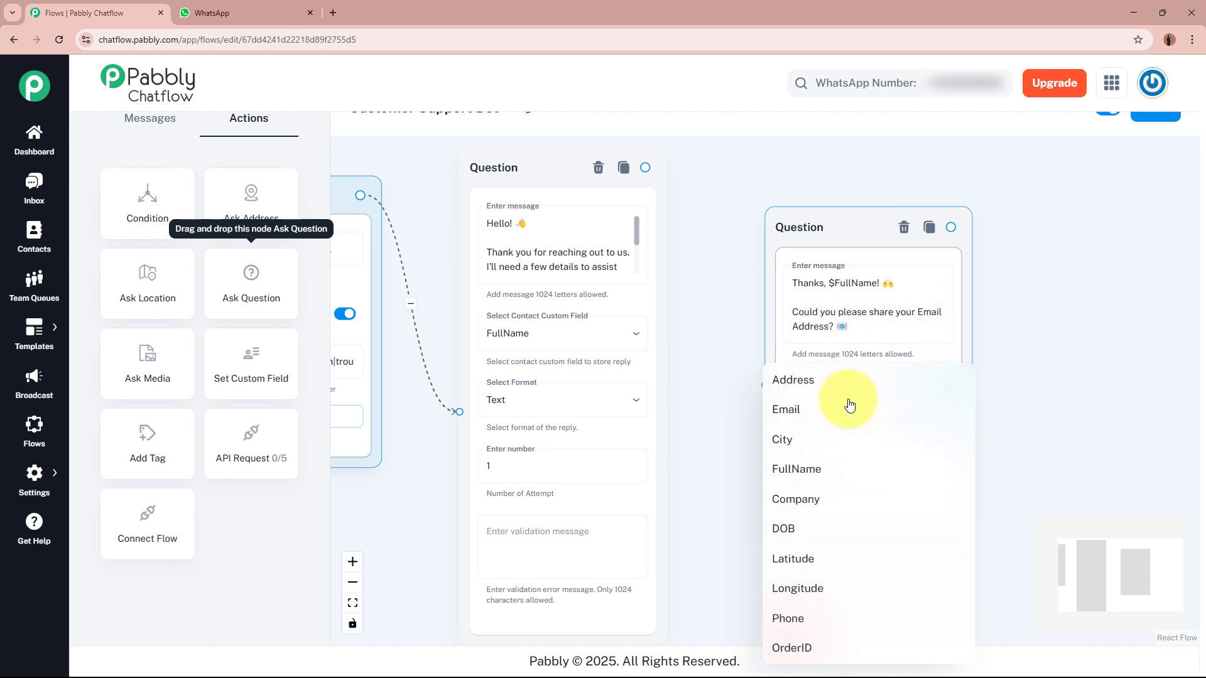
{"action": "left_click", "coordinate": [808, 414]}
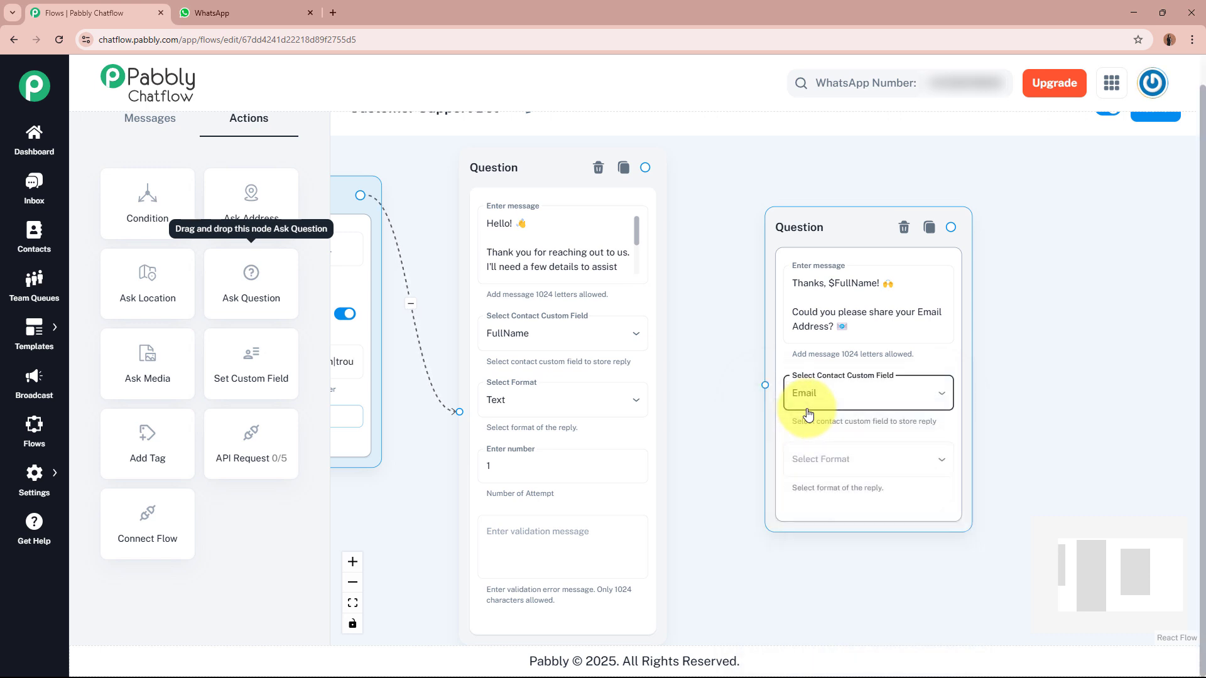
{"action": "left_click", "coordinate": [870, 469]}
{"action": "left_click", "coordinate": [842, 620]}
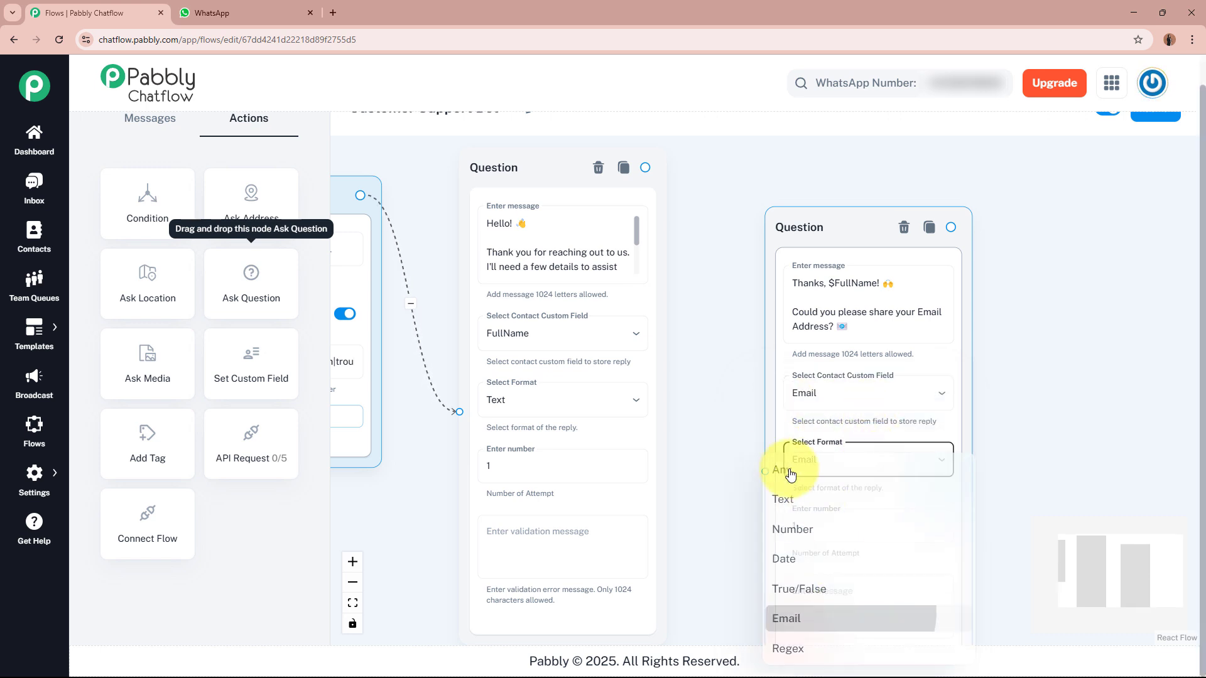
{"action": "scroll", "coordinate": [985, 463], "scroll_direction": "down", "scroll_amount": 3}
{"action": "scroll", "coordinate": [1031, 461], "scroll_direction": "up", "scroll_amount": 5}
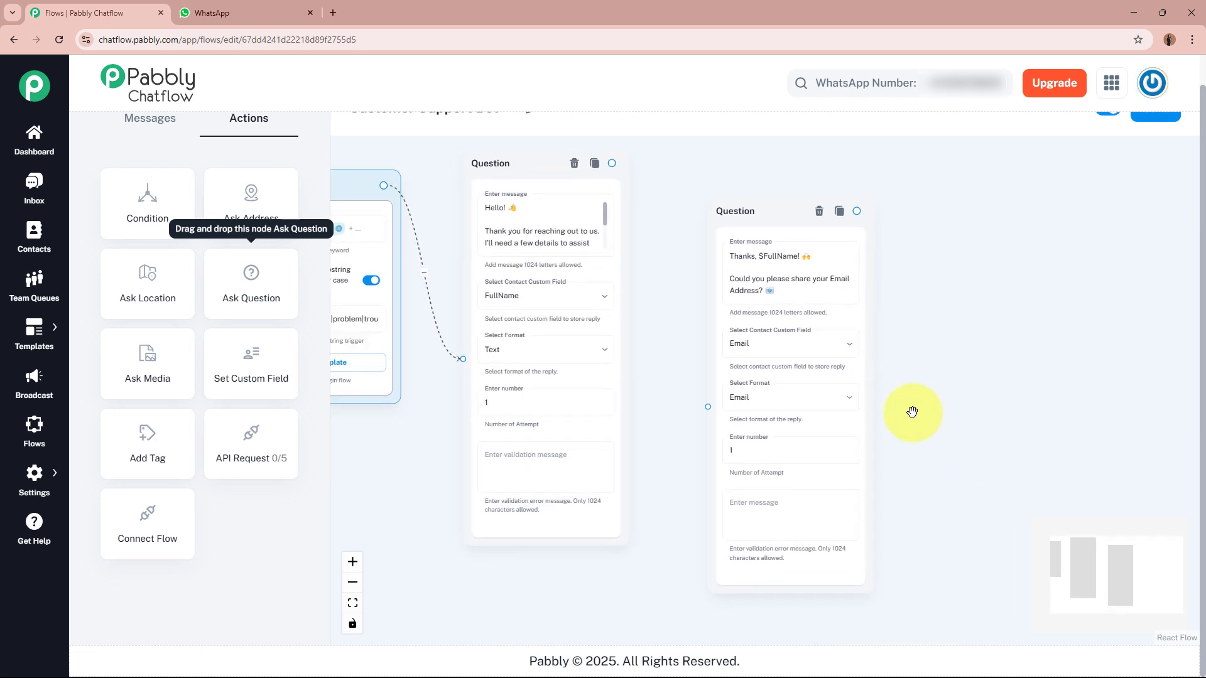
{"action": "left_click", "coordinate": [670, 455]}
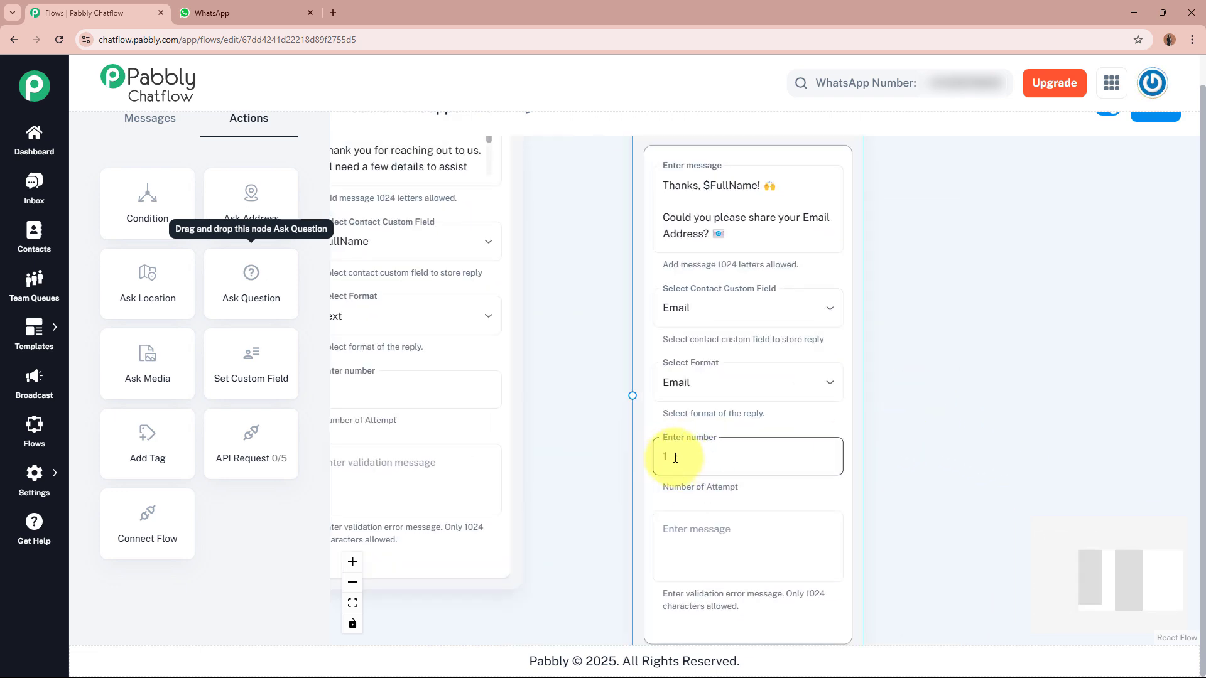
{"action": "left_click", "coordinate": [694, 548]}
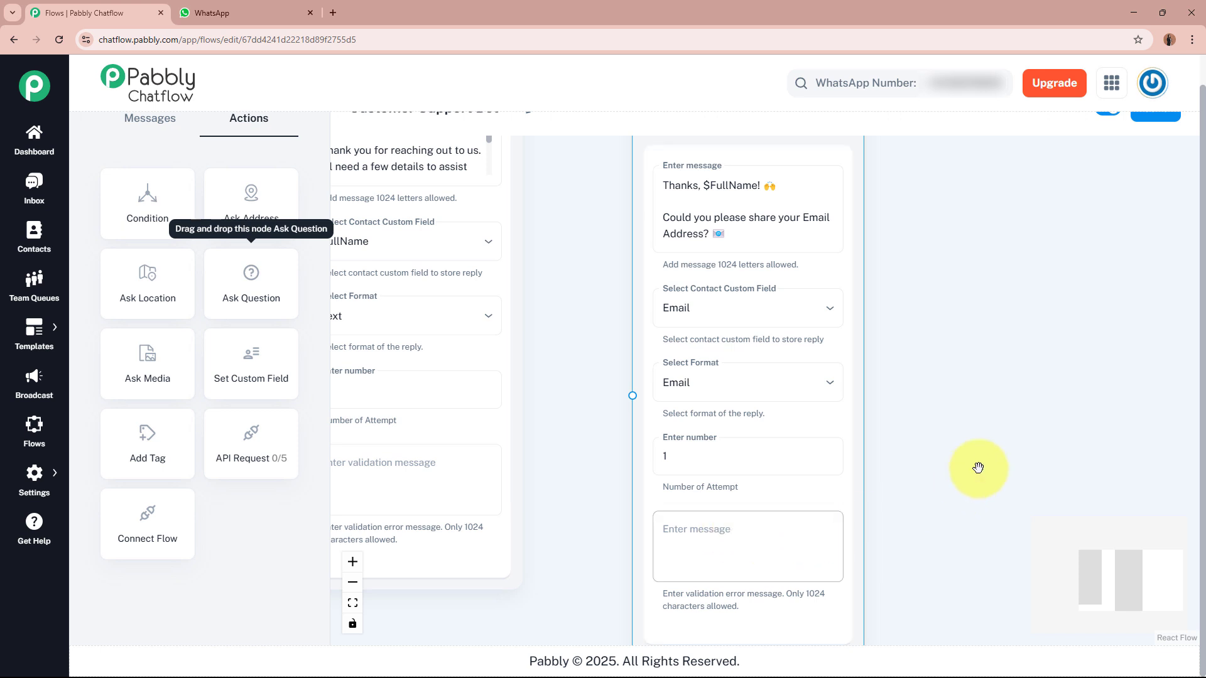
{"action": "scroll", "coordinate": [977, 468], "scroll_direction": "down", "scroll_amount": 3}
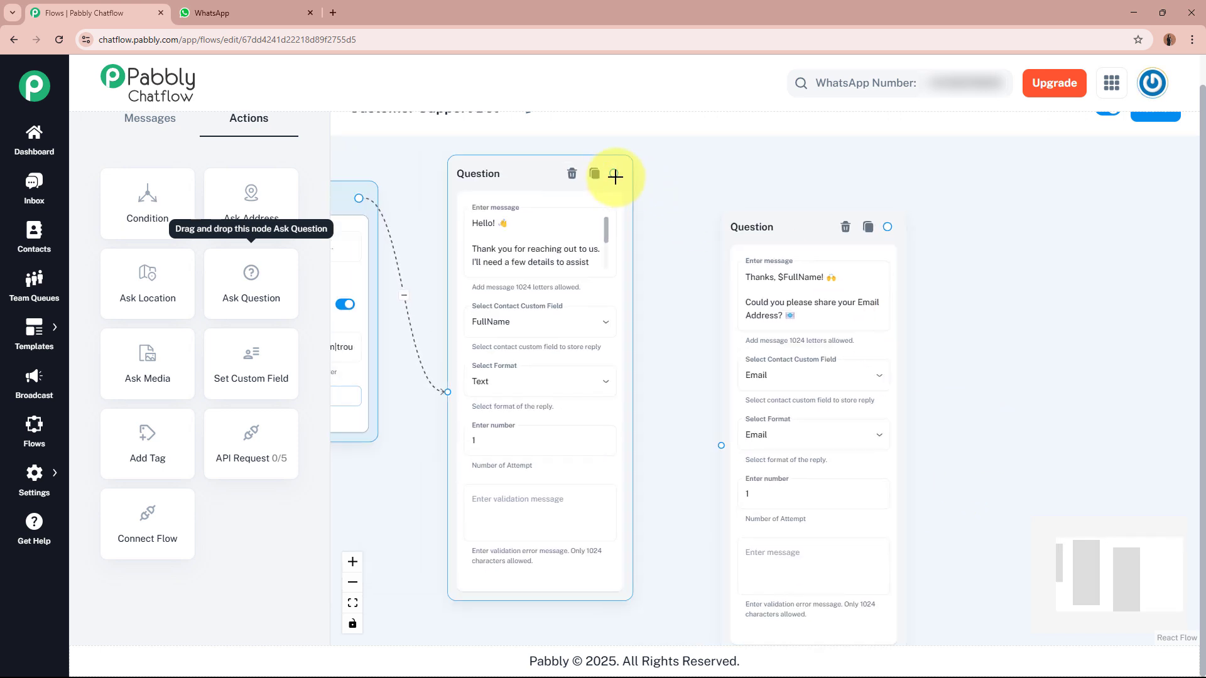
Step: Connect the name question's output to the email question's input and center both nodes
{"action": "left_click_drag", "start_coordinate": [614, 173], "coordinate": [721, 446]}
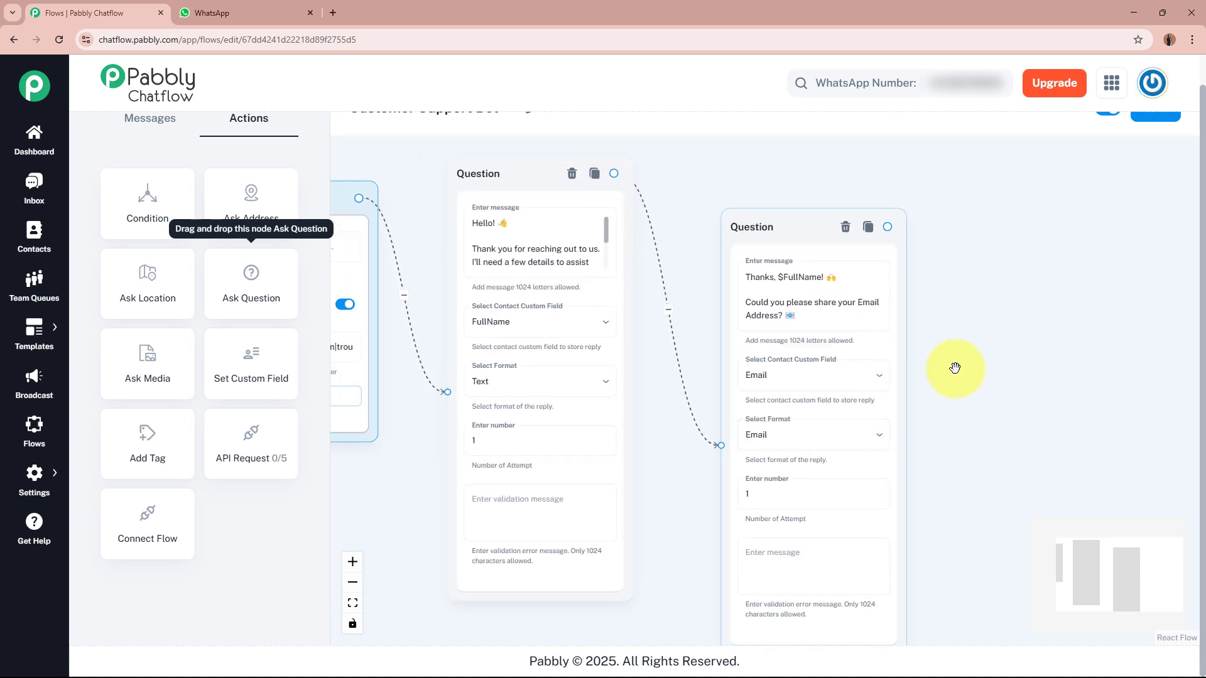
{"action": "left_click_drag", "start_coordinate": [952, 367], "coordinate": [836, 317]}
{"action": "left_click_drag", "start_coordinate": [705, 188], "coordinate": [702, 228]}
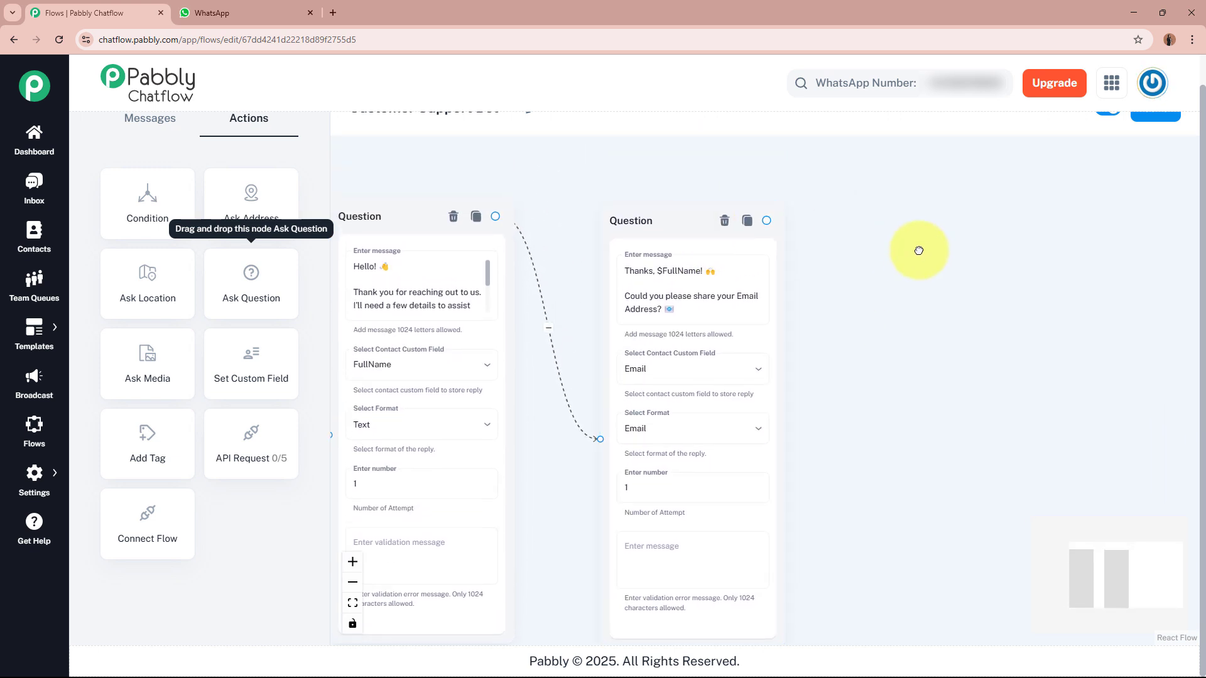
{"action": "left_click_drag", "start_coordinate": [919, 251], "coordinate": [949, 237]}
{"action": "scroll", "coordinate": [948, 237], "scroll_direction": "up", "scroll_amount": 3}
{"action": "scroll", "coordinate": [883, 302], "scroll_direction": "down", "scroll_amount": 4}
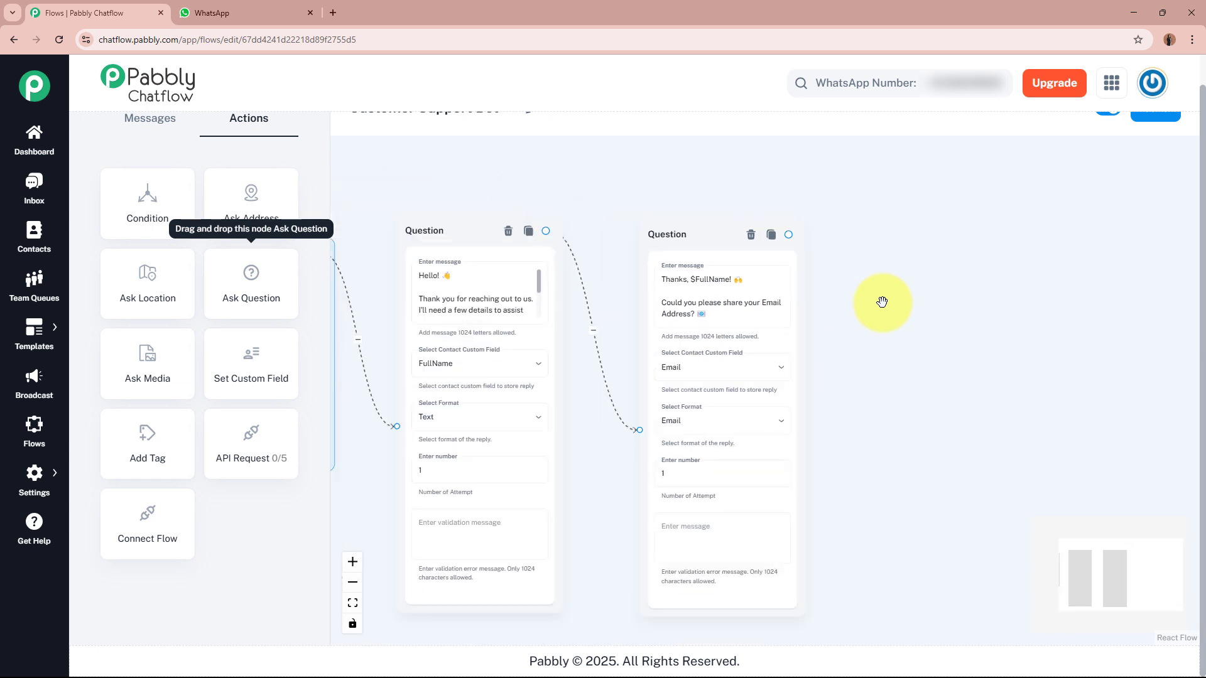
{"action": "left_click_drag", "start_coordinate": [896, 323], "coordinate": [819, 313]}
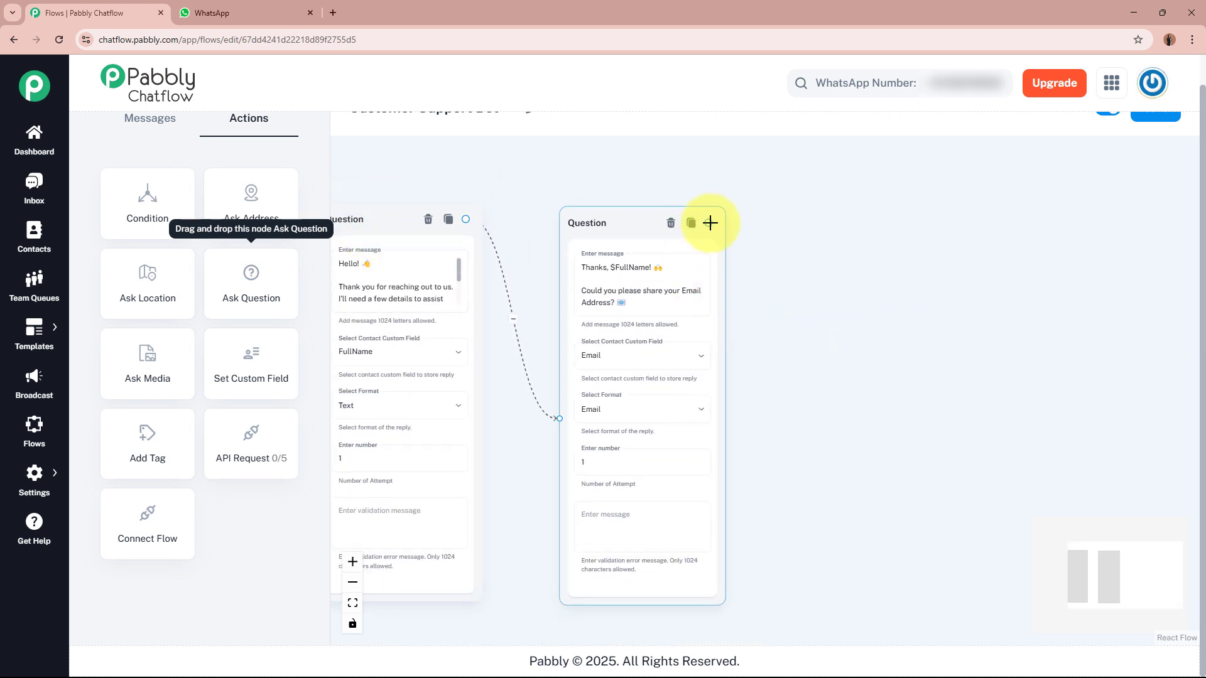
Step: Add a Text + Button message after the email question thanking the user, recapping $FullName and $Email, and asking how to help
{"action": "left_click_drag", "start_coordinate": [754, 241], "coordinate": [910, 365]}
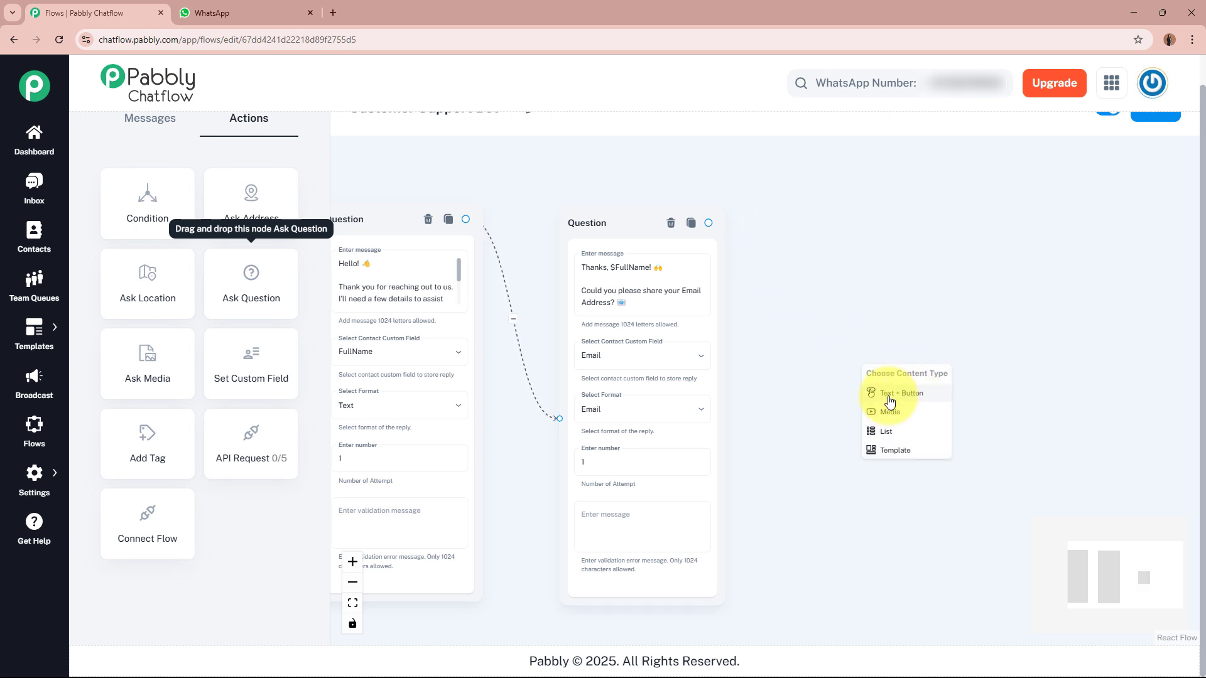
{"action": "left_click", "coordinate": [919, 402]}
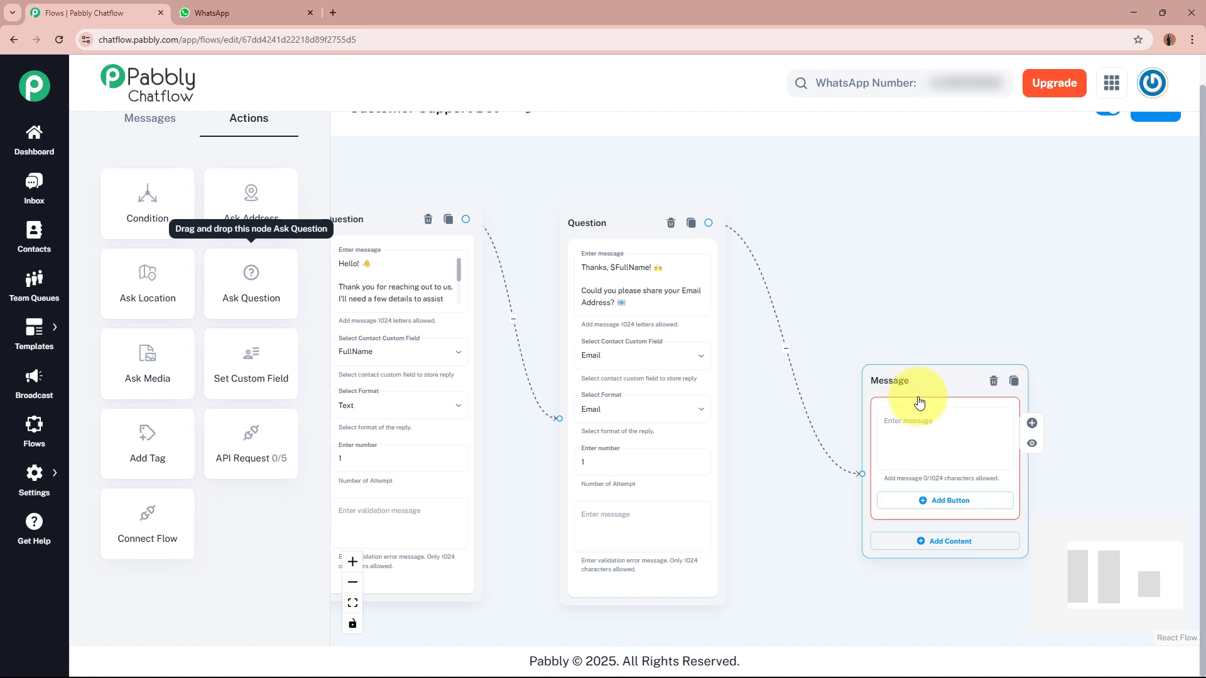
{"action": "left_click", "coordinate": [916, 416]}
{"action": "left_click_drag", "start_coordinate": [920, 376], "coordinate": [915, 304]}
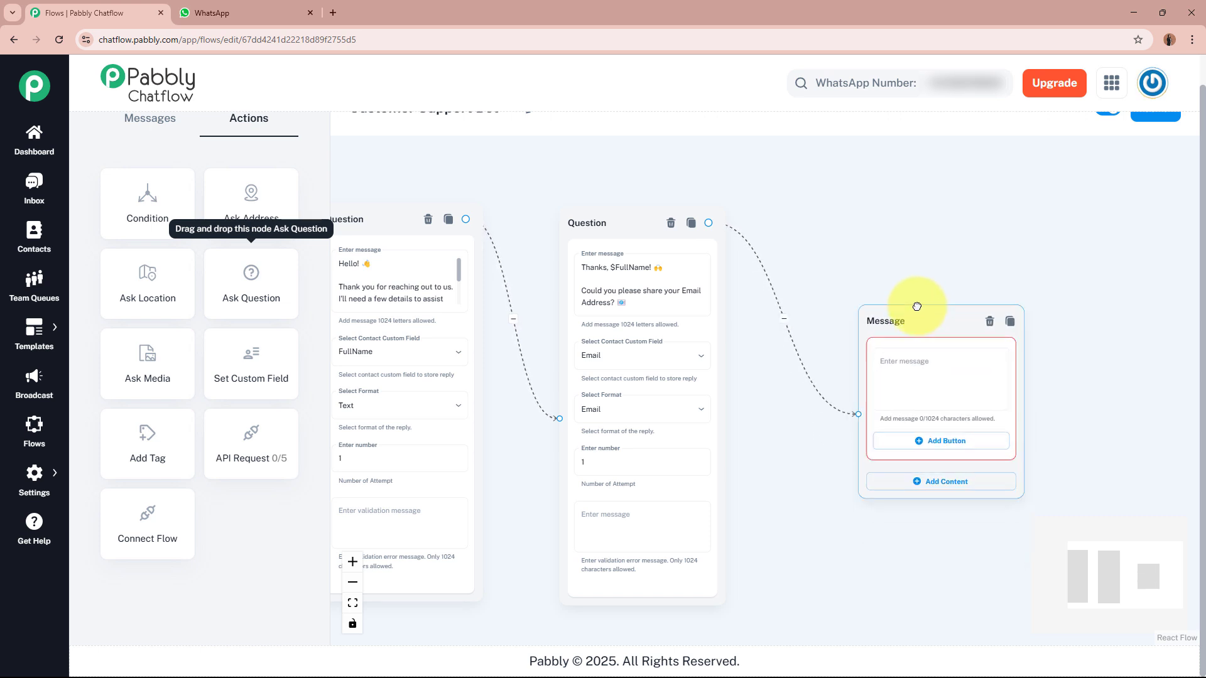
{"action": "left_click", "coordinate": [918, 351]}
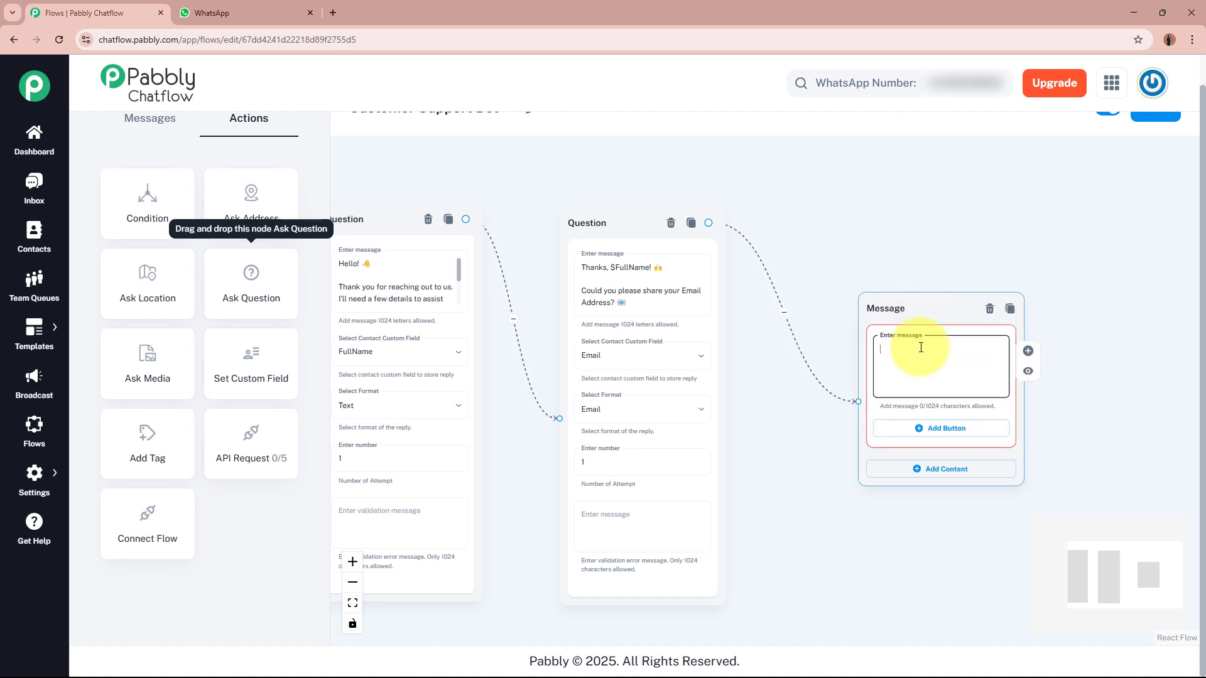
{"action": "key", "text": "ctrl+v"}
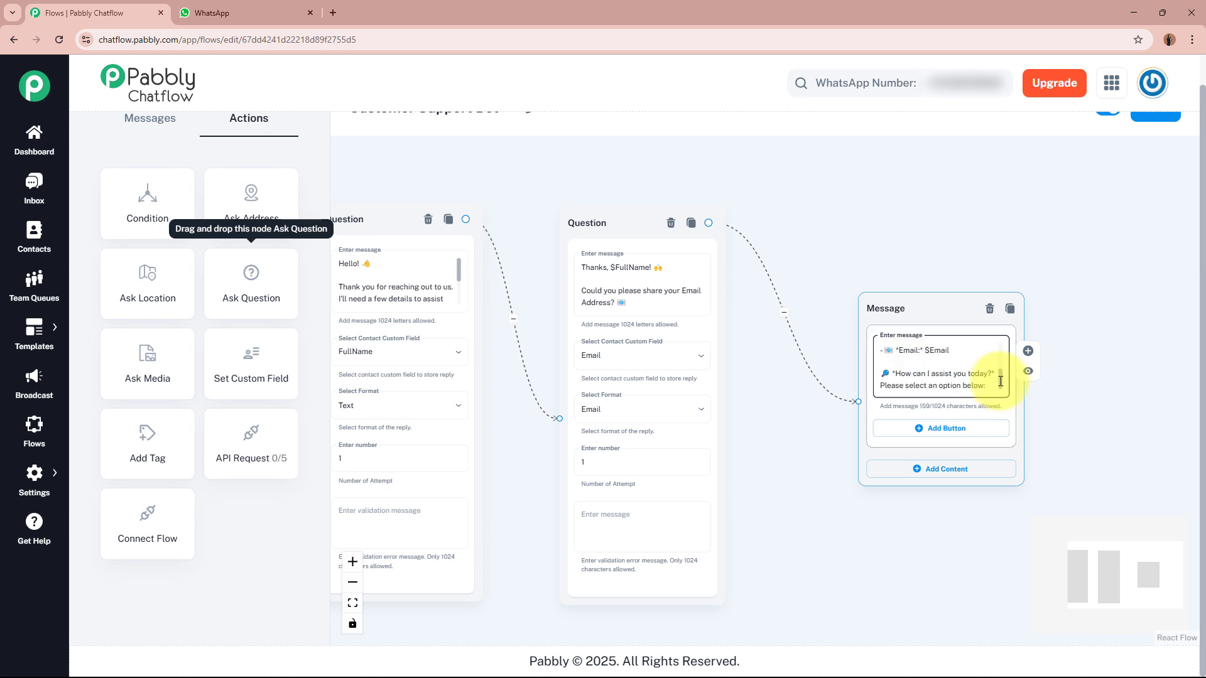
{"action": "left_click_drag", "start_coordinate": [1000, 380], "coordinate": [1001, 323]}
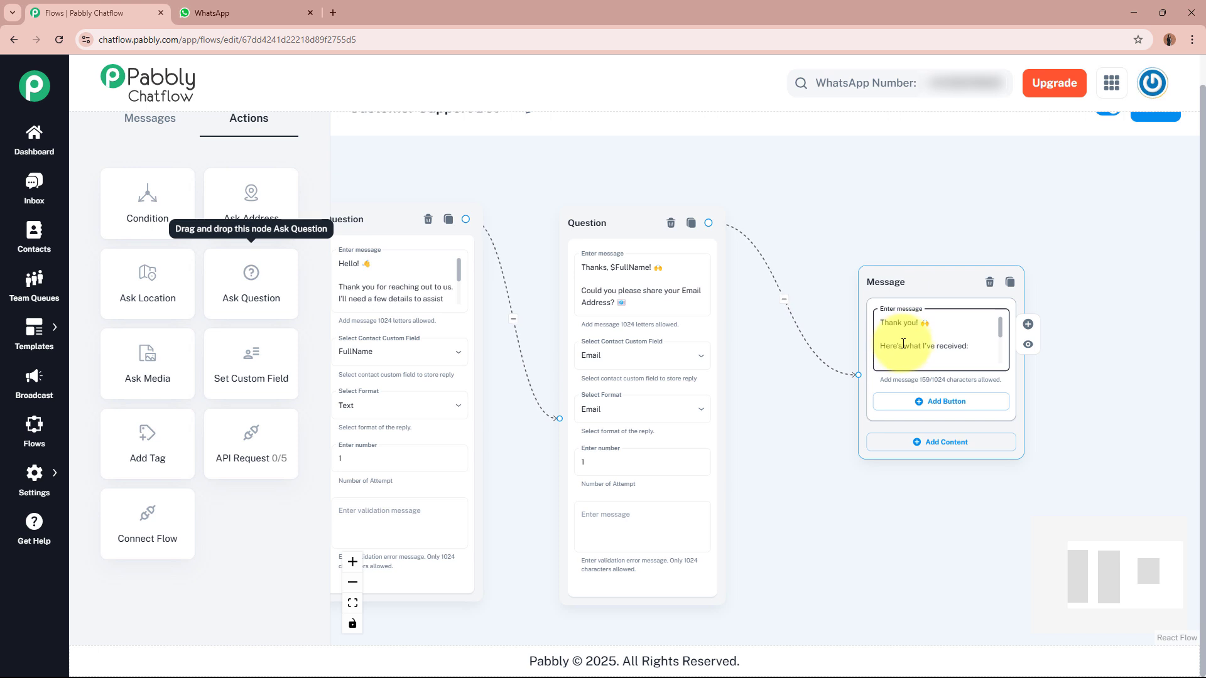
{"action": "left_click_drag", "start_coordinate": [1000, 332], "coordinate": [999, 345]}
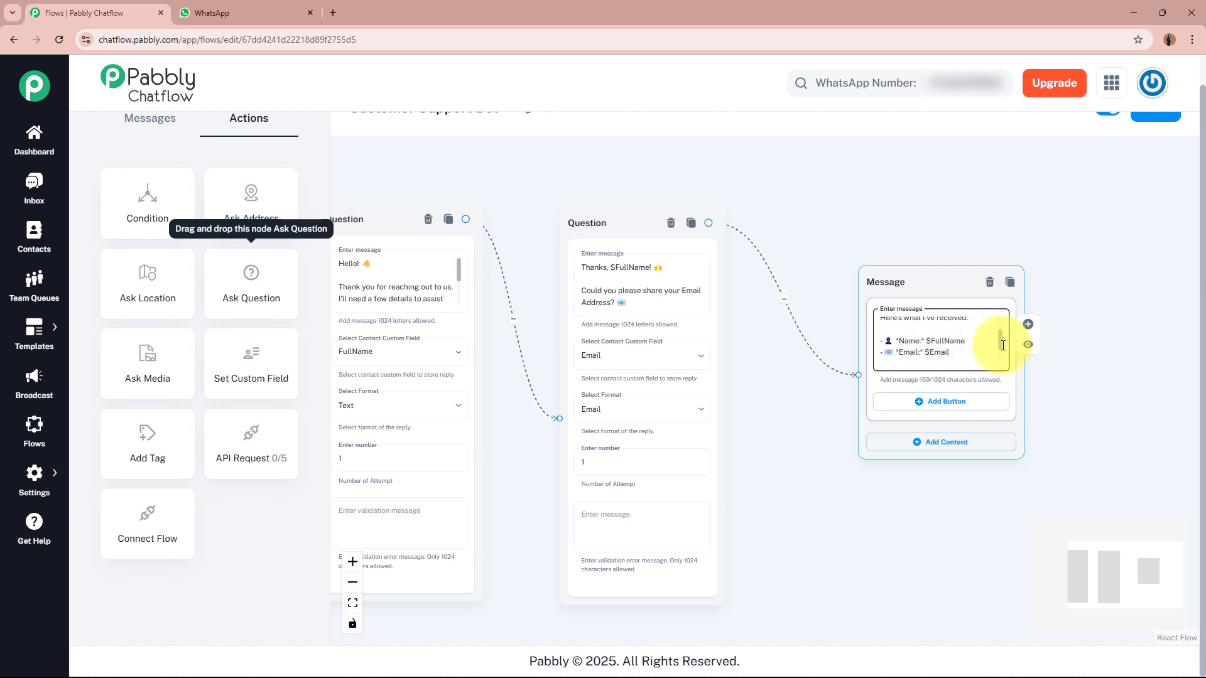
{"action": "scroll", "coordinate": [1001, 347], "scroll_direction": "down", "scroll_amount": 2}
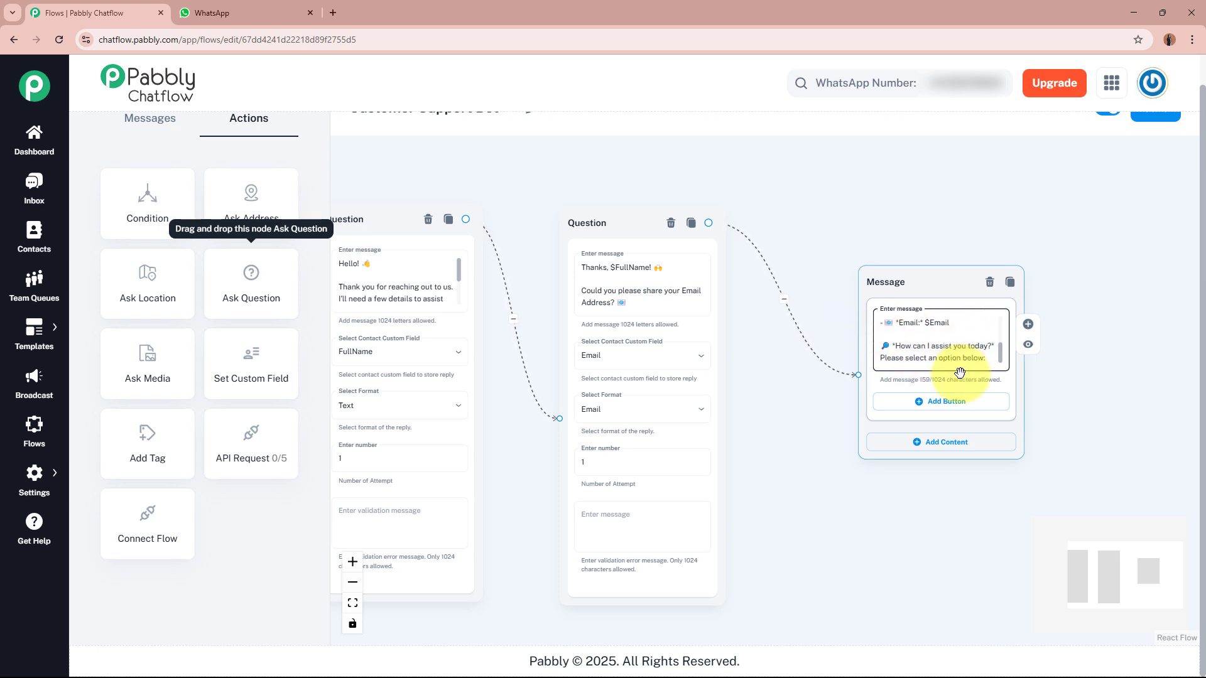
Step: Add three reply buttons to the summary message: Order Info, Payment & Refunds and Contact Support
{"action": "left_click", "coordinate": [959, 408]}
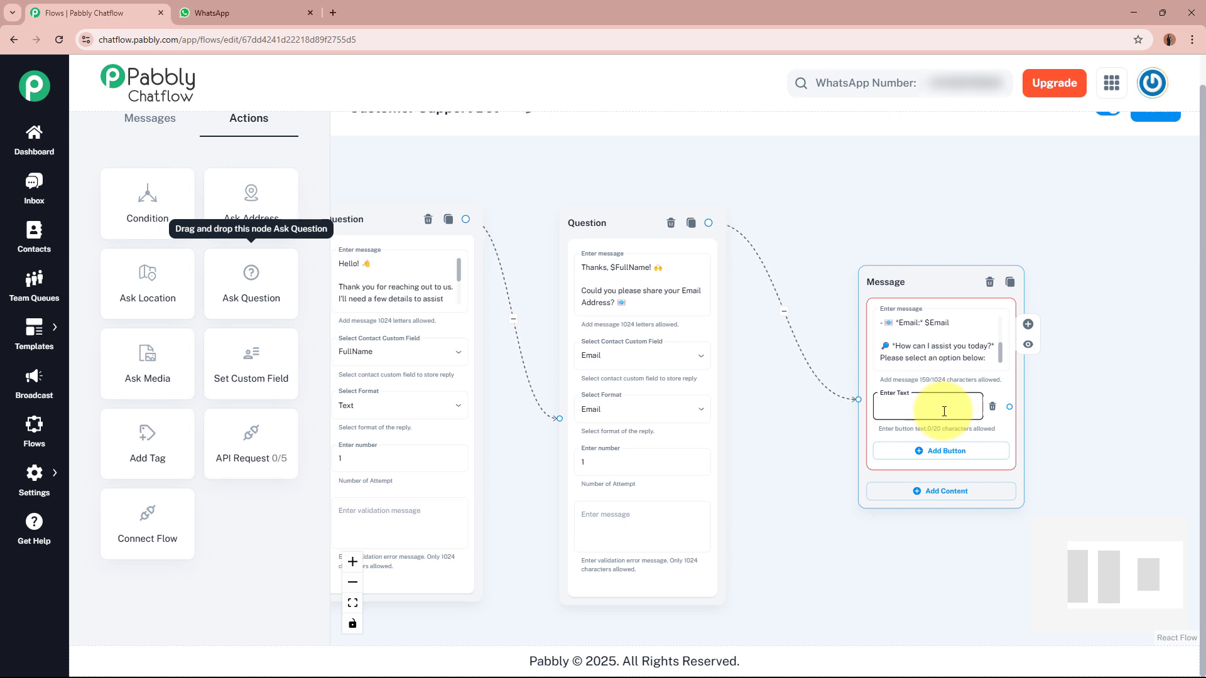
{"action": "type", "text": "📦 Order Info"}
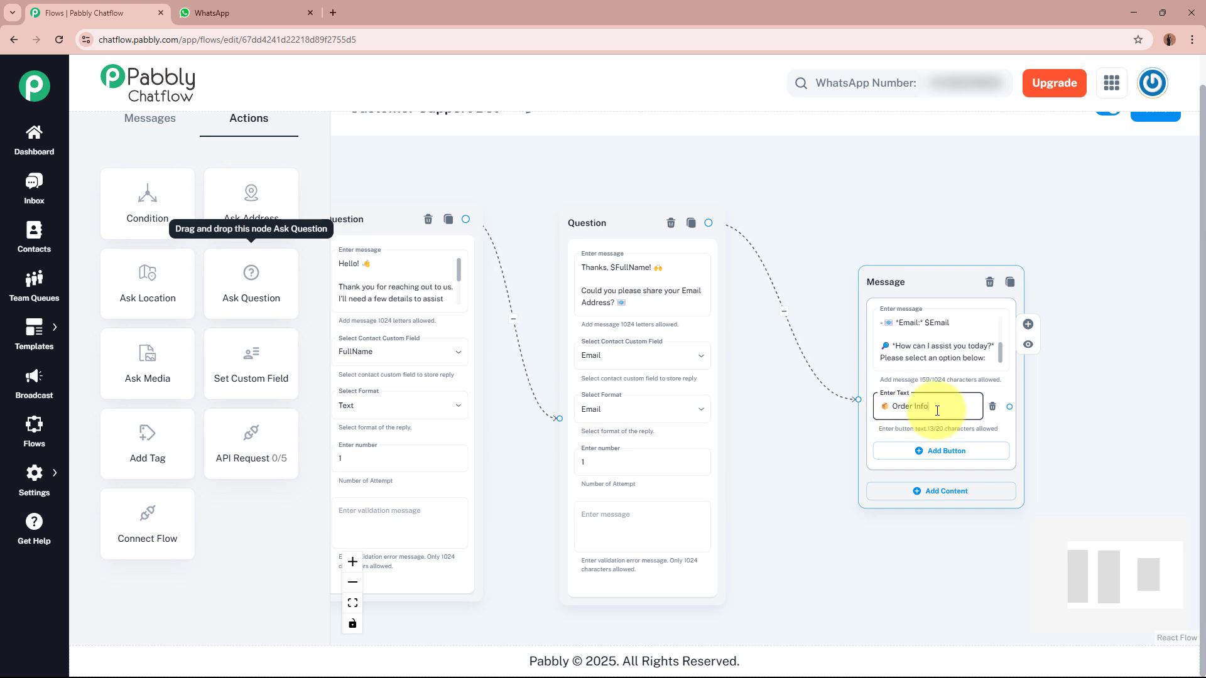
{"action": "left_click", "coordinate": [920, 451]}
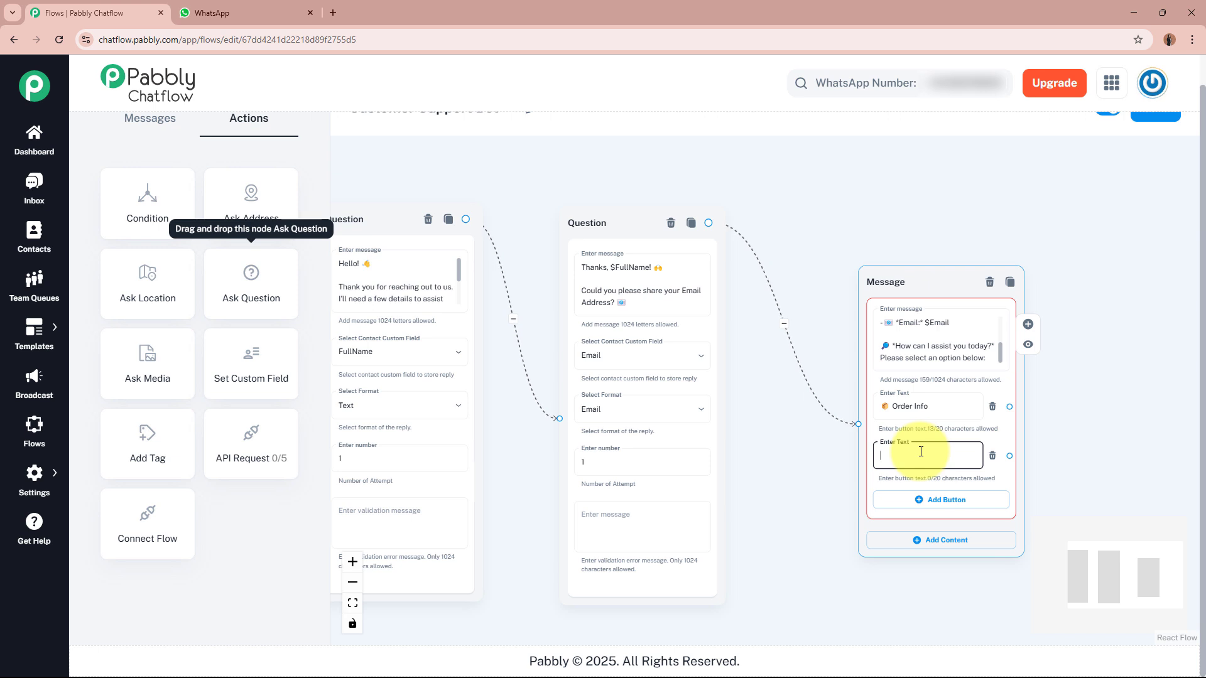
{"action": "type", "text": "💳 Payment & Refunds"}
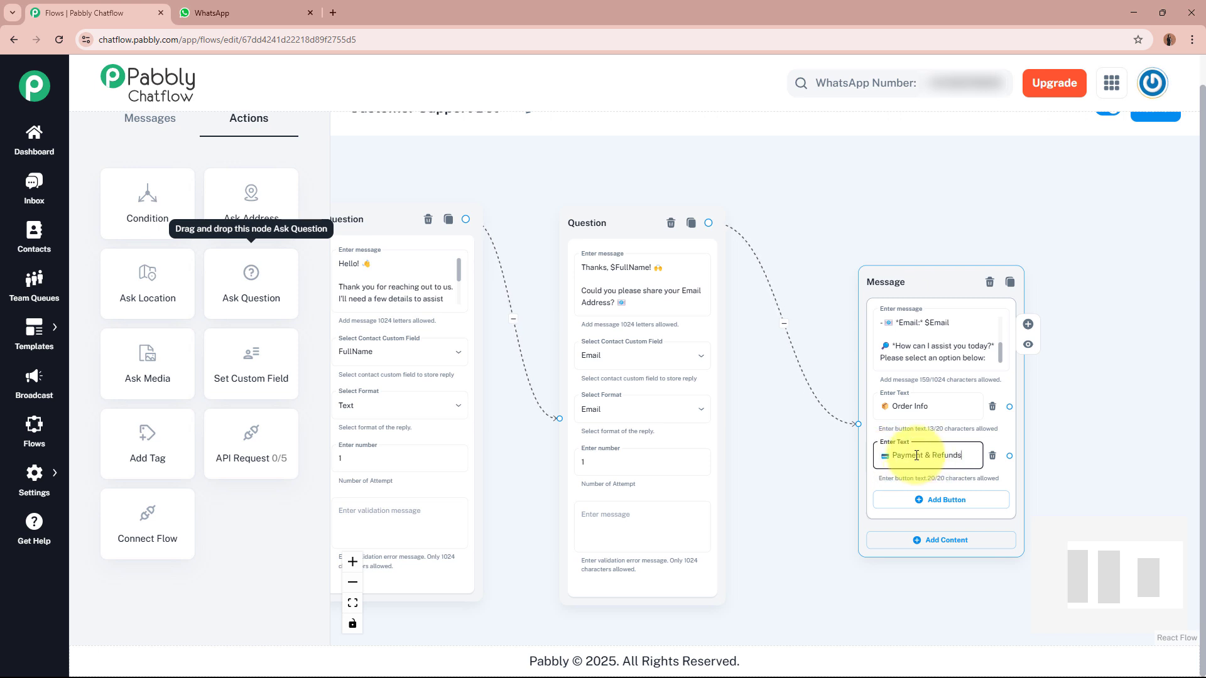
{"action": "left_click", "coordinate": [941, 501]}
{"action": "left_click", "coordinate": [942, 504]}
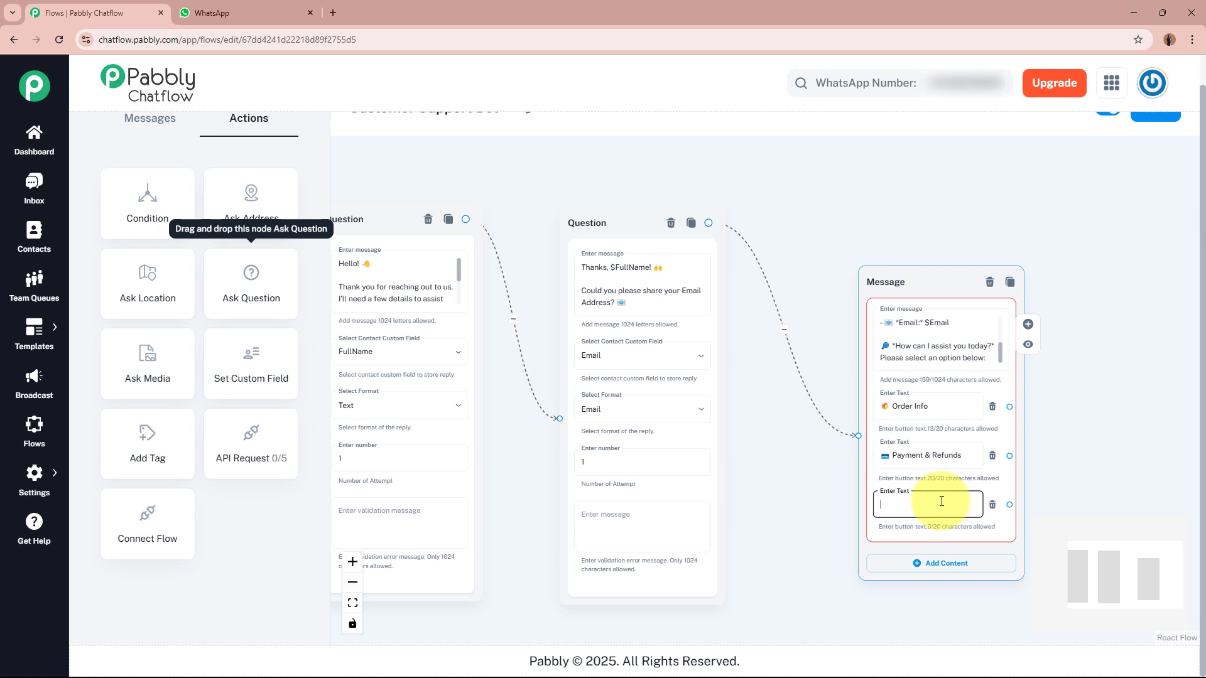
{"action": "type", "text": "🛠️ Contact Support"}
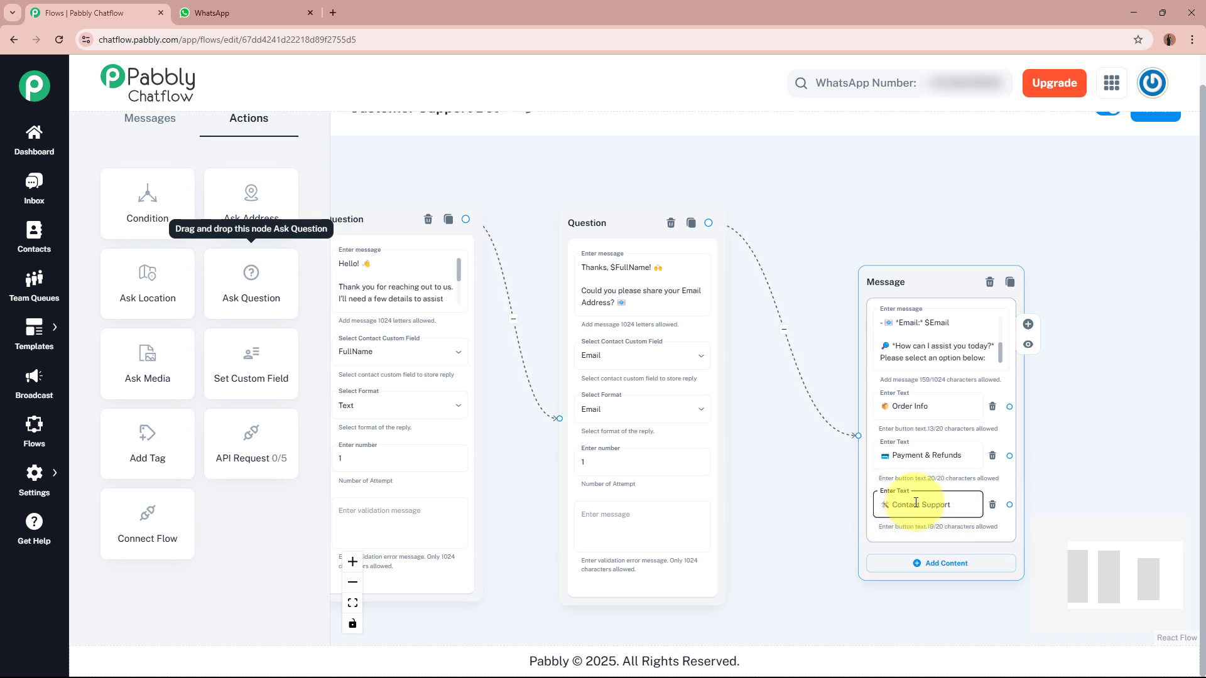
{"action": "left_click", "coordinate": [1059, 465]}
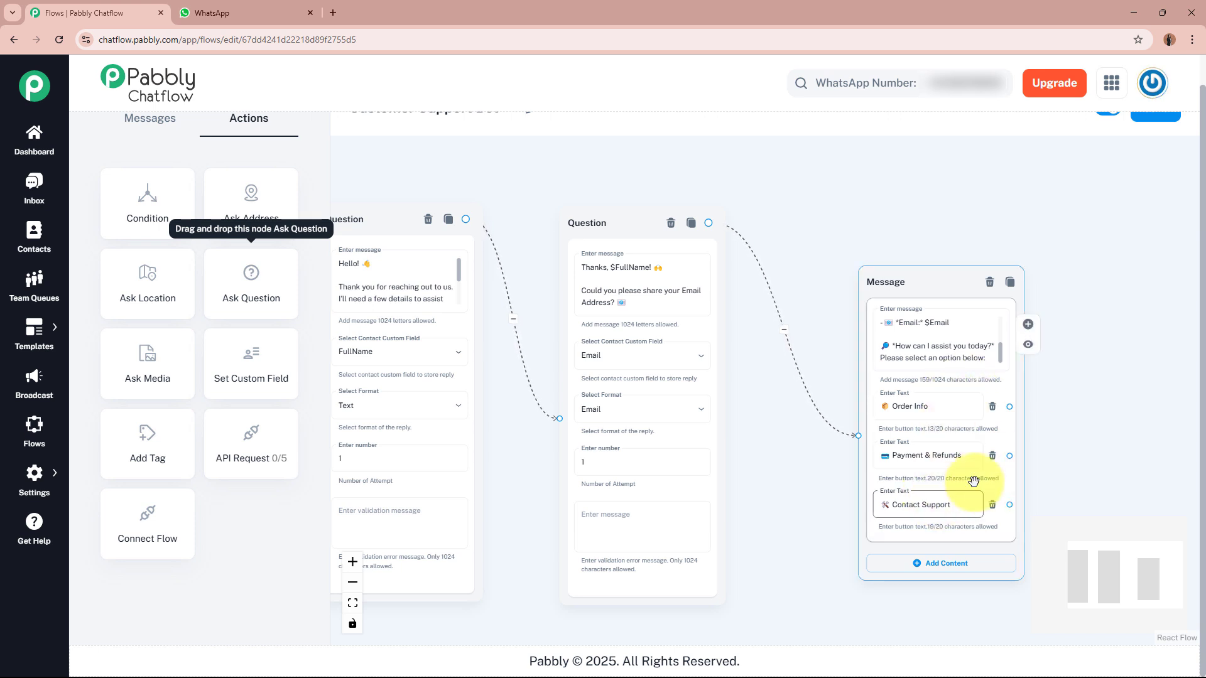
{"action": "left_click_drag", "start_coordinate": [1050, 439], "coordinate": [856, 437]}
{"action": "scroll", "coordinate": [713, 328], "scroll_direction": "up", "scroll_amount": 3}
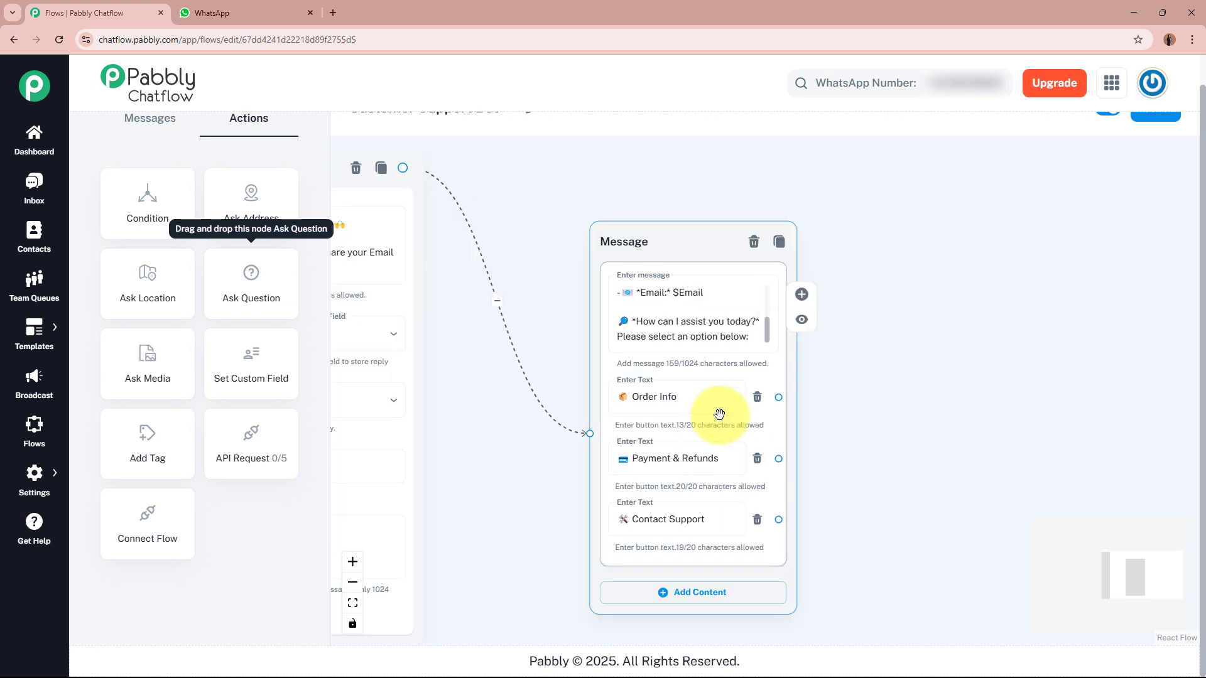
{"action": "scroll", "coordinate": [939, 411], "scroll_direction": "down", "scroll_amount": 2}
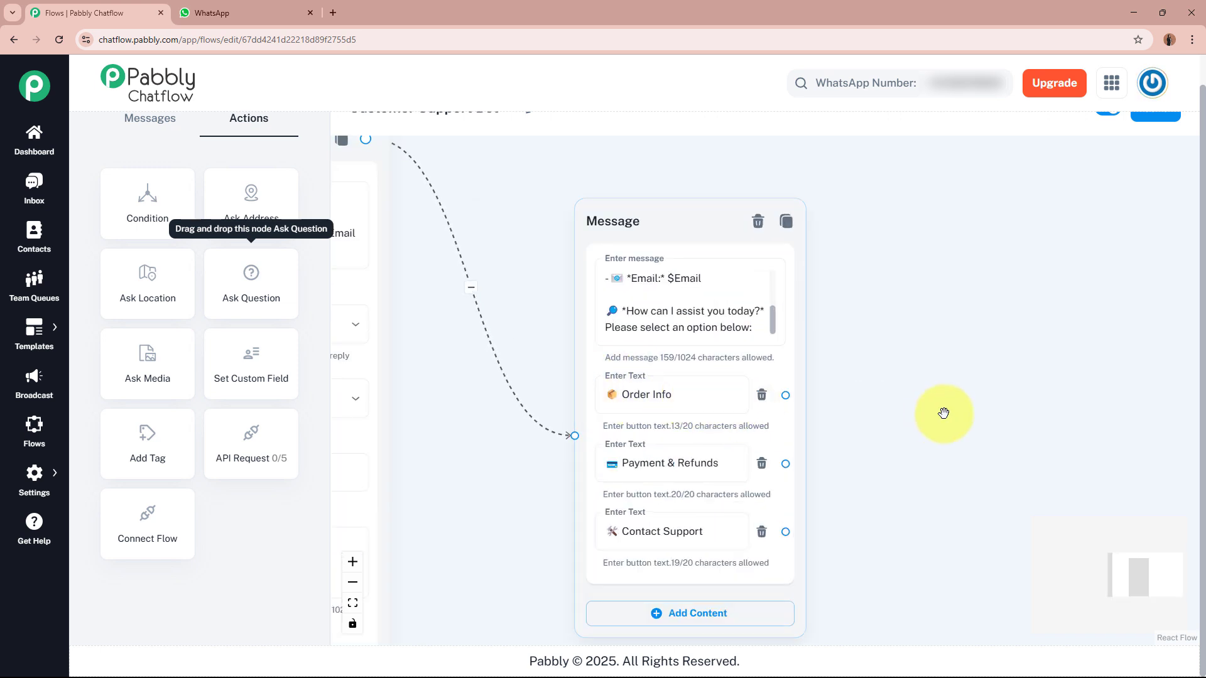
Step: Connect Order Info to a new Text + Button message holding the Order & Delivery Information text
{"action": "left_click_drag", "start_coordinate": [943, 413], "coordinate": [808, 450]}
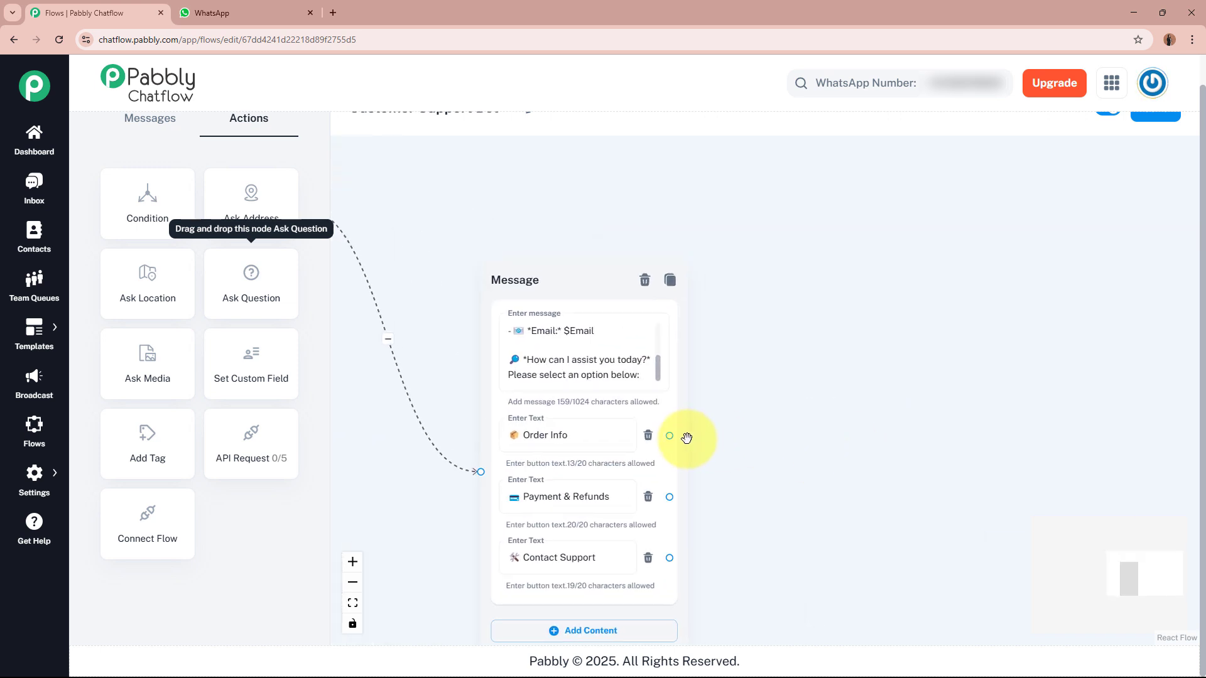
{"action": "left_click_drag", "start_coordinate": [670, 435], "coordinate": [823, 333]}
{"action": "left_click_drag", "start_coordinate": [907, 247], "coordinate": [908, 246]}
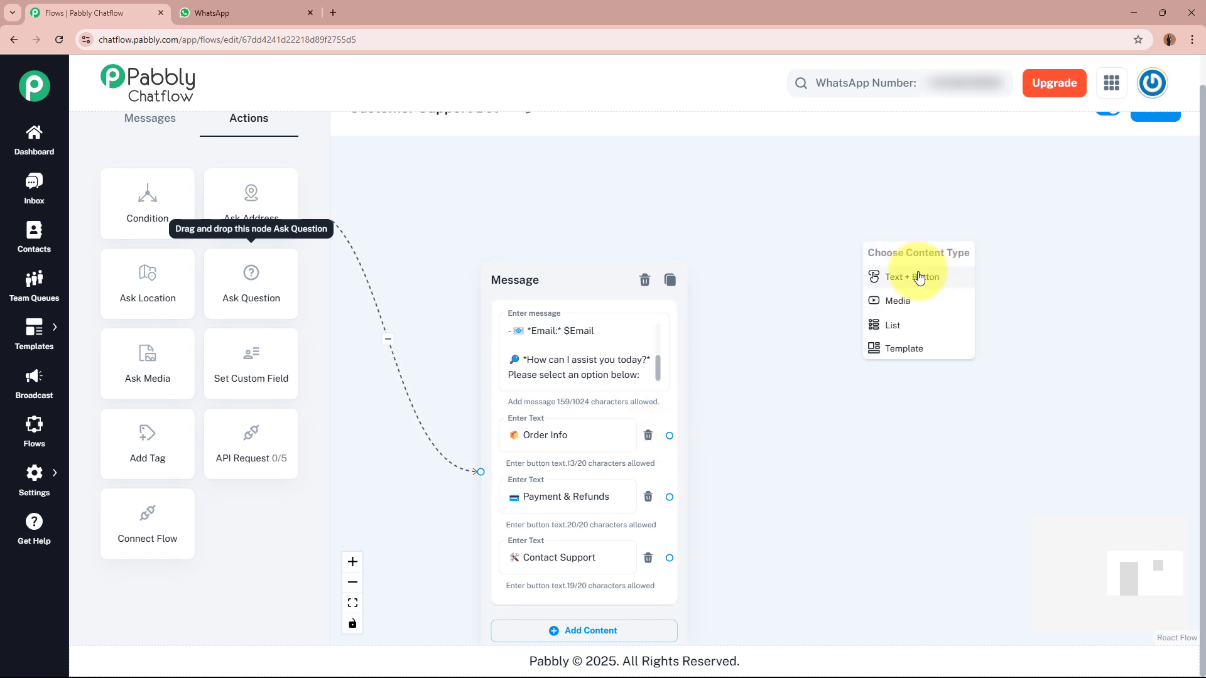
{"action": "left_click", "coordinate": [943, 277]}
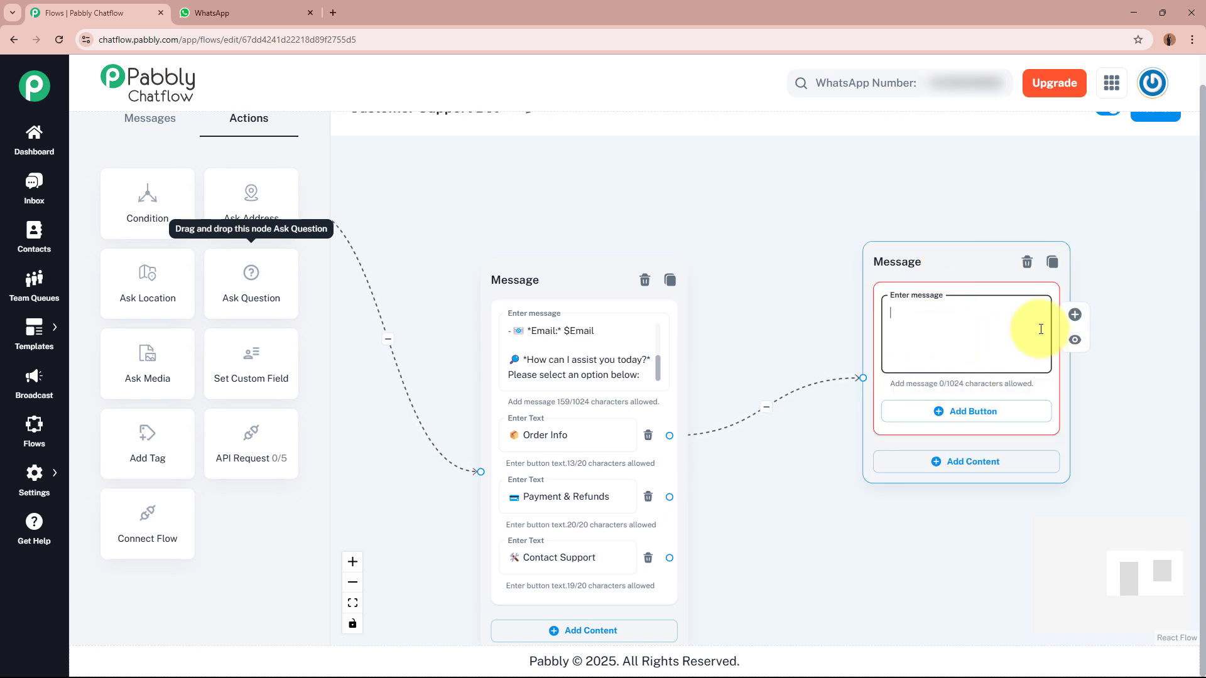
{"action": "key", "text": "ctrl+v"}
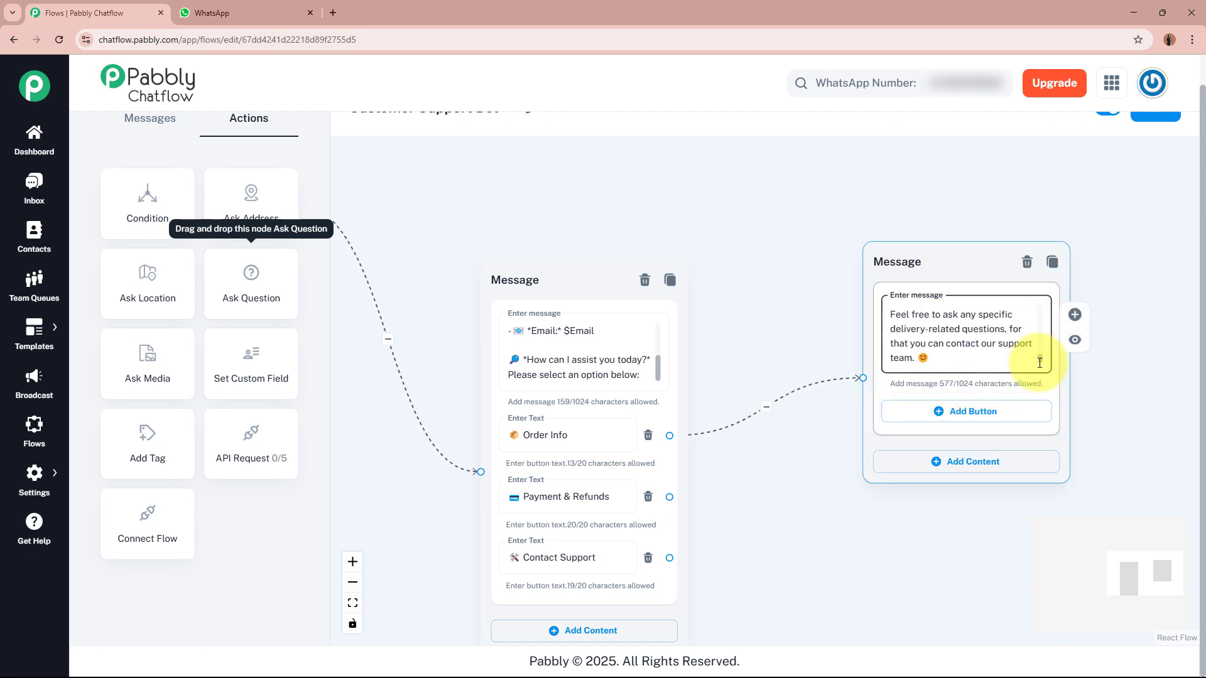
Step: Scroll through the order and delivery message to check its full text, then select the node
{"action": "scroll", "coordinate": [1032, 315], "scroll_direction": "up", "scroll_amount": 5}
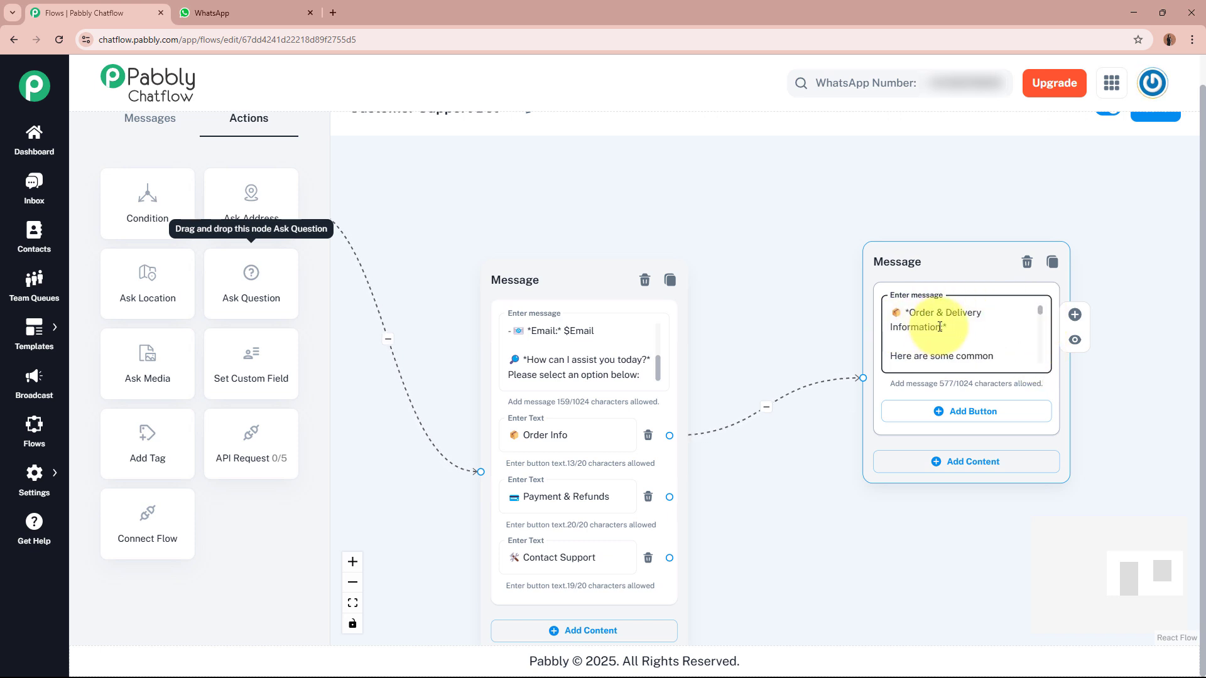
{"action": "left_click_drag", "start_coordinate": [1042, 316], "coordinate": [1041, 325]}
{"action": "scroll", "coordinate": [982, 345], "scroll_direction": "up", "scroll_amount": 1}
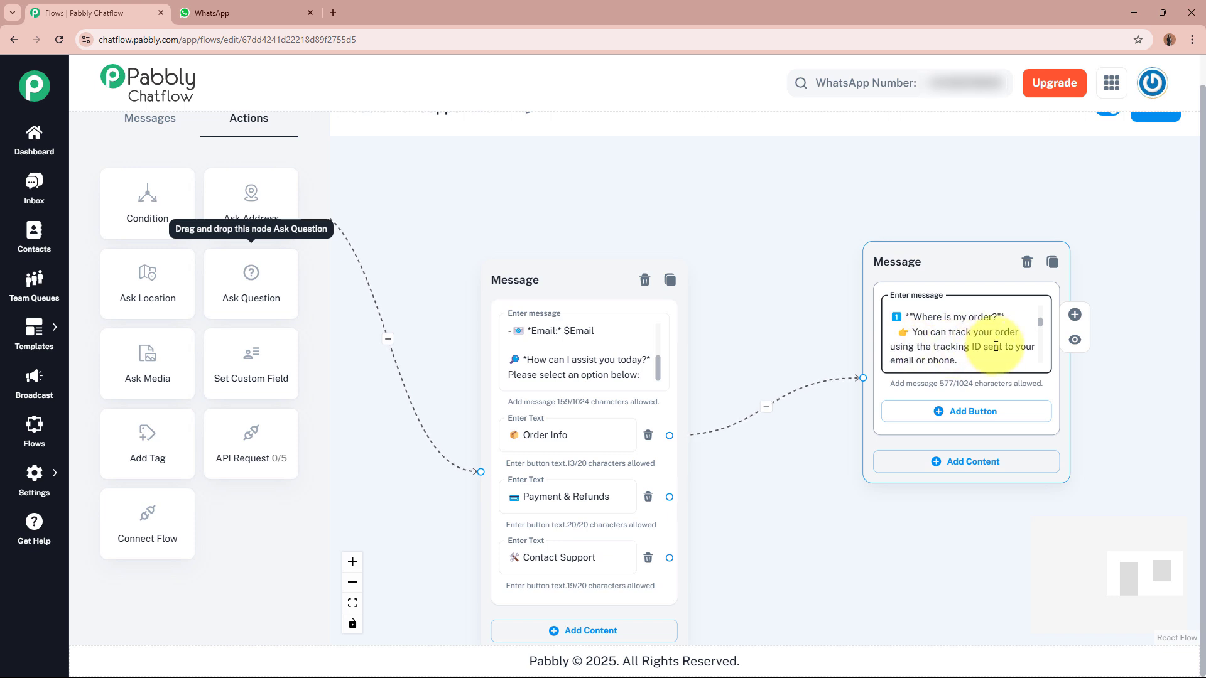
{"action": "left_click_drag", "start_coordinate": [1040, 324], "coordinate": [1040, 345]}
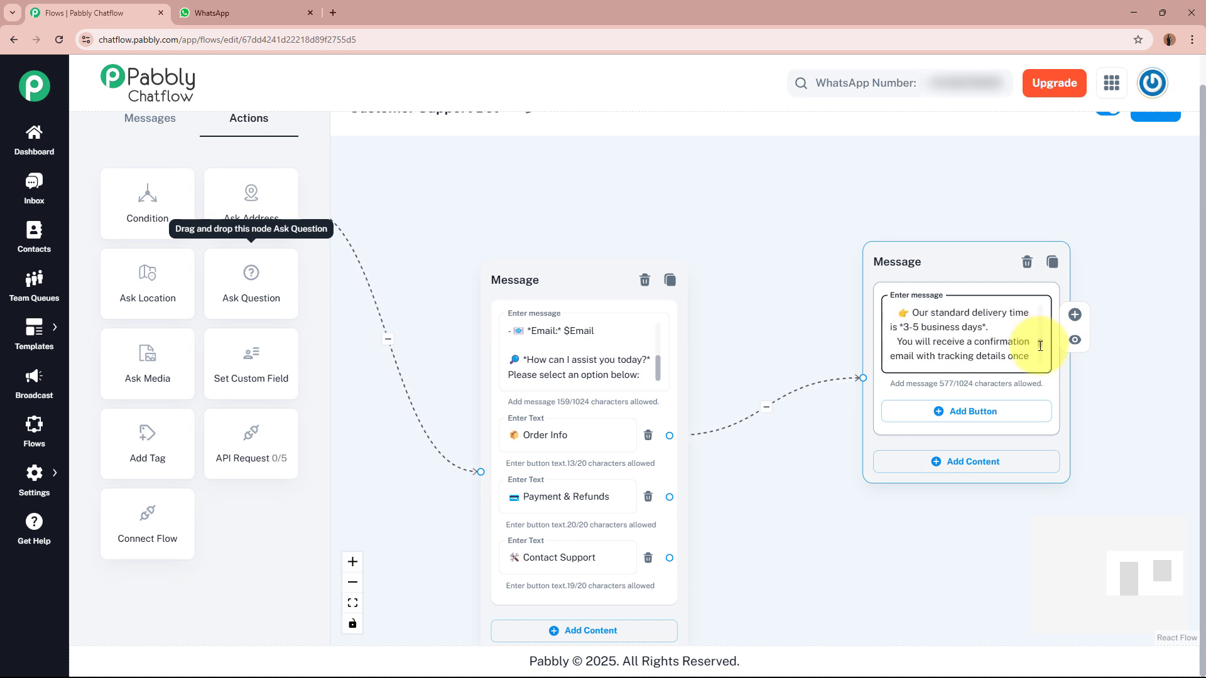
{"action": "left_click_drag", "start_coordinate": [1040, 346], "coordinate": [1040, 350]}
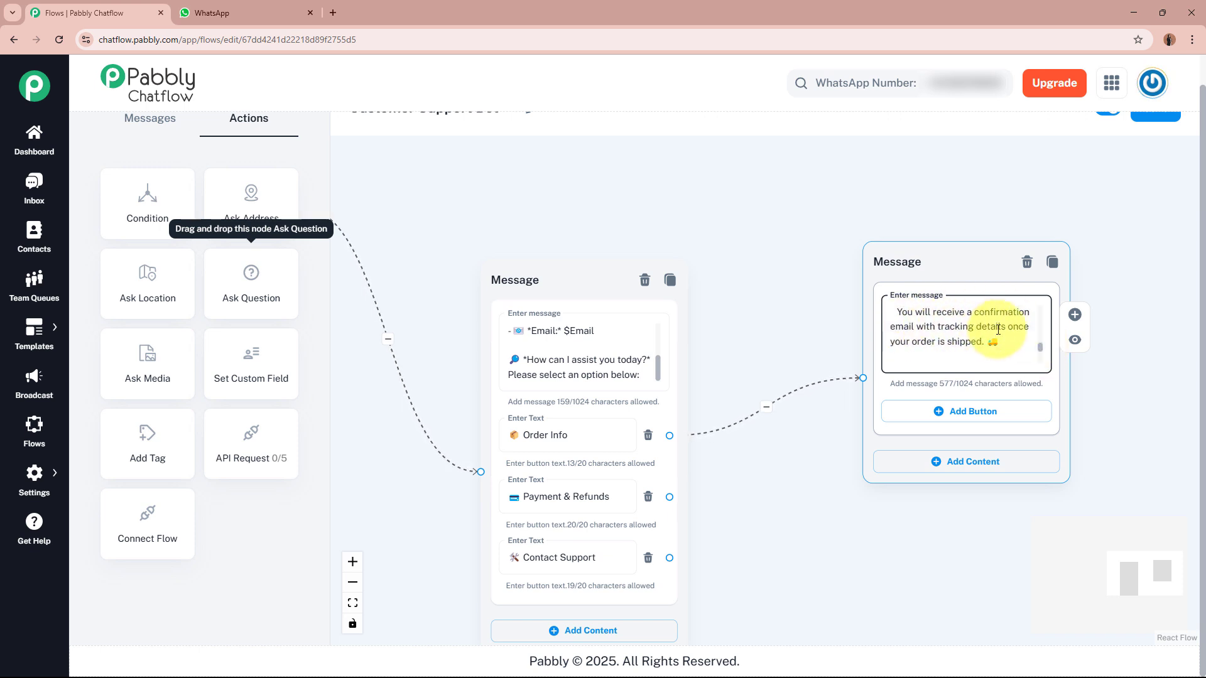
{"action": "left_click_drag", "start_coordinate": [1039, 347], "coordinate": [963, 358]}
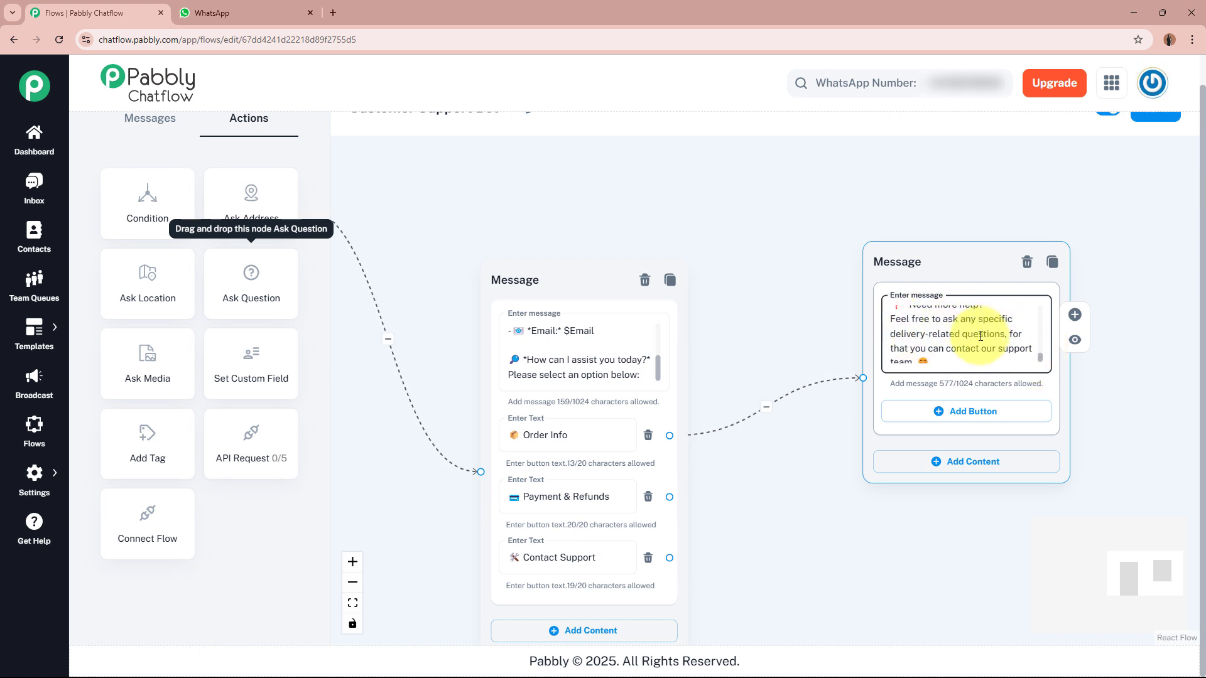
{"action": "scroll", "coordinate": [1041, 357], "scroll_direction": "down", "scroll_amount": 1}
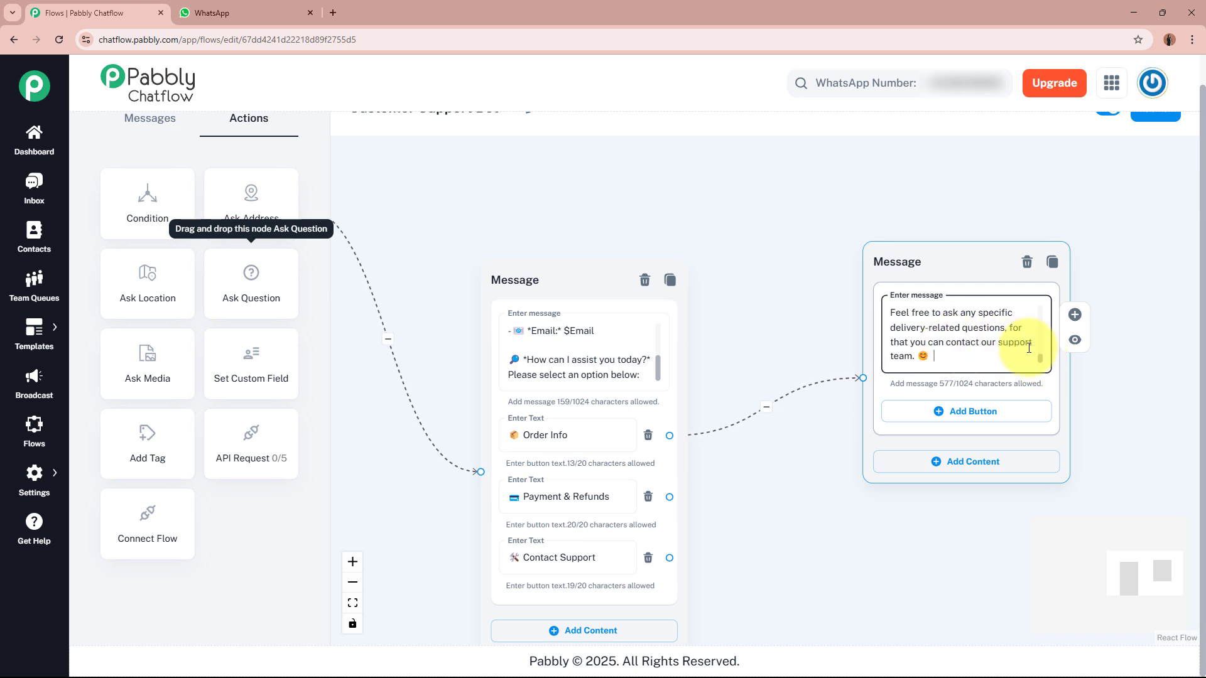
{"action": "scroll", "coordinate": [1040, 359], "scroll_direction": "up", "scroll_amount": 10}
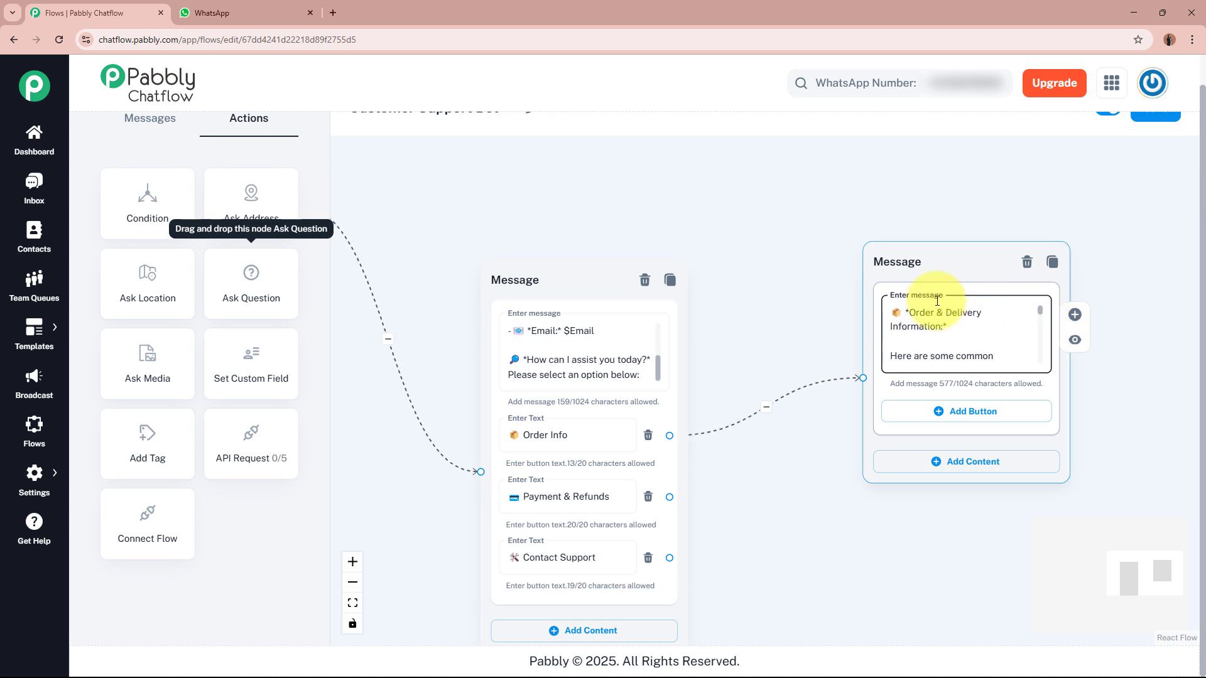
{"action": "scroll", "coordinate": [1041, 327], "scroll_direction": "down", "scroll_amount": 6}
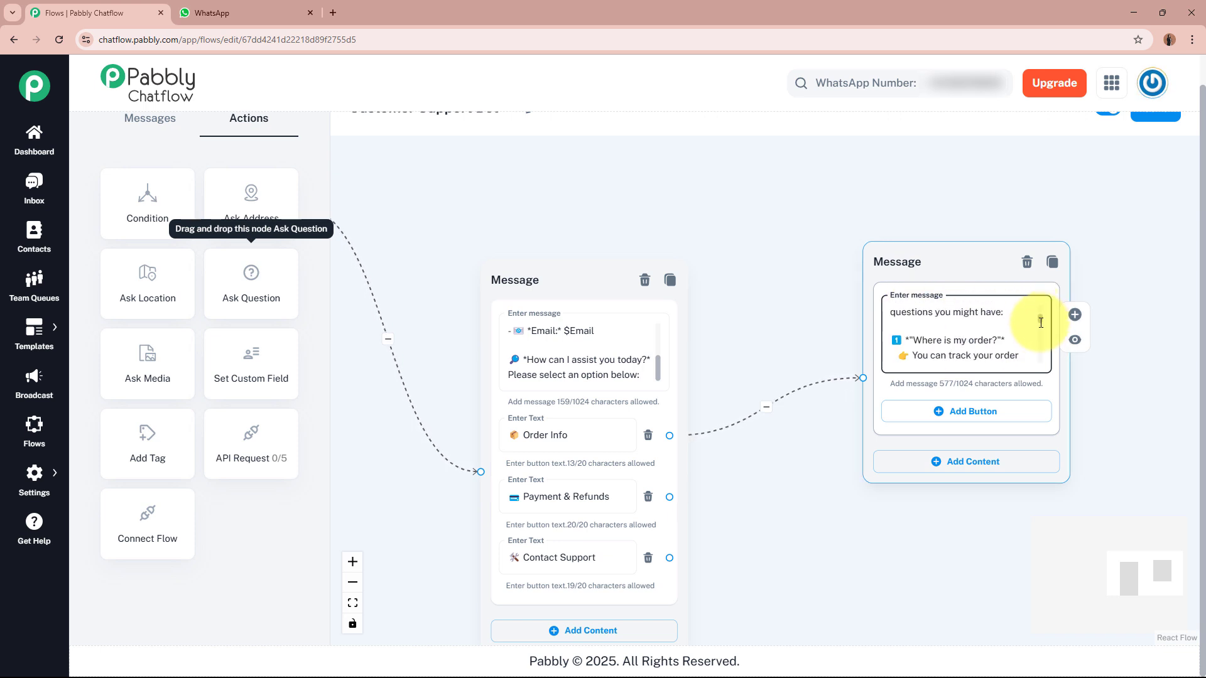
{"action": "scroll", "coordinate": [1036, 355], "scroll_direction": "down", "scroll_amount": 2}
{"action": "scroll", "coordinate": [1037, 351], "scroll_direction": "up", "scroll_amount": 8}
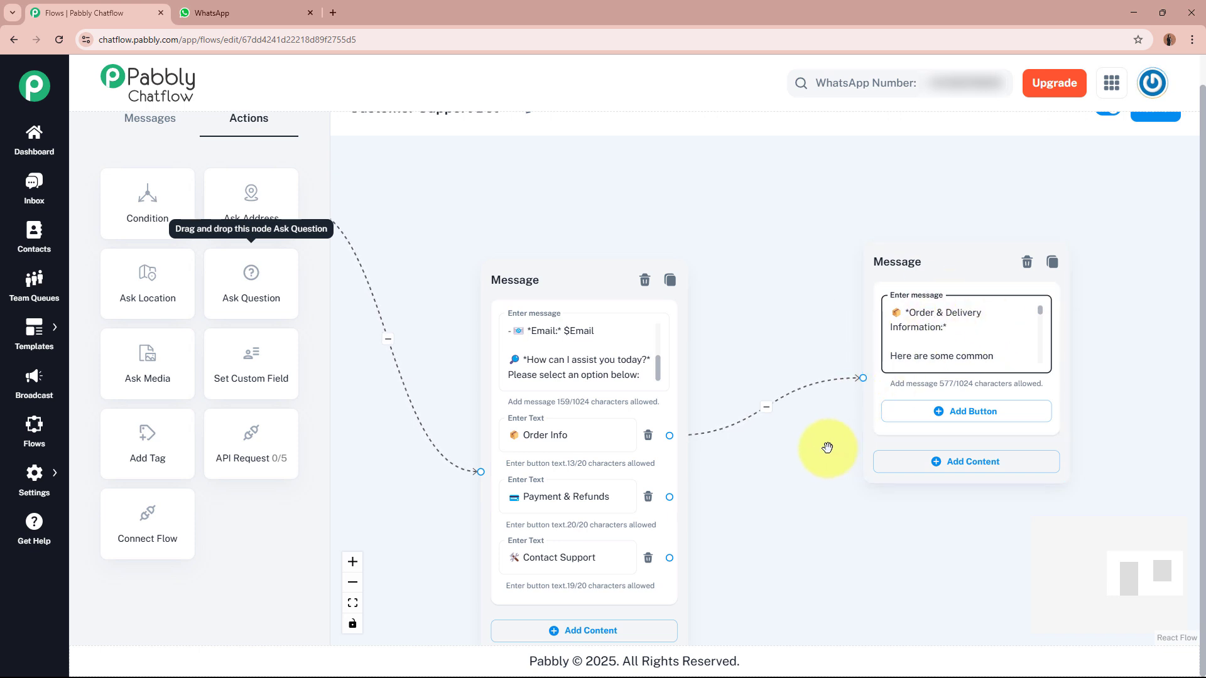
{"action": "left_click_drag", "start_coordinate": [829, 444], "coordinate": [770, 404]}
{"action": "left_click", "coordinate": [873, 264]}
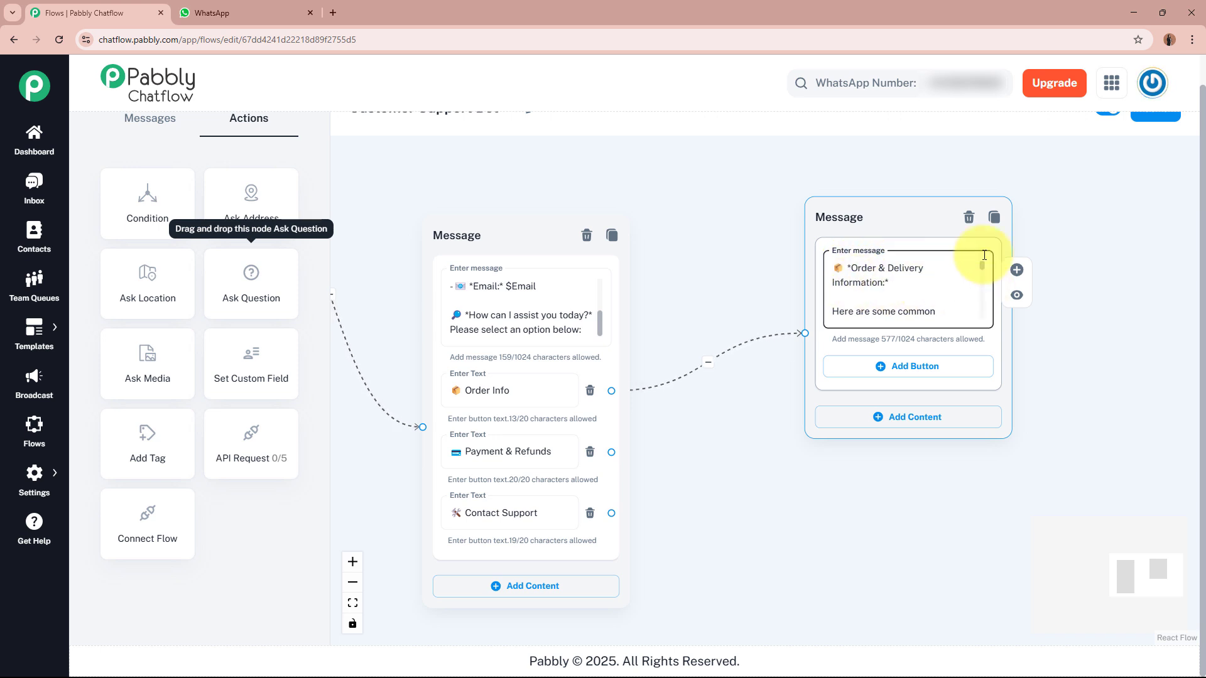
{"action": "left_click_drag", "start_coordinate": [983, 256], "coordinate": [977, 322]}
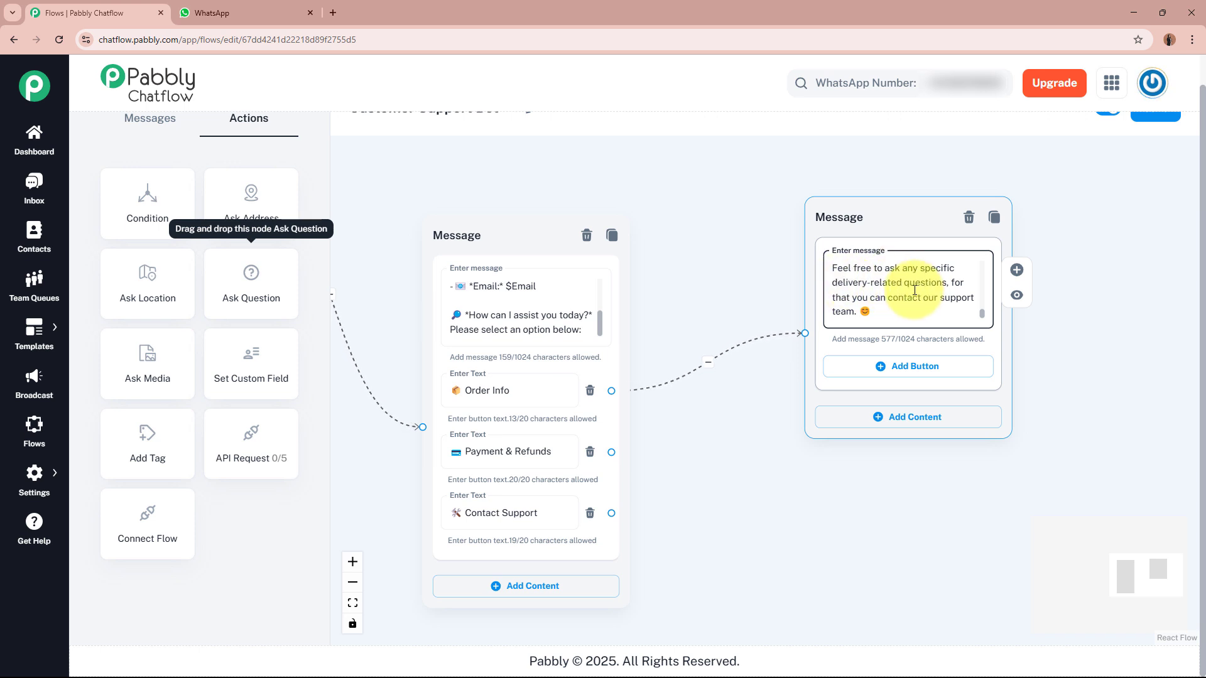
Step: Add a 'Contact Support Team' button to the order message and draw a connection from it
{"action": "left_click", "coordinate": [914, 368]}
{"action": "left_click", "coordinate": [914, 374]}
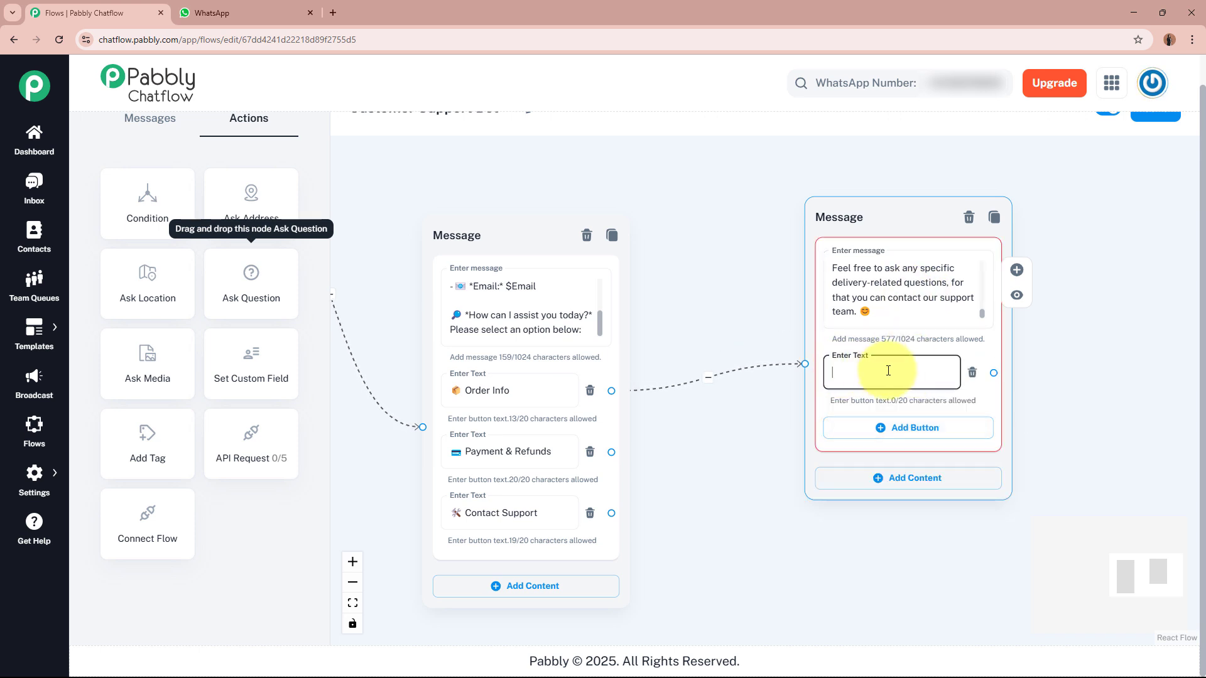
{"action": "type", "text": "Contact Support"}
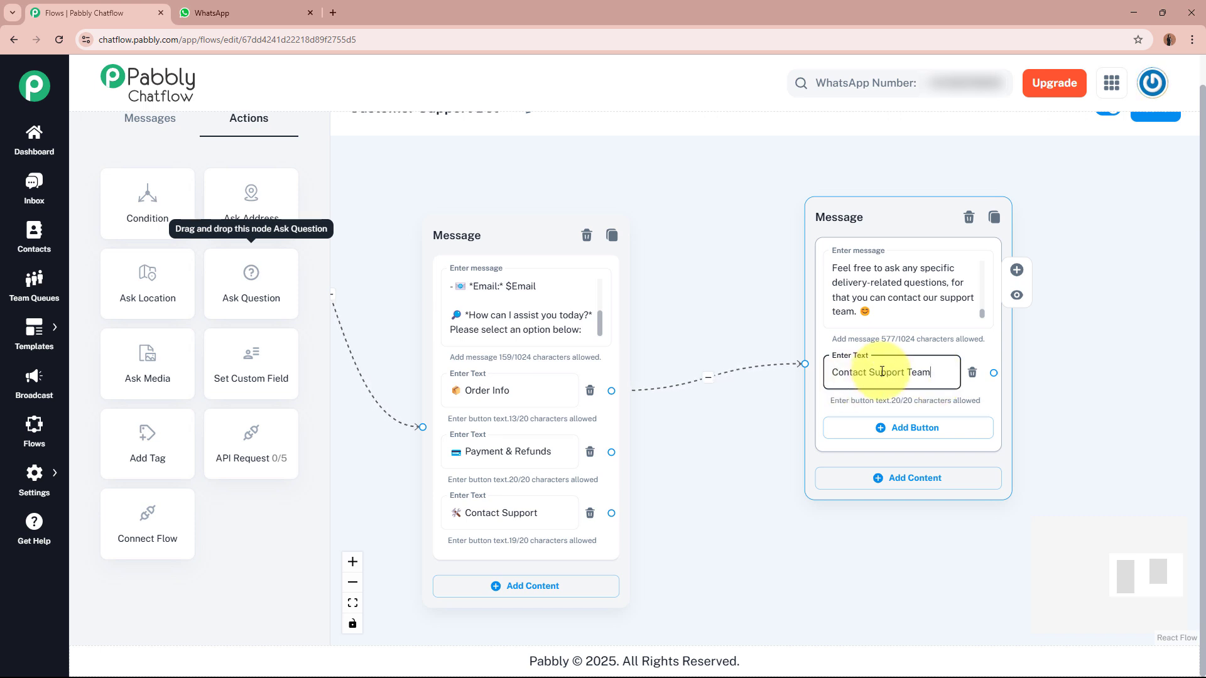
{"action": "left_click", "coordinate": [1049, 374]}
{"action": "left_click_drag", "start_coordinate": [1036, 370], "coordinate": [826, 372]}
{"action": "left_click_drag", "start_coordinate": [726, 381], "coordinate": [947, 291]}
Step: Link Contact Support Team to a Text + Button message with contact details and Support Hours: Monday to Friday 9 AM–10 PM
{"action": "left_click", "coordinate": [947, 325]}
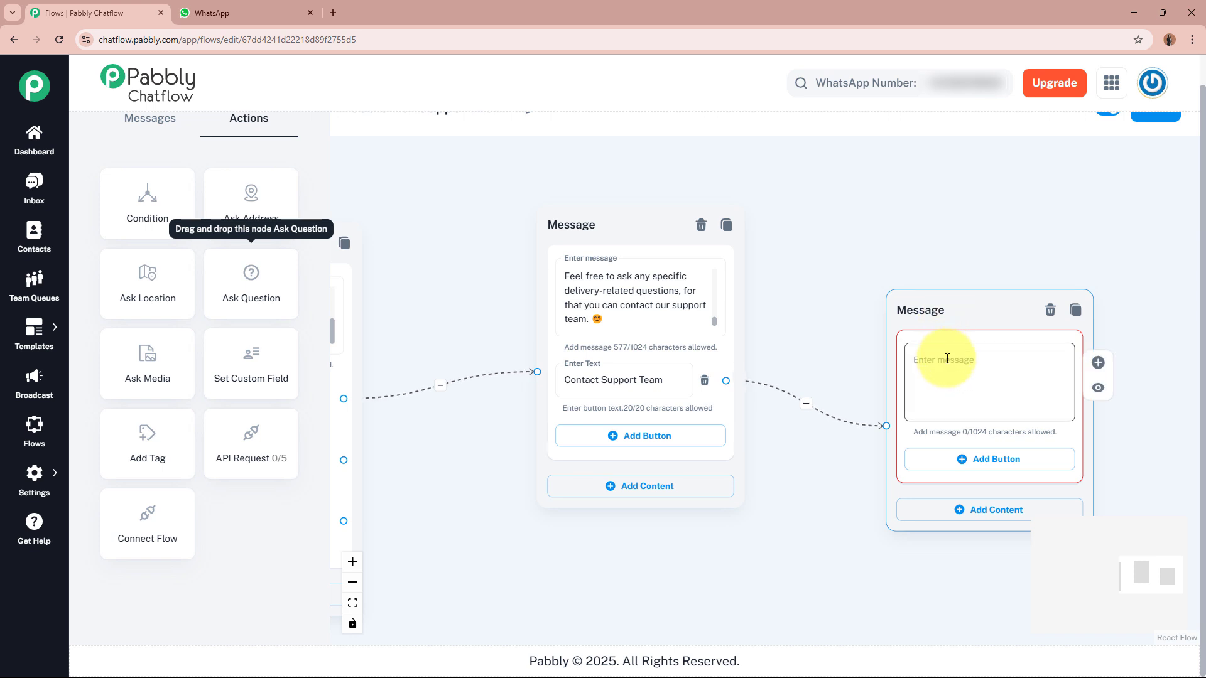
{"action": "left_click", "coordinate": [947, 360]}
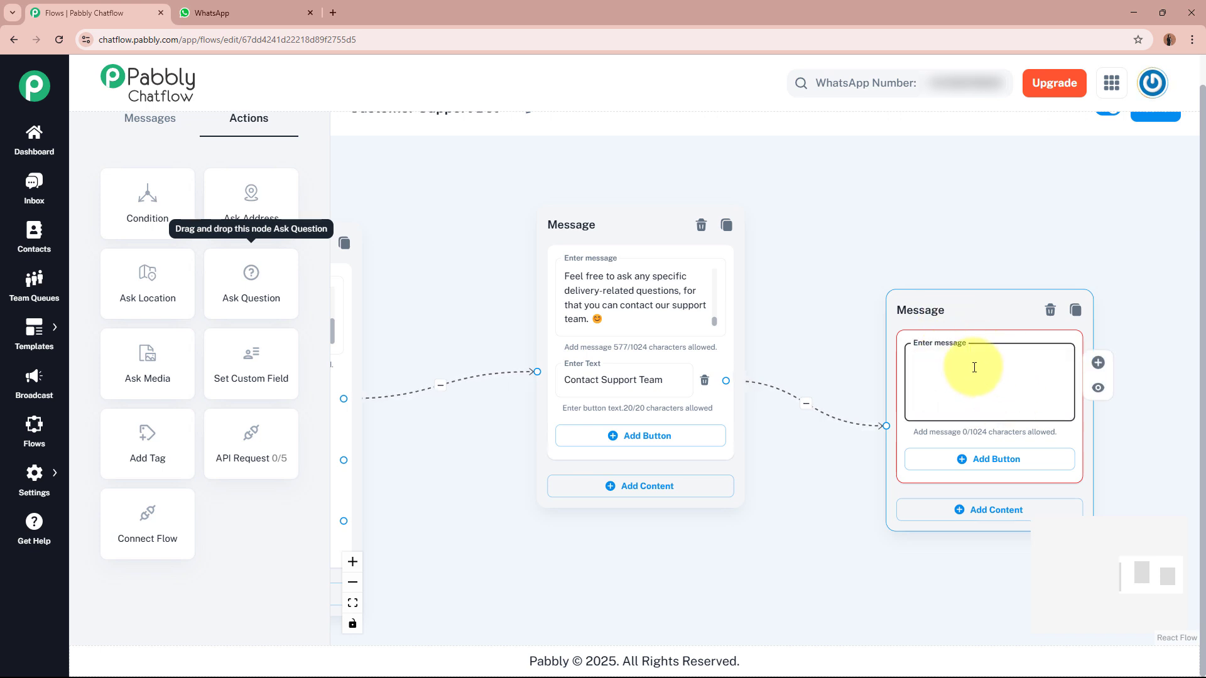
{"action": "key", "text": "ctrl+v"}
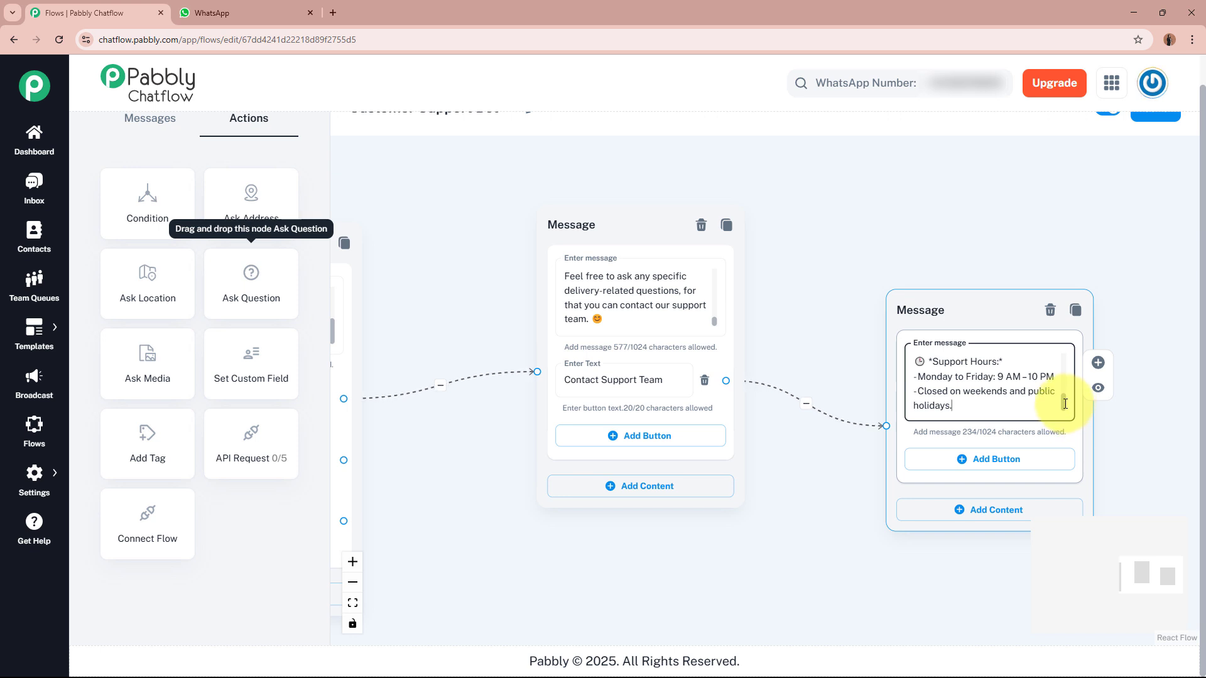
{"action": "left_click_drag", "start_coordinate": [1066, 404], "coordinate": [1063, 374]}
{"action": "scroll", "coordinate": [1064, 381], "scroll_direction": "down", "scroll_amount": 1}
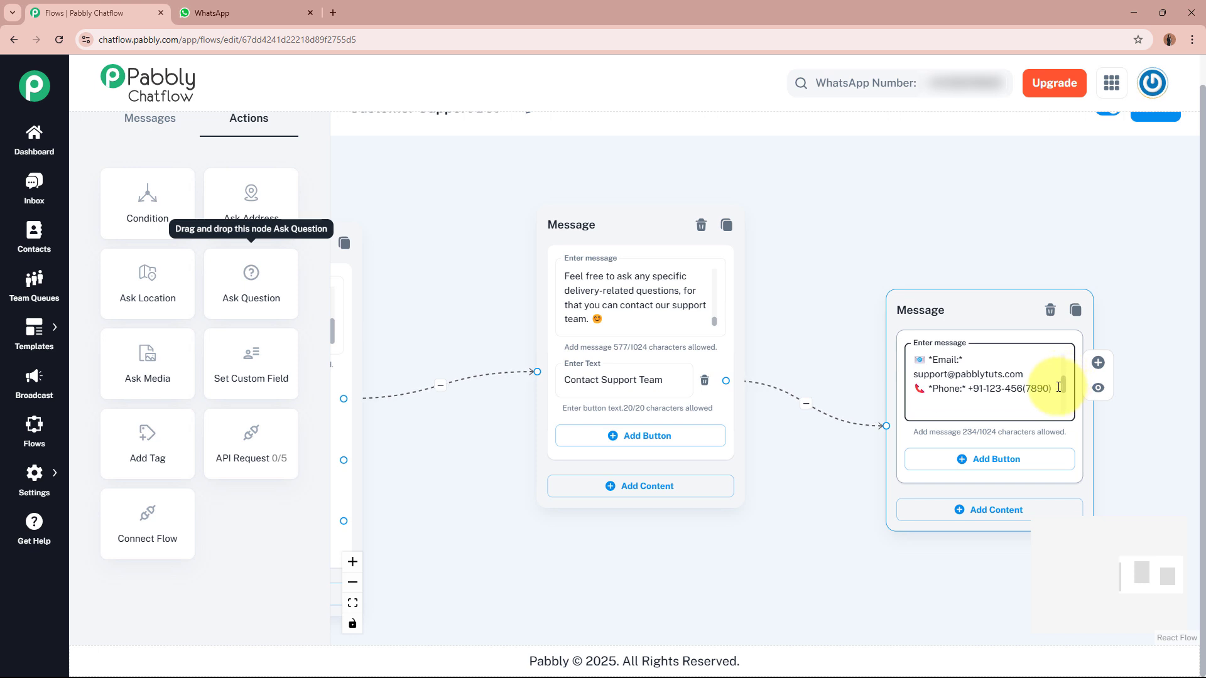
{"action": "scroll", "coordinate": [1063, 385], "scroll_direction": "down", "scroll_amount": 3}
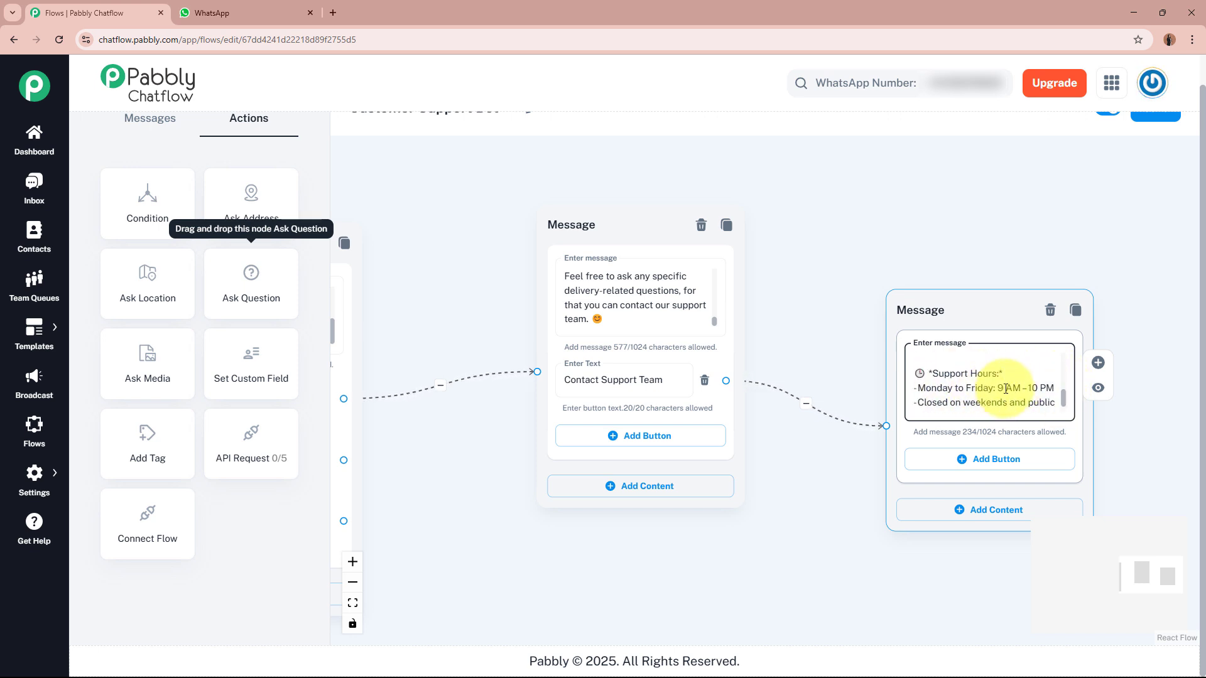
{"action": "scroll", "coordinate": [1064, 399], "scroll_direction": "down", "scroll_amount": 1}
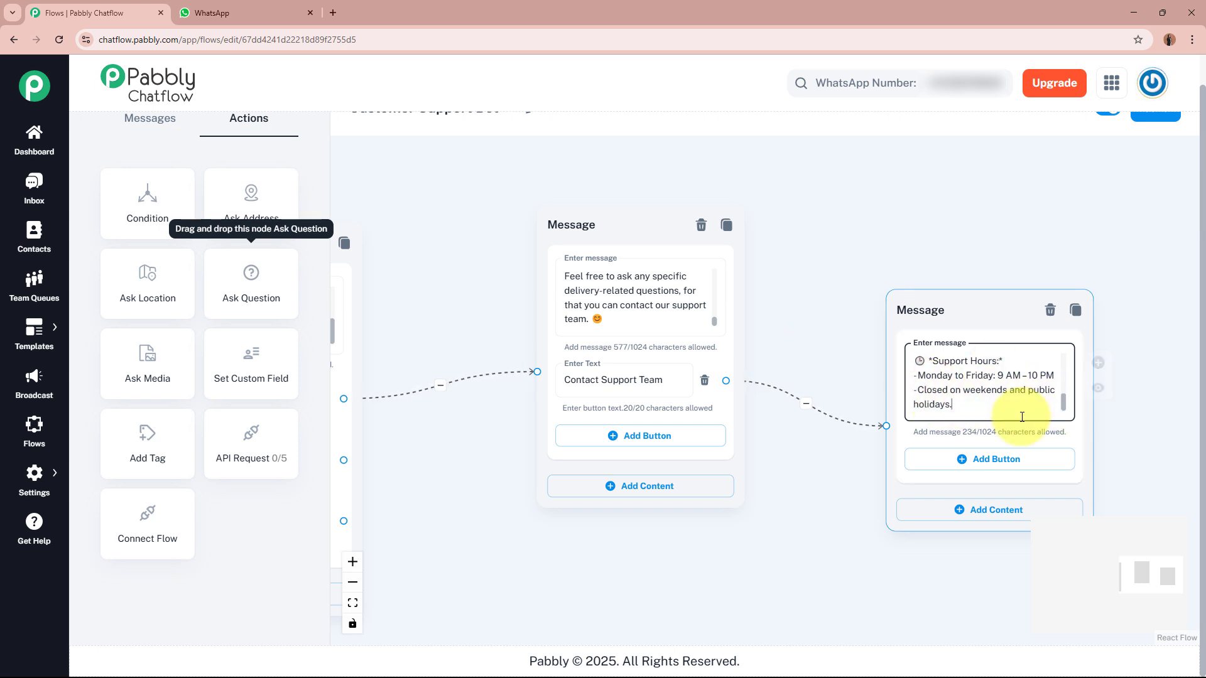
{"action": "left_click_drag", "start_coordinate": [989, 315], "coordinate": [1015, 277]}
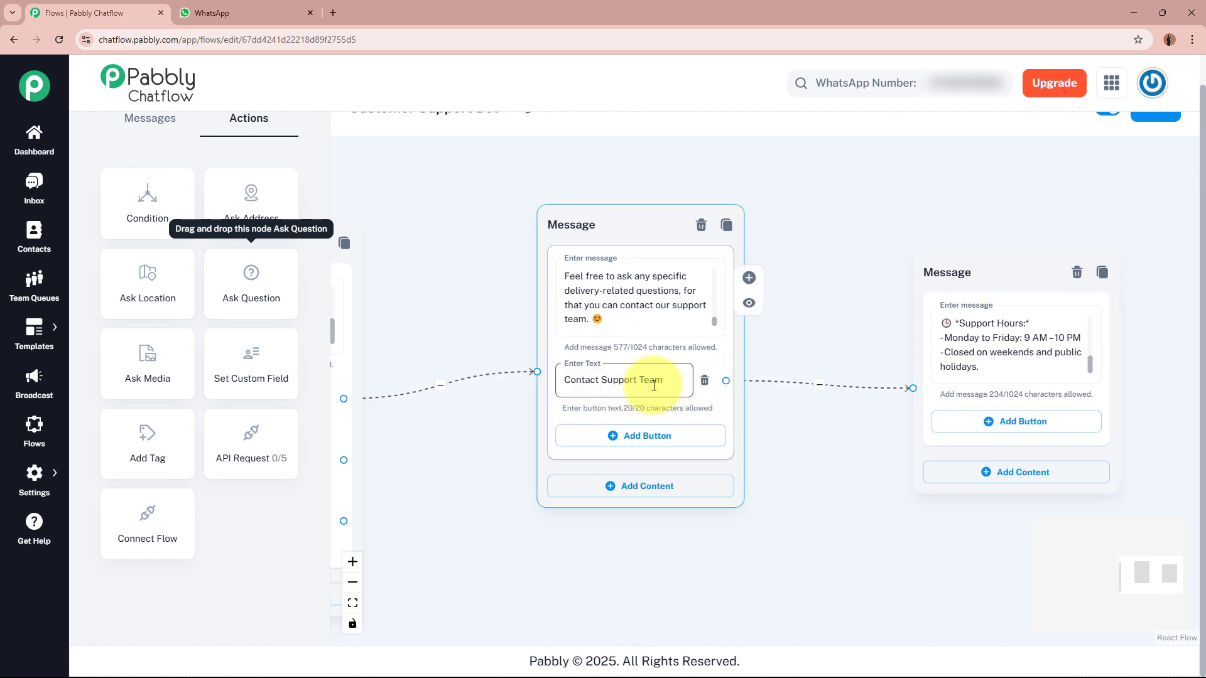
{"action": "left_click_drag", "start_coordinate": [563, 511], "coordinate": [751, 395]}
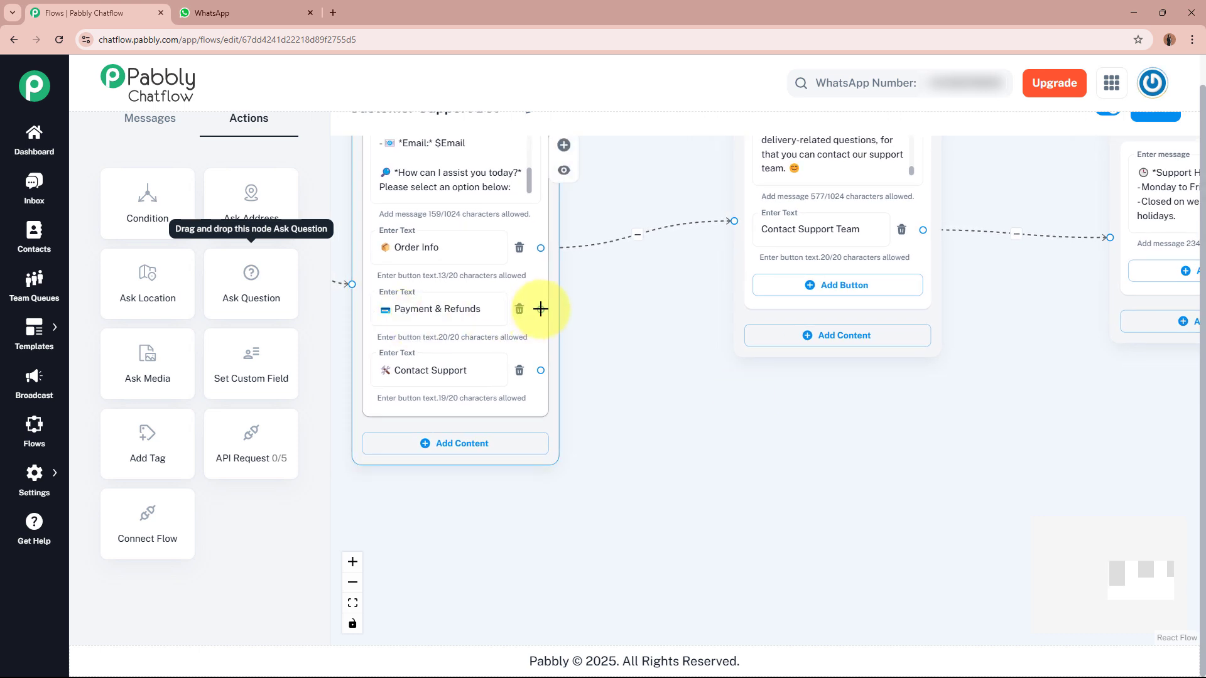
Step: Connect Payment & Refunds to a new Text + Button message containing the payment and refund information
{"action": "left_click_drag", "start_coordinate": [541, 309], "coordinate": [847, 416]}
{"action": "left_click", "coordinate": [725, 484]}
{"action": "left_click", "coordinate": [821, 477]}
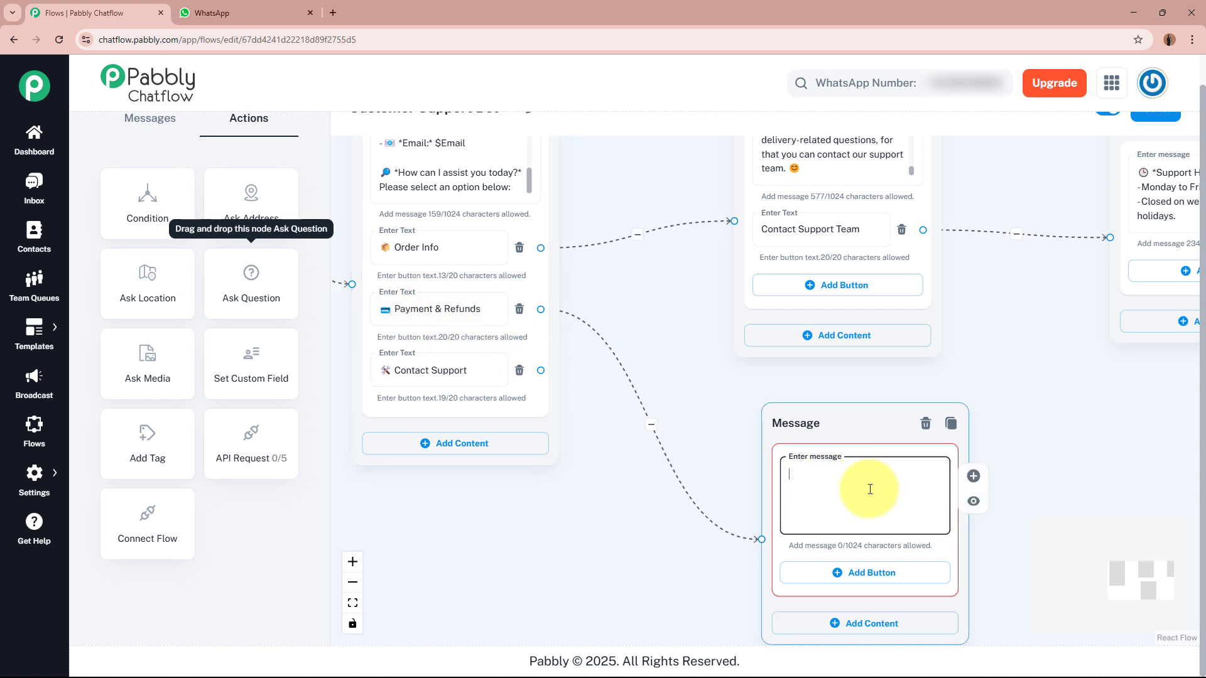
{"action": "key", "text": "ctrl+v"}
Step: Scroll through the payment and refund message text and center it on the canvas
{"action": "scroll", "coordinate": [940, 520], "scroll_direction": "up", "scroll_amount": 10}
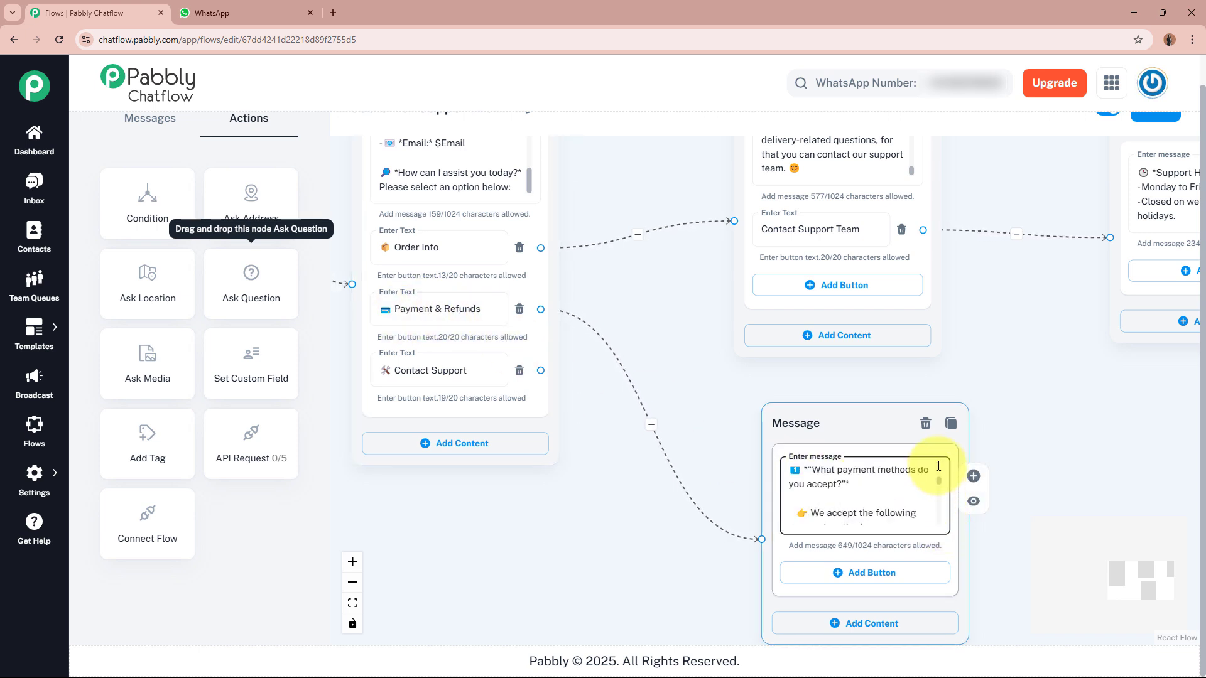
{"action": "scroll", "coordinate": [936, 481], "scroll_direction": "down", "scroll_amount": 3}
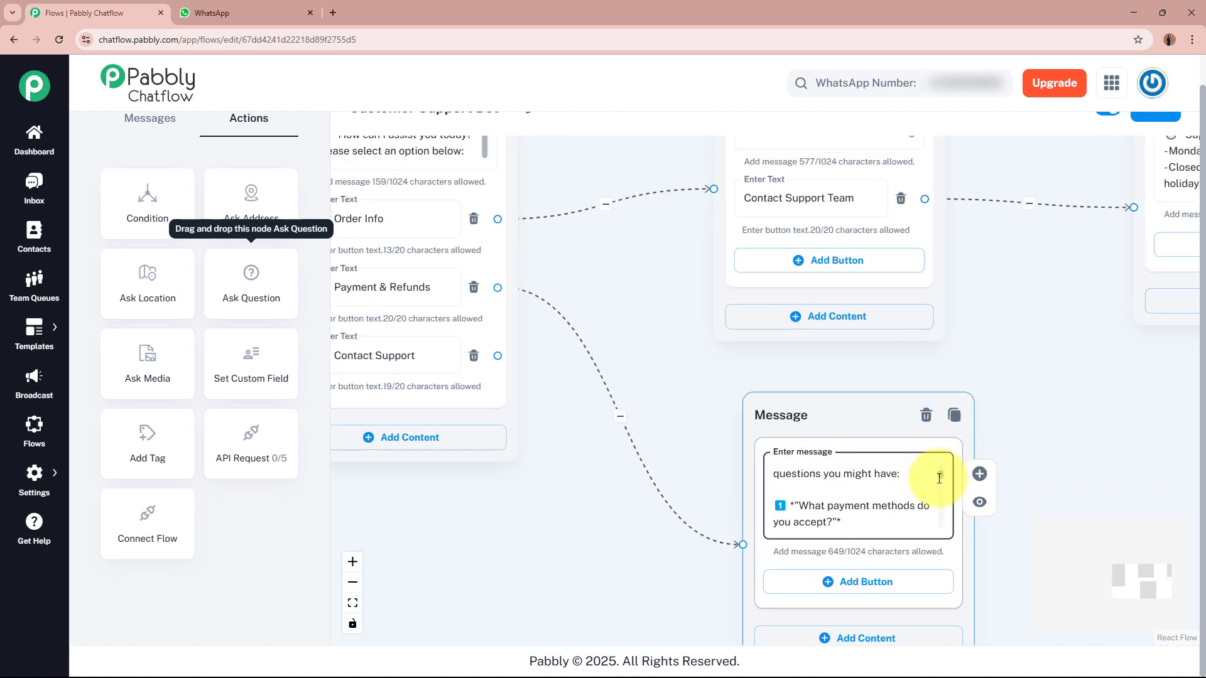
{"action": "scroll", "coordinate": [939, 475], "scroll_direction": "up", "scroll_amount": 1}
{"action": "scroll", "coordinate": [938, 481], "scroll_direction": "down", "scroll_amount": 3}
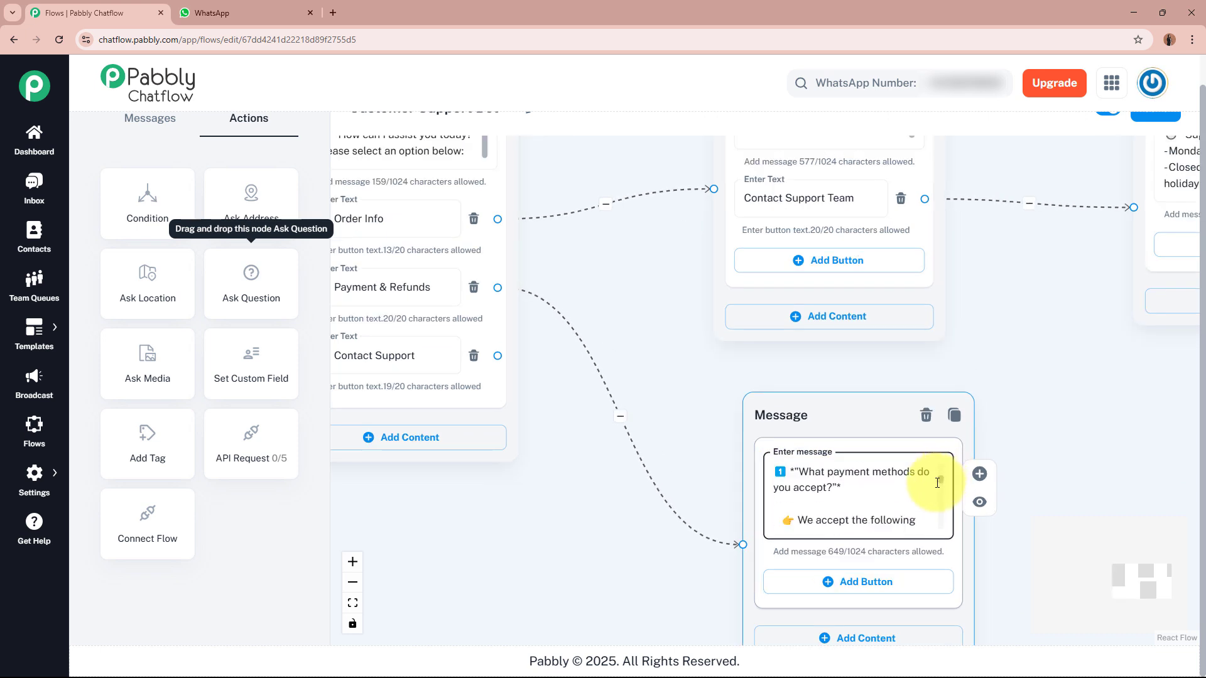
{"action": "scroll", "coordinate": [937, 483], "scroll_direction": "down", "scroll_amount": 1}
{"action": "scroll", "coordinate": [937, 487], "scroll_direction": "down", "scroll_amount": 4}
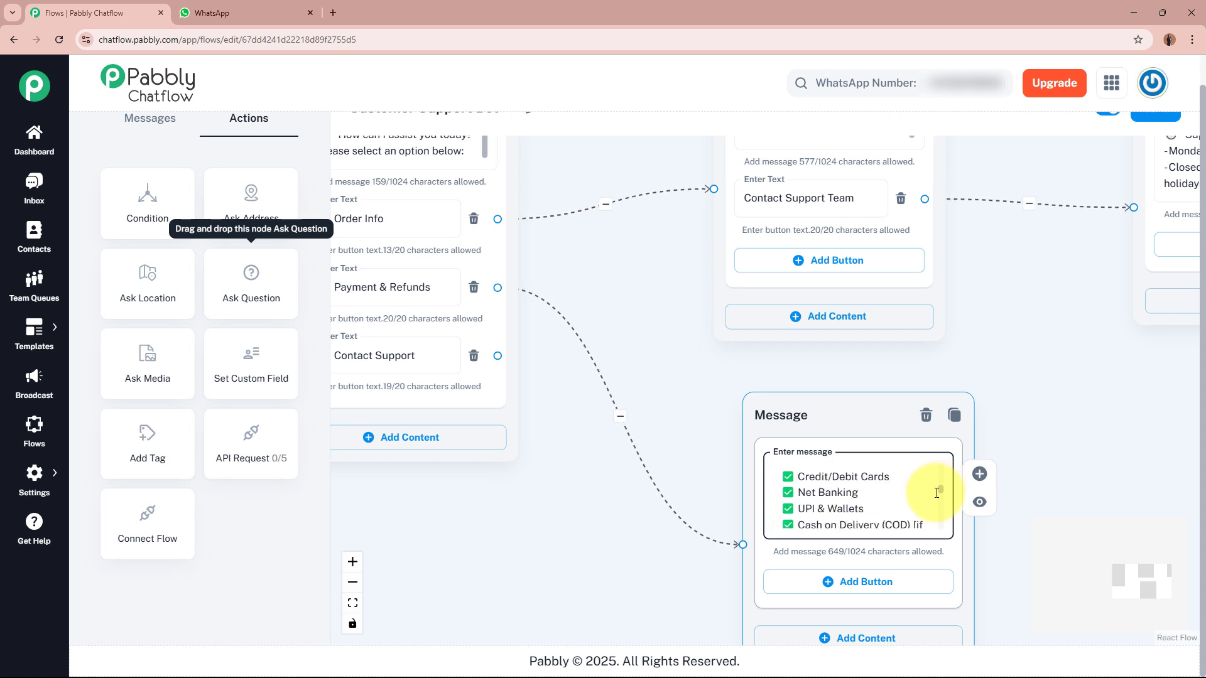
{"action": "scroll", "coordinate": [936, 494], "scroll_direction": "down", "scroll_amount": 1}
{"action": "scroll", "coordinate": [936, 497], "scroll_direction": "down", "scroll_amount": 2}
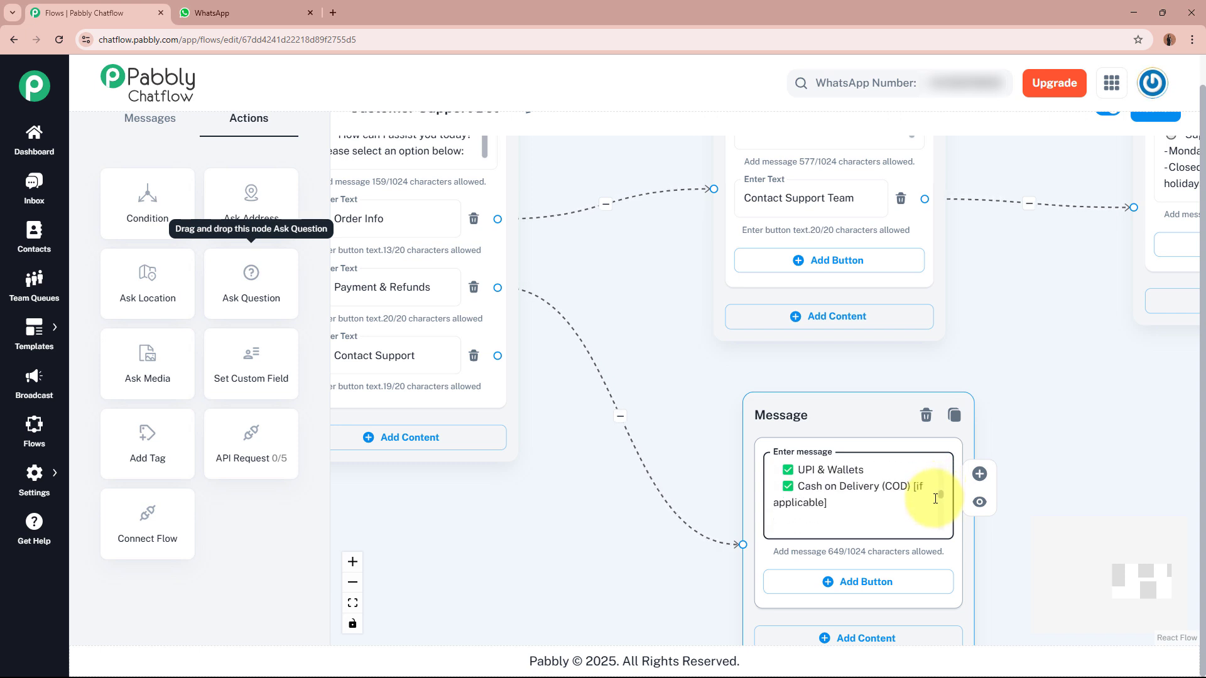
{"action": "scroll", "coordinate": [936, 499], "scroll_direction": "down", "scroll_amount": 1}
{"action": "scroll", "coordinate": [935, 500], "scroll_direction": "down", "scroll_amount": 1}
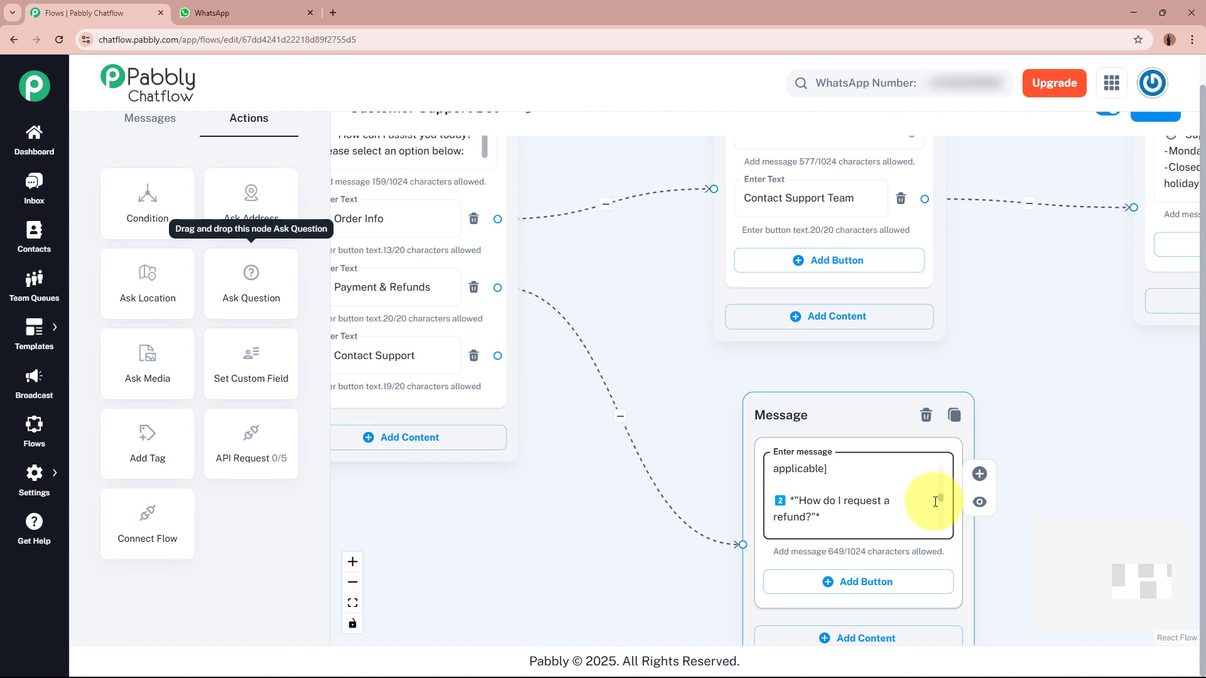
{"action": "scroll", "coordinate": [936, 501], "scroll_direction": "down", "scroll_amount": 3}
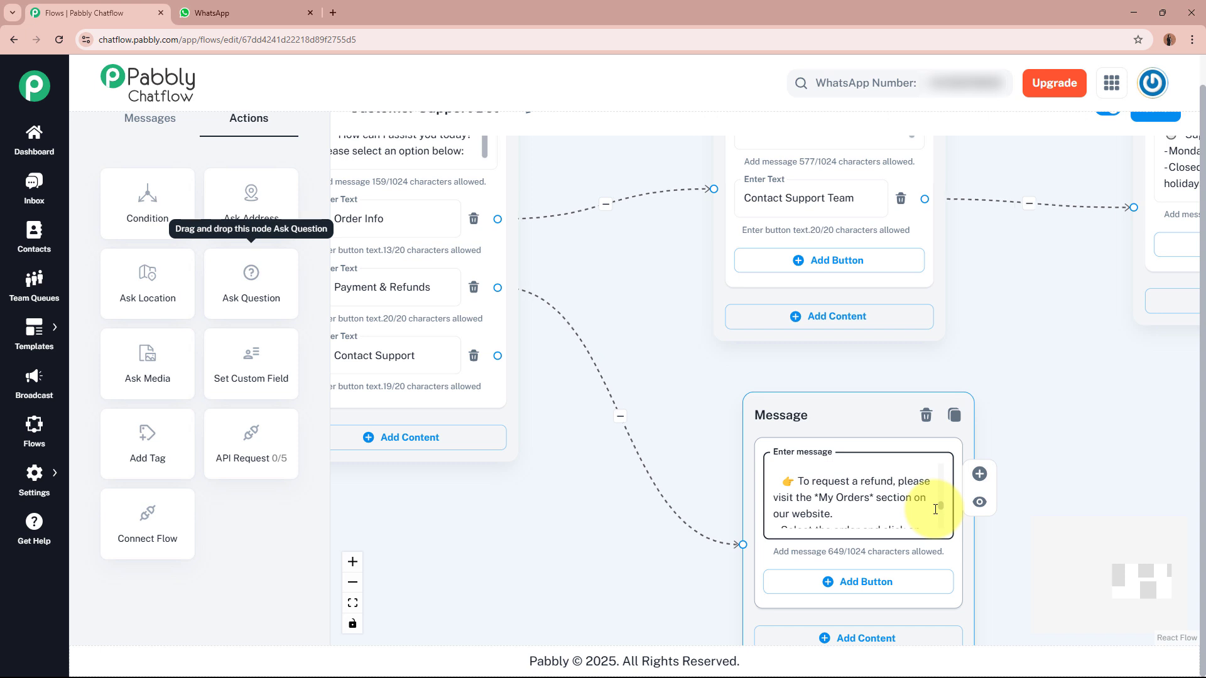
{"action": "scroll", "coordinate": [936, 509], "scroll_direction": "down", "scroll_amount": 3}
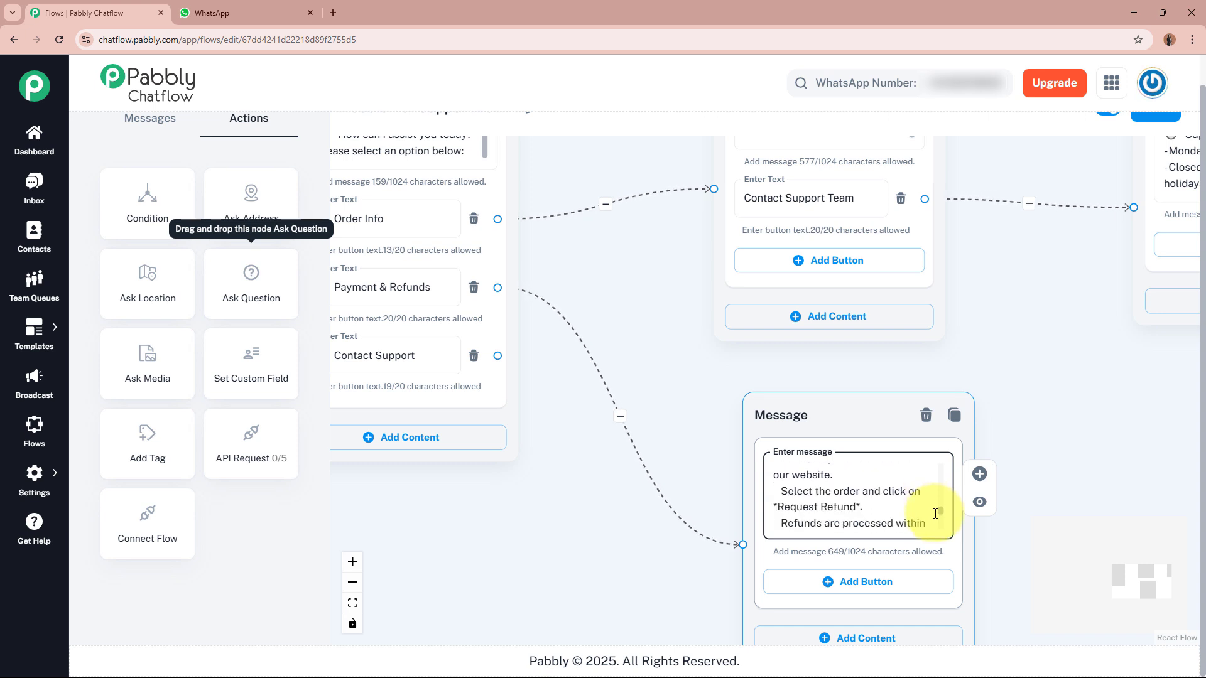
{"action": "scroll", "coordinate": [935, 513], "scroll_direction": "down", "scroll_amount": 1}
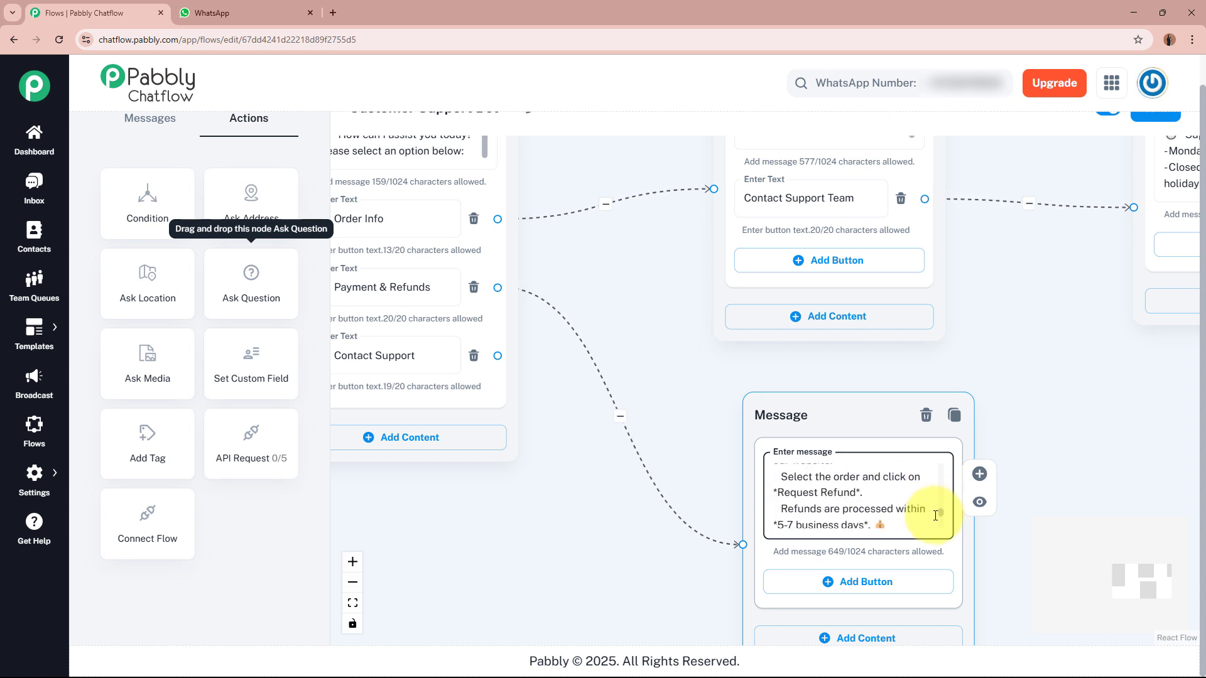
{"action": "scroll", "coordinate": [935, 516], "scroll_direction": "down", "scroll_amount": 1}
{"action": "scroll", "coordinate": [935, 517], "scroll_direction": "down", "scroll_amount": 2}
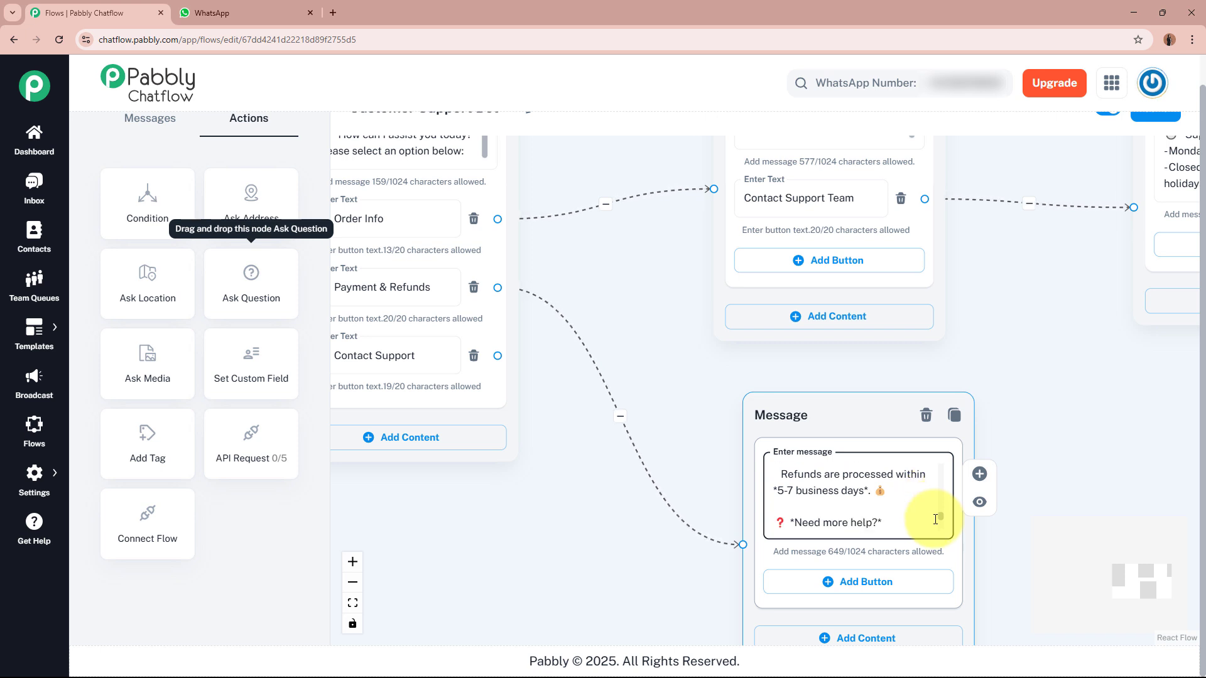
{"action": "scroll", "coordinate": [935, 520], "scroll_direction": "down", "scroll_amount": 4}
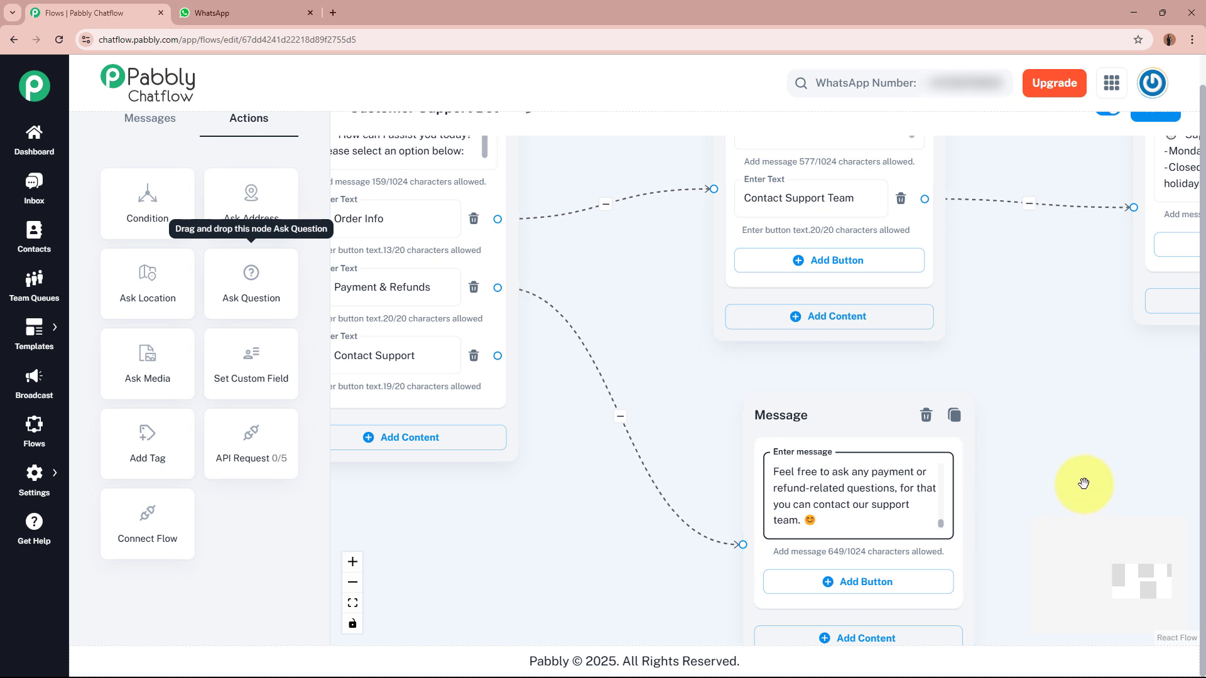
{"action": "left_click_drag", "start_coordinate": [1083, 484], "coordinate": [842, 485]}
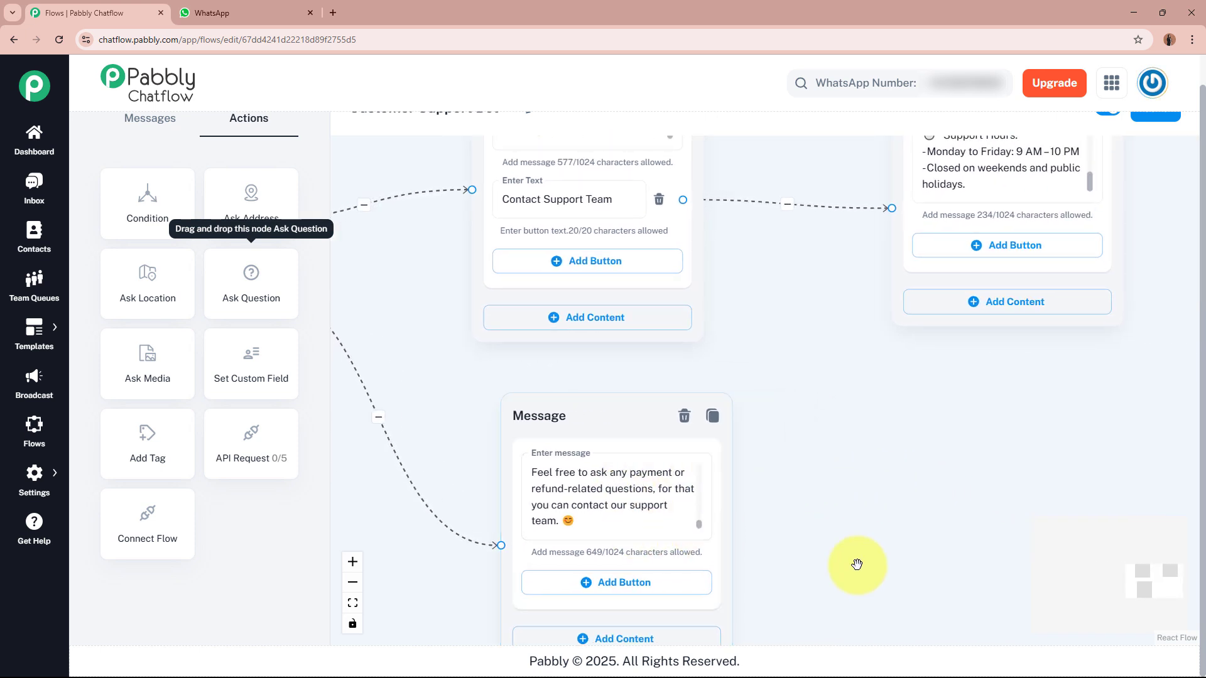
{"action": "scroll", "coordinate": [785, 528], "scroll_direction": "down", "scroll_amount": 2}
Step: Add a 'Contact Support Team' button to the payment message
{"action": "left_click", "coordinate": [694, 499]}
{"action": "left_click", "coordinate": [624, 502]}
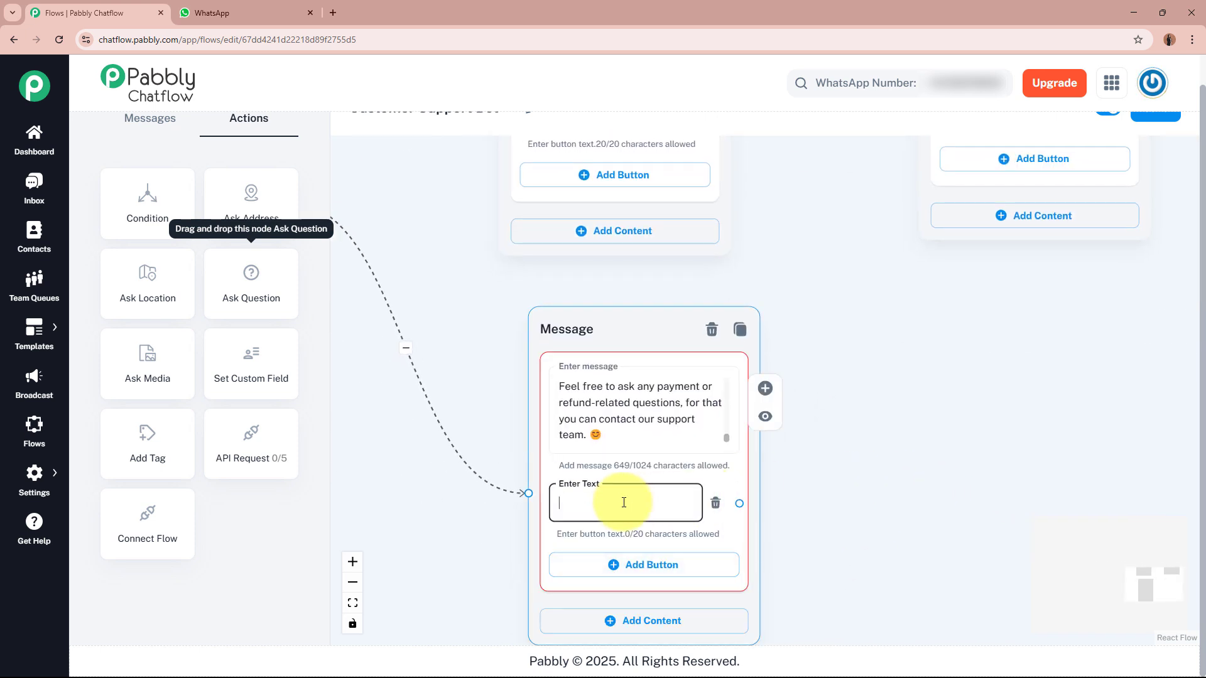
{"action": "type", "text": "Con"}
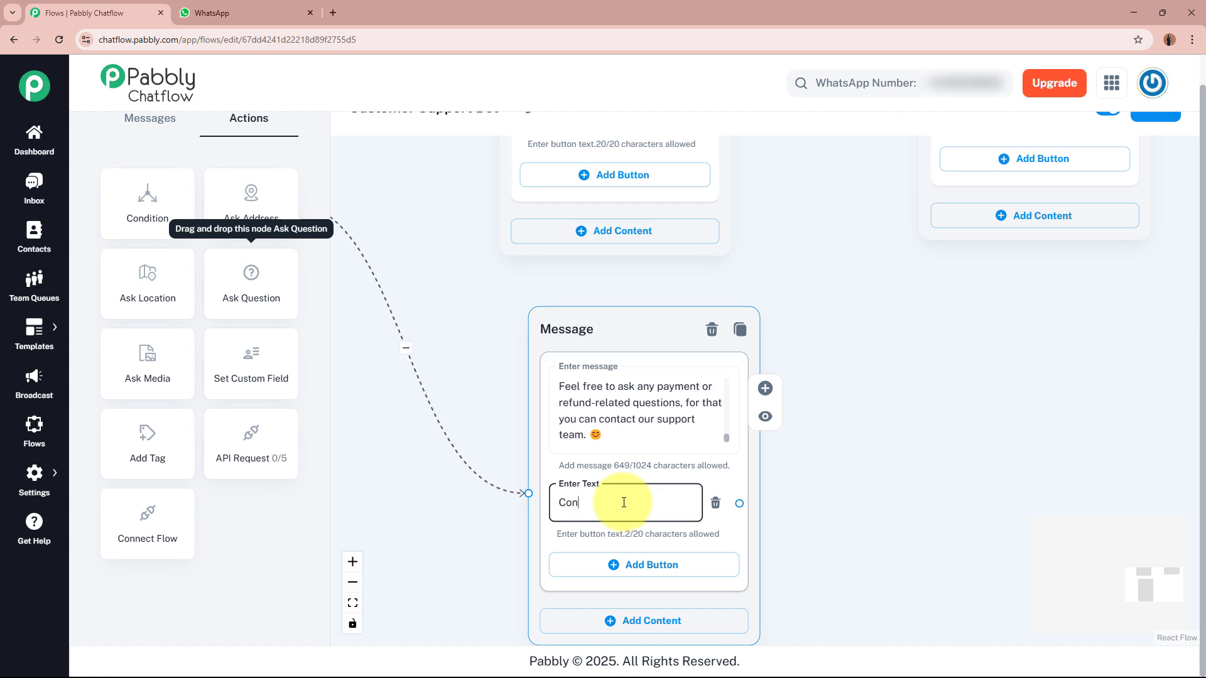
{"action": "type", "text": "tact Support Team"}
{"action": "left_click", "coordinate": [910, 487]}
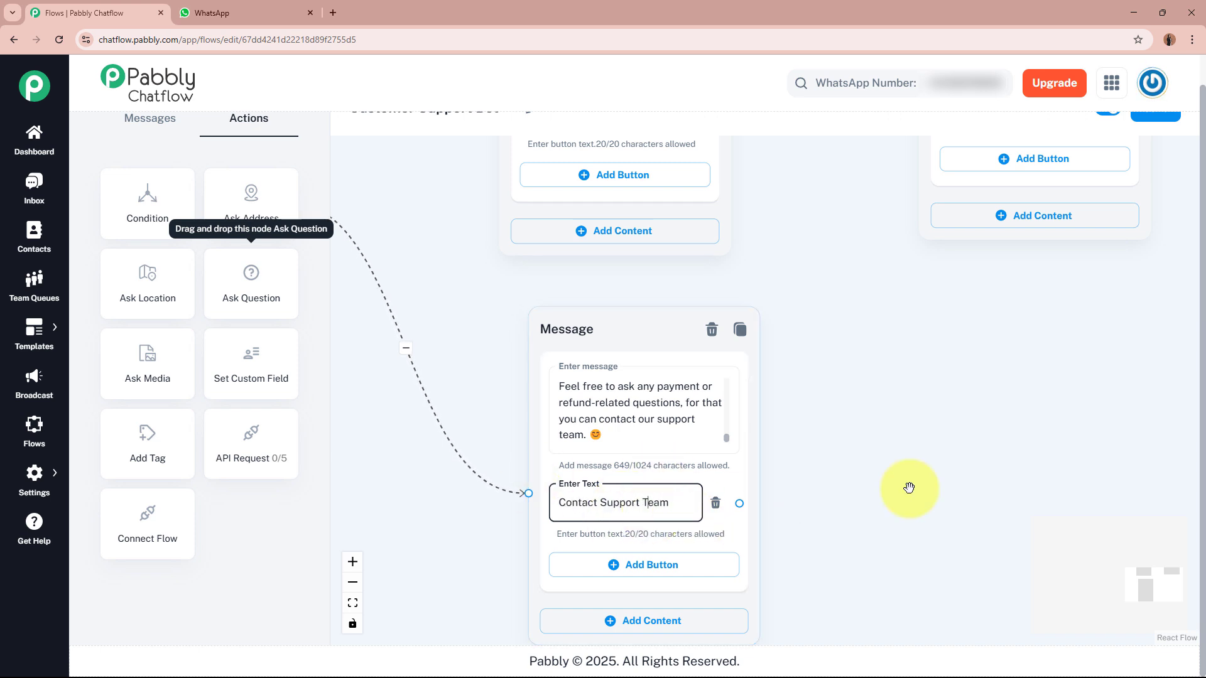
Step: Link the payment message's Contact Support Team button to the existing Support Hours message
{"action": "scroll", "coordinate": [814, 484], "scroll_direction": "up", "scroll_amount": 3}
{"action": "scroll", "coordinate": [814, 485], "scroll_direction": "right", "scroll_amount": 3}
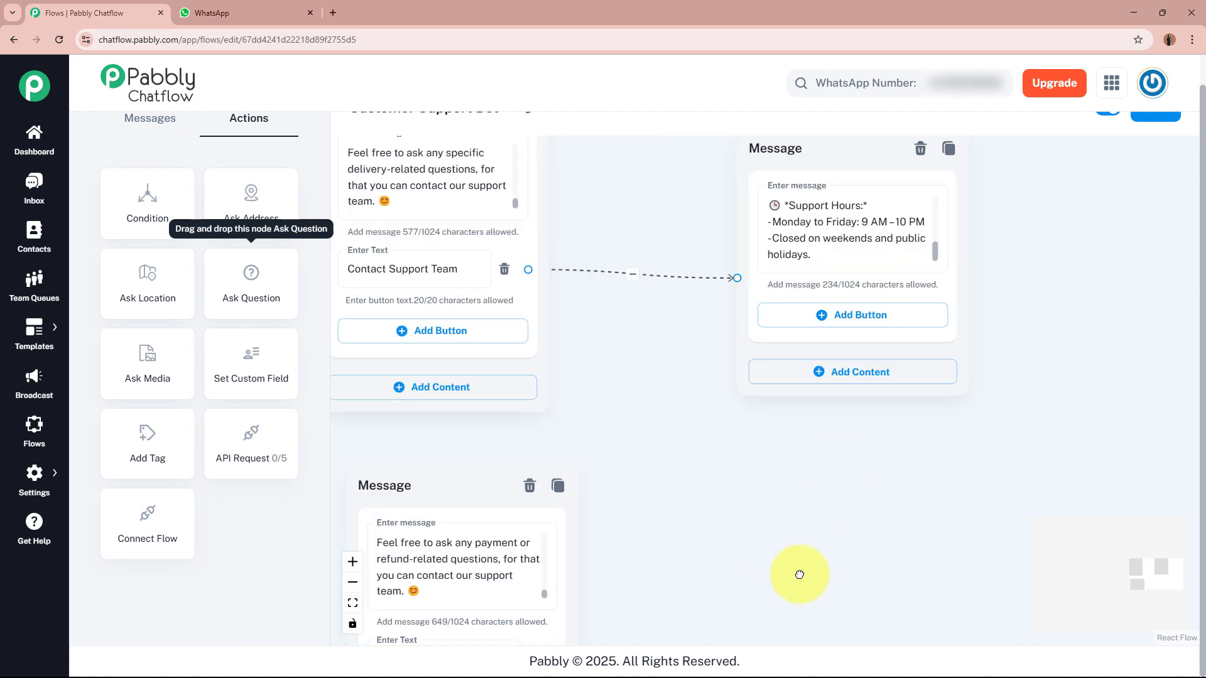
{"action": "left_click_drag", "start_coordinate": [837, 197], "coordinate": [904, 370]}
{"action": "left_click_drag", "start_coordinate": [686, 309], "coordinate": [703, 189]}
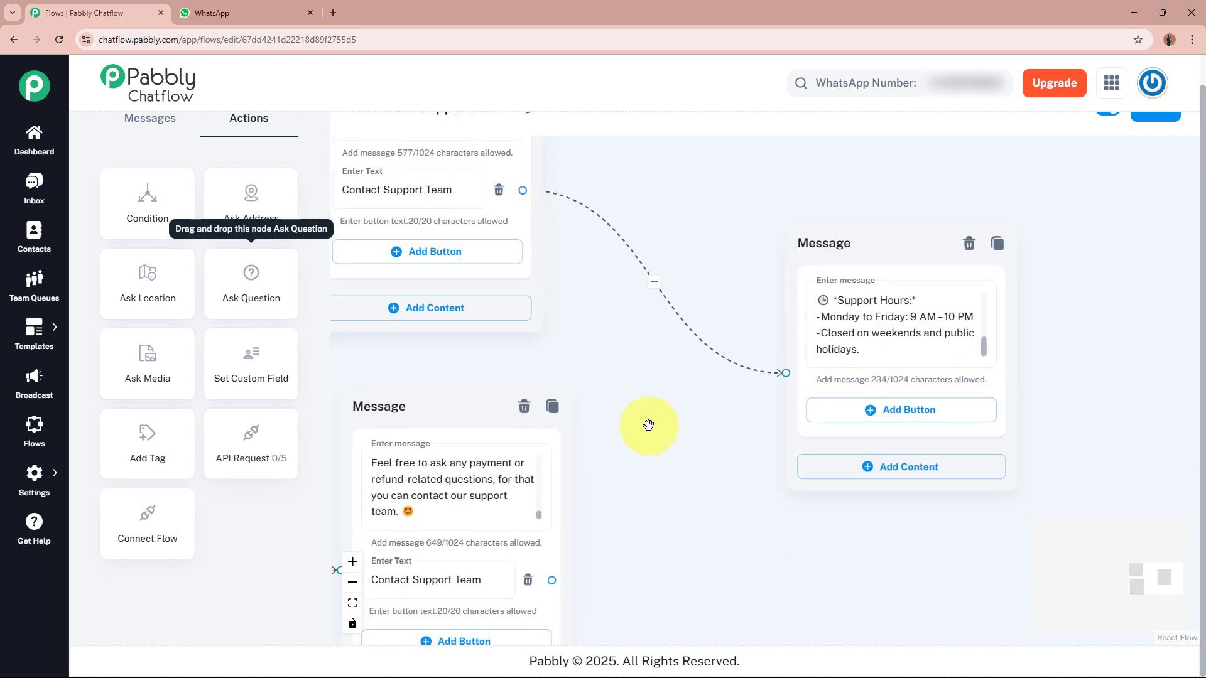
{"action": "mouse_move", "coordinate": [551, 580]}
{"action": "left_mouse_down"}
{"action": "mouse_move", "coordinate": [549, 657]}
{"action": "mouse_move", "coordinate": [665, 489]}
{"action": "mouse_move", "coordinate": [786, 374]}
{"action": "left_mouse_up"}
{"action": "mouse_move", "coordinate": [851, 251]}
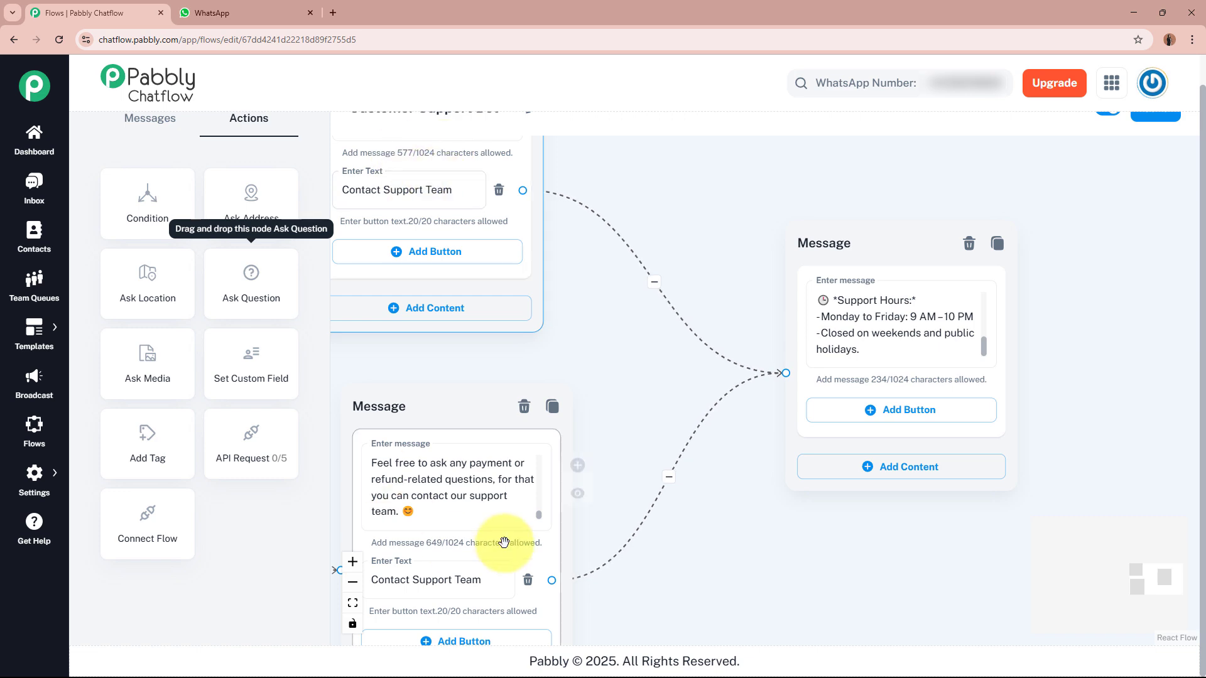
{"action": "scroll", "coordinate": [997, 463], "scroll_direction": "left", "scroll_amount": 10}
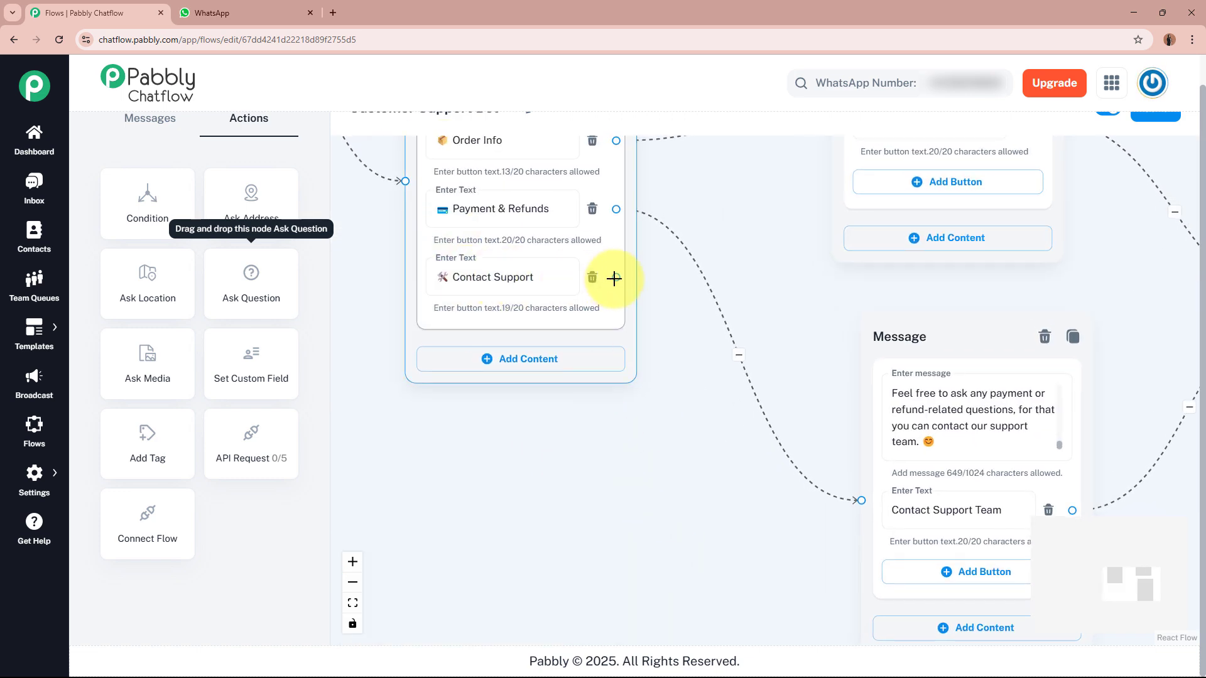
Step: Branch a Text + Button message from Contact Support holding the contact details and support hours text
{"action": "left_click_drag", "start_coordinate": [616, 278], "coordinate": [633, 581]}
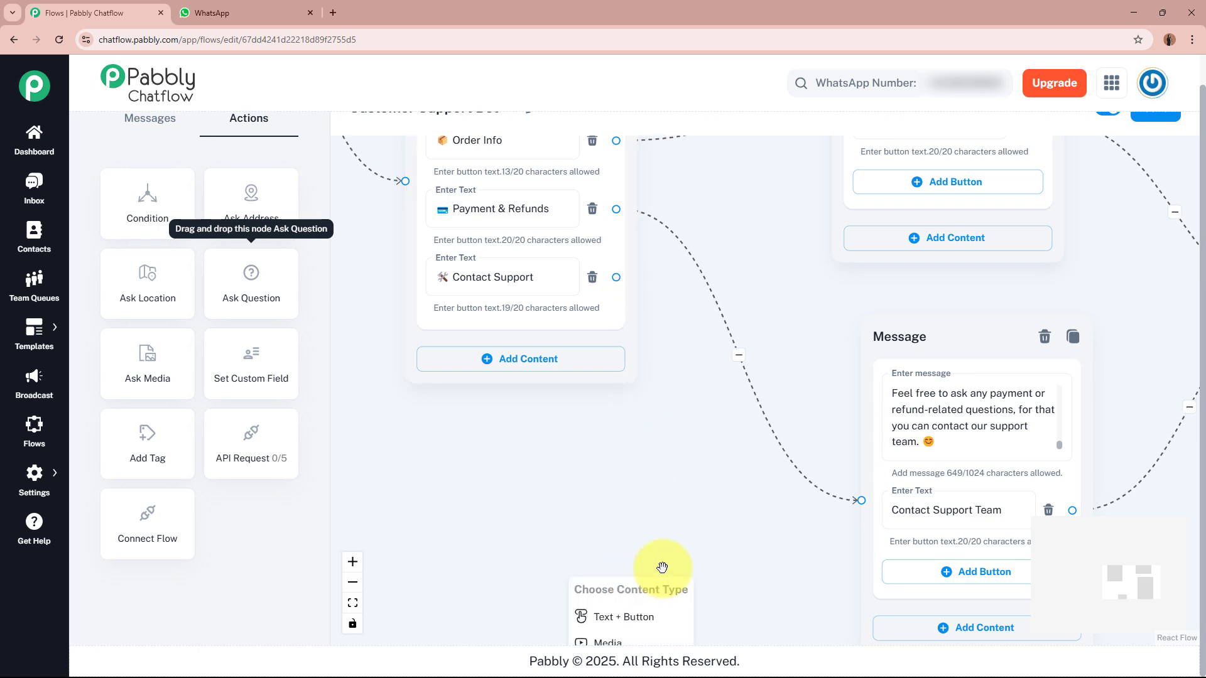
{"action": "left_click_drag", "start_coordinate": [664, 505], "coordinate": [688, 375]}
{"action": "left_click", "coordinate": [671, 488]}
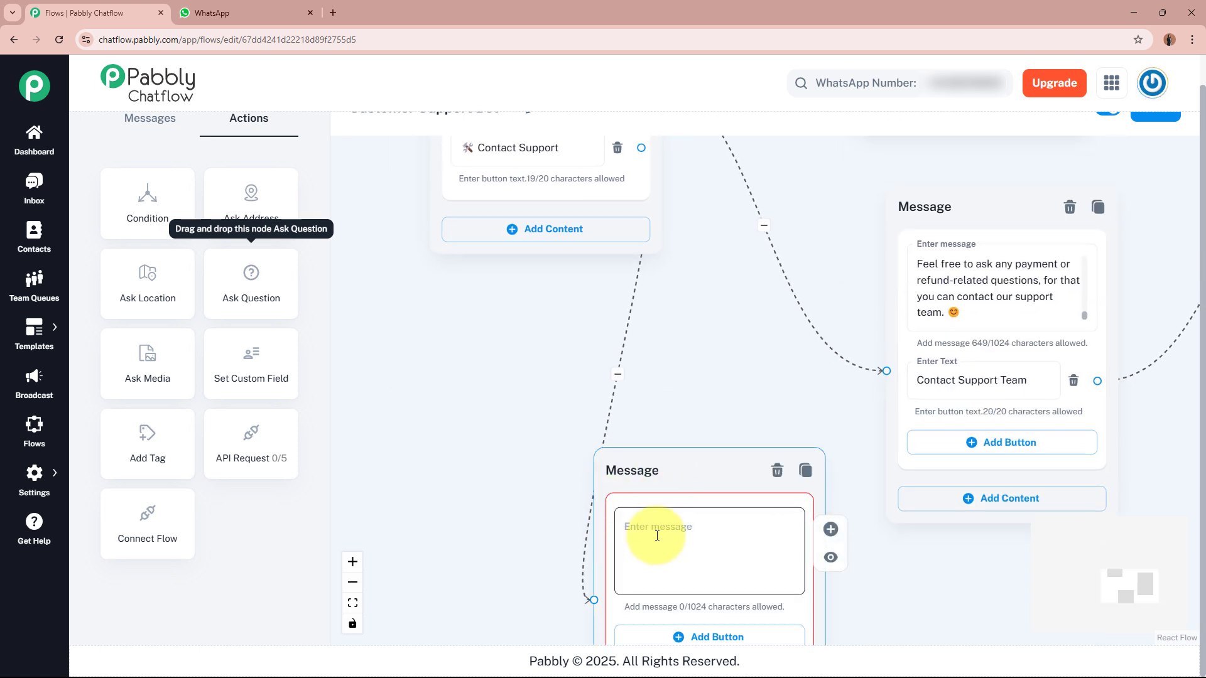
{"action": "left_click", "coordinate": [763, 391]}
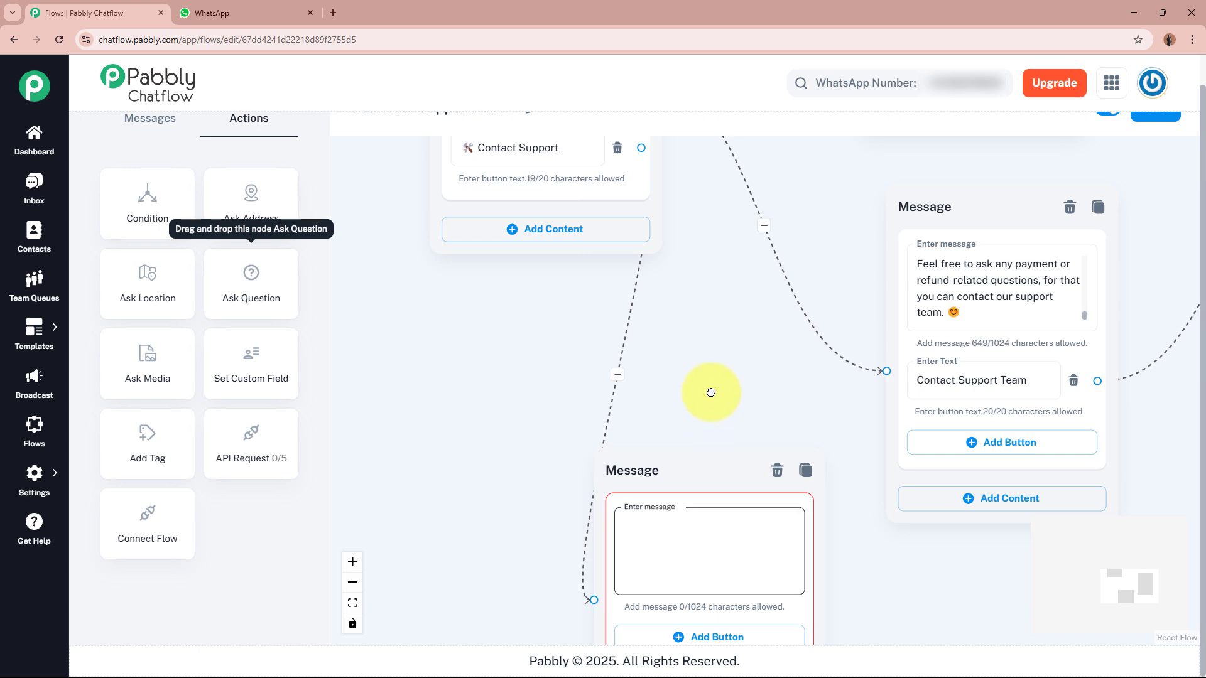
{"action": "scroll", "coordinate": [691, 384], "scroll_direction": "down", "scroll_amount": 3}
{"action": "left_click", "coordinate": [675, 377]}
{"action": "key", "text": "ctrl+v"}
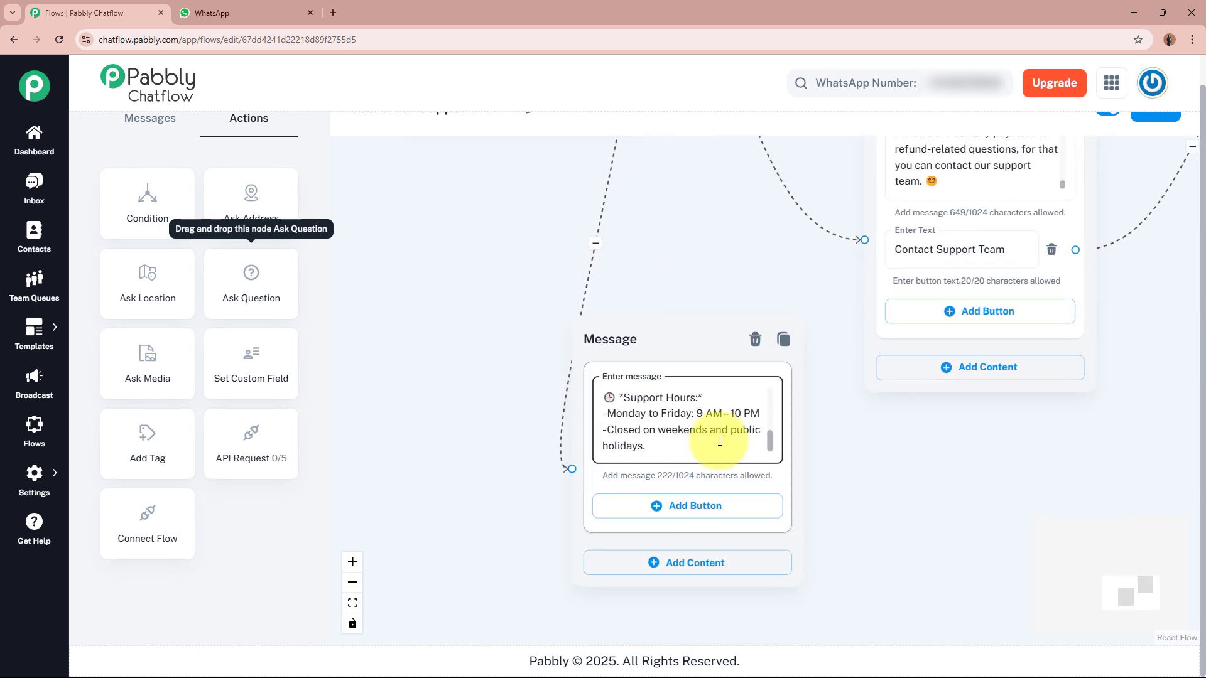
{"action": "scroll", "coordinate": [768, 441], "scroll_direction": "up", "scroll_amount": 5}
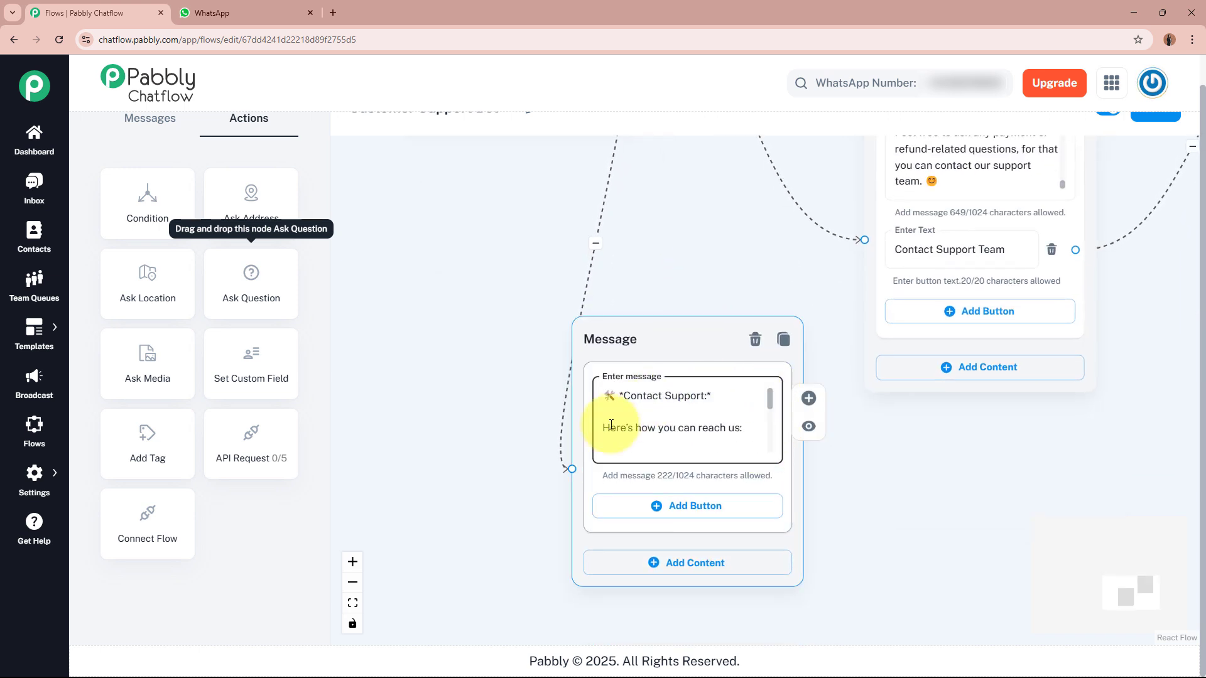
{"action": "left_click_drag", "start_coordinate": [771, 399], "coordinate": [763, 439]}
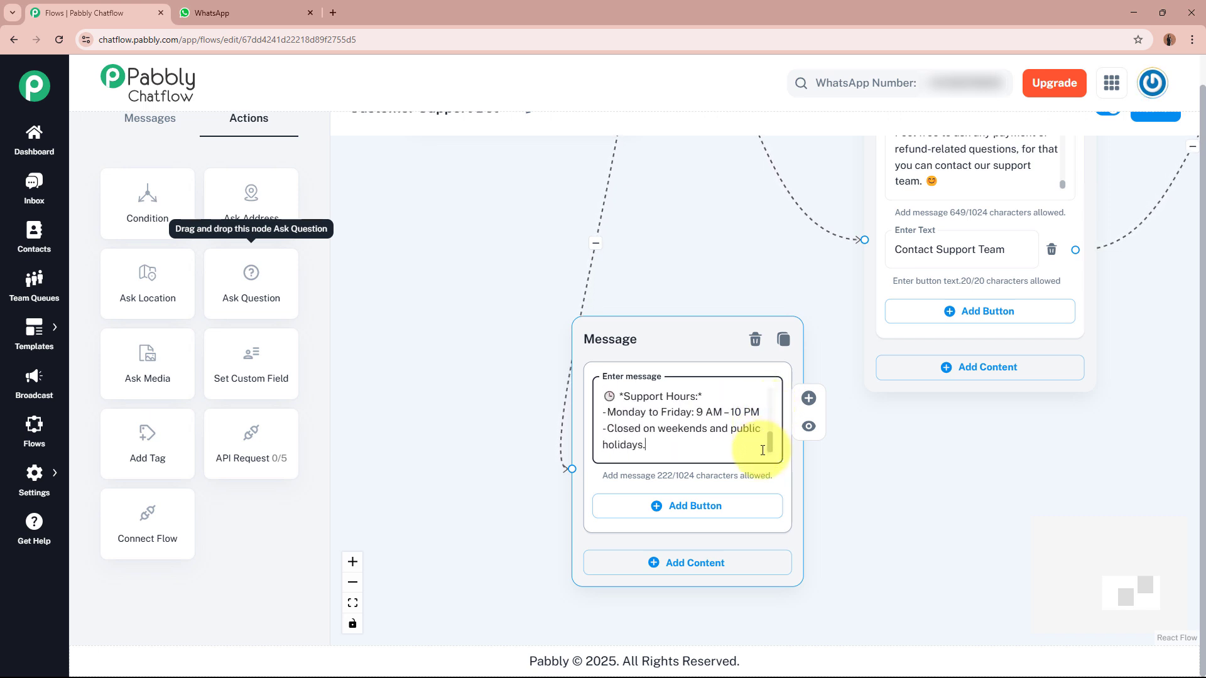
{"action": "left_click", "coordinate": [930, 491]}
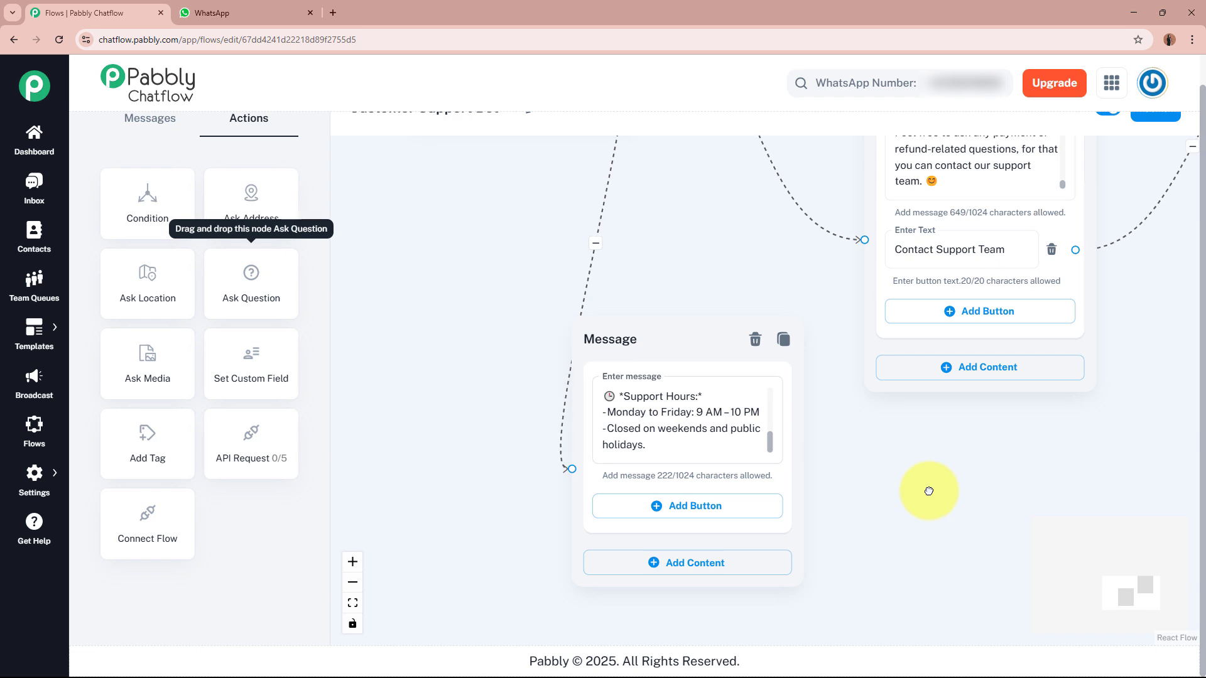
Step: Pan and zoom out to view the whole branching flow
{"action": "scroll", "coordinate": [933, 486], "scroll_direction": "down", "scroll_amount": 5}
{"action": "left_click_drag", "start_coordinate": [576, 423], "coordinate": [576, 488]}
{"action": "scroll", "coordinate": [459, 444], "scroll_direction": "down", "scroll_amount": 1}
{"action": "scroll", "coordinate": [576, 487], "scroll_direction": "up", "scroll_amount": 2}
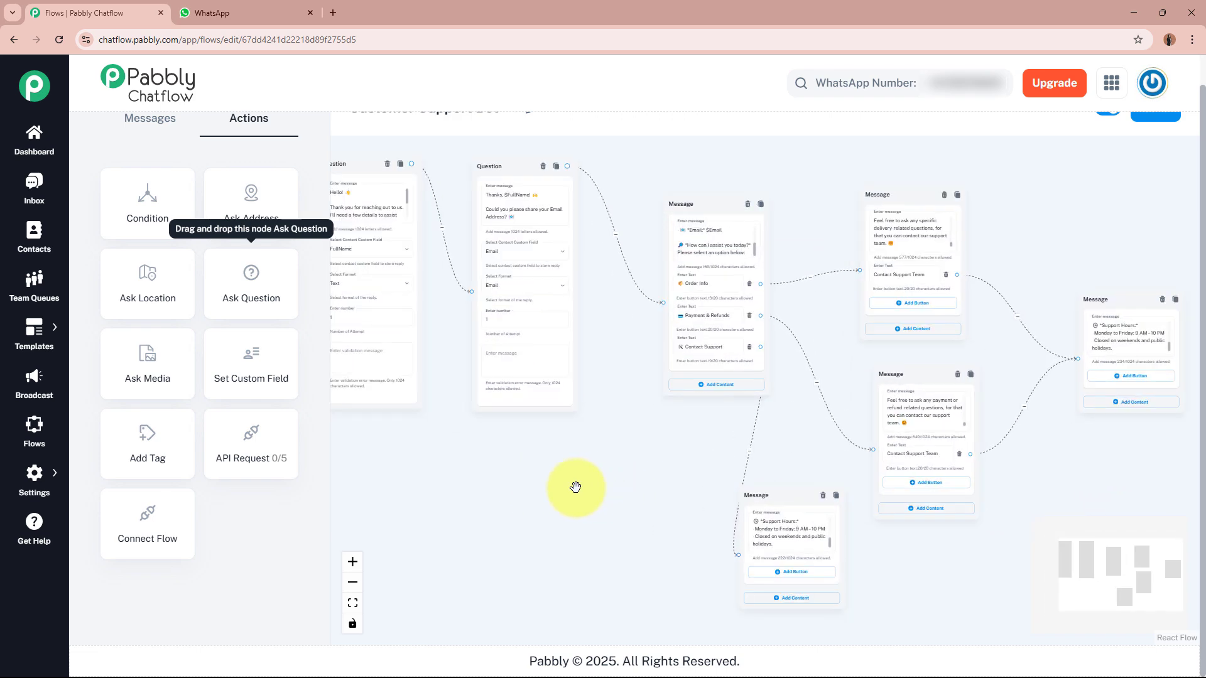
{"action": "scroll", "coordinate": [622, 471], "scroll_direction": "down", "scroll_amount": 2}
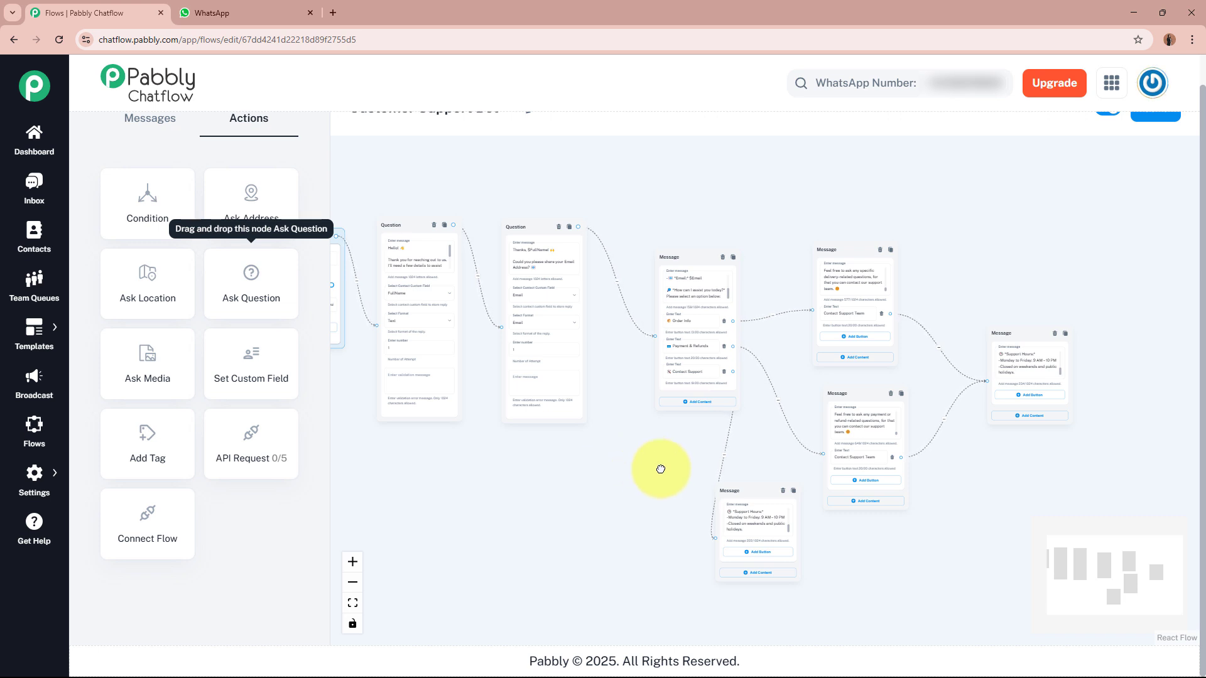
{"action": "scroll", "coordinate": [660, 469], "scroll_direction": "left", "scroll_amount": 3}
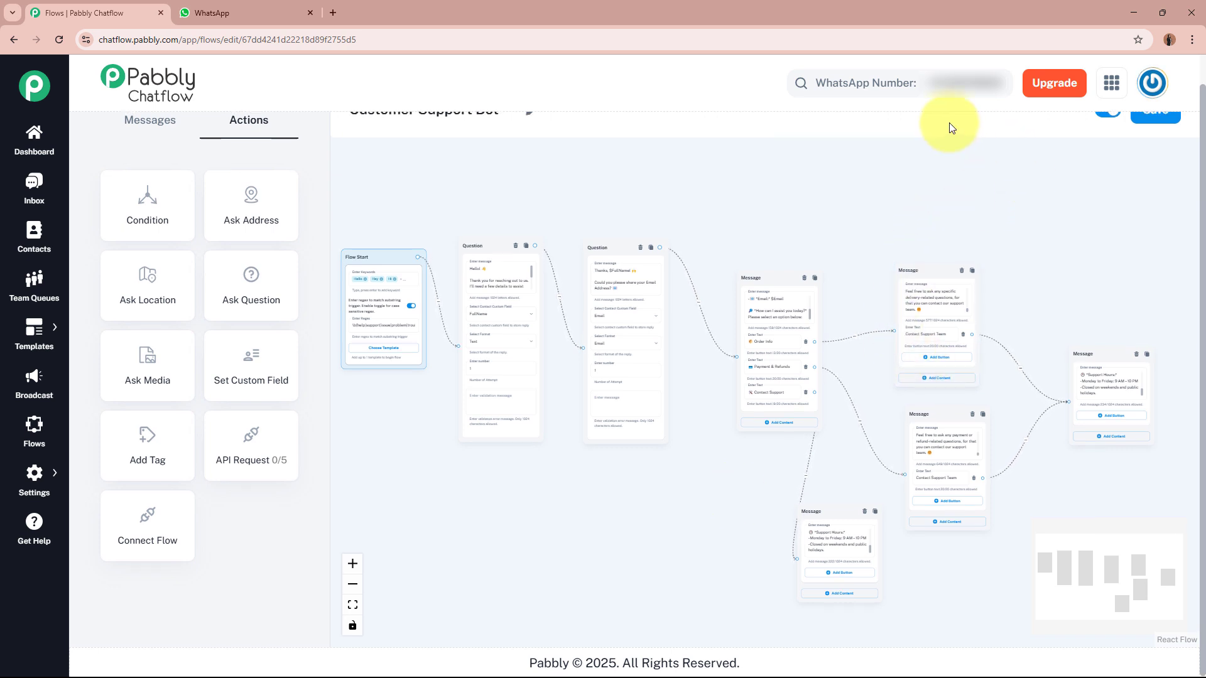
Step: Save the Customer Support Bot flow and confirm the 'Flow updated successfully' notice
{"action": "scroll", "coordinate": [948, 121], "scroll_direction": "up", "scroll_amount": 1}
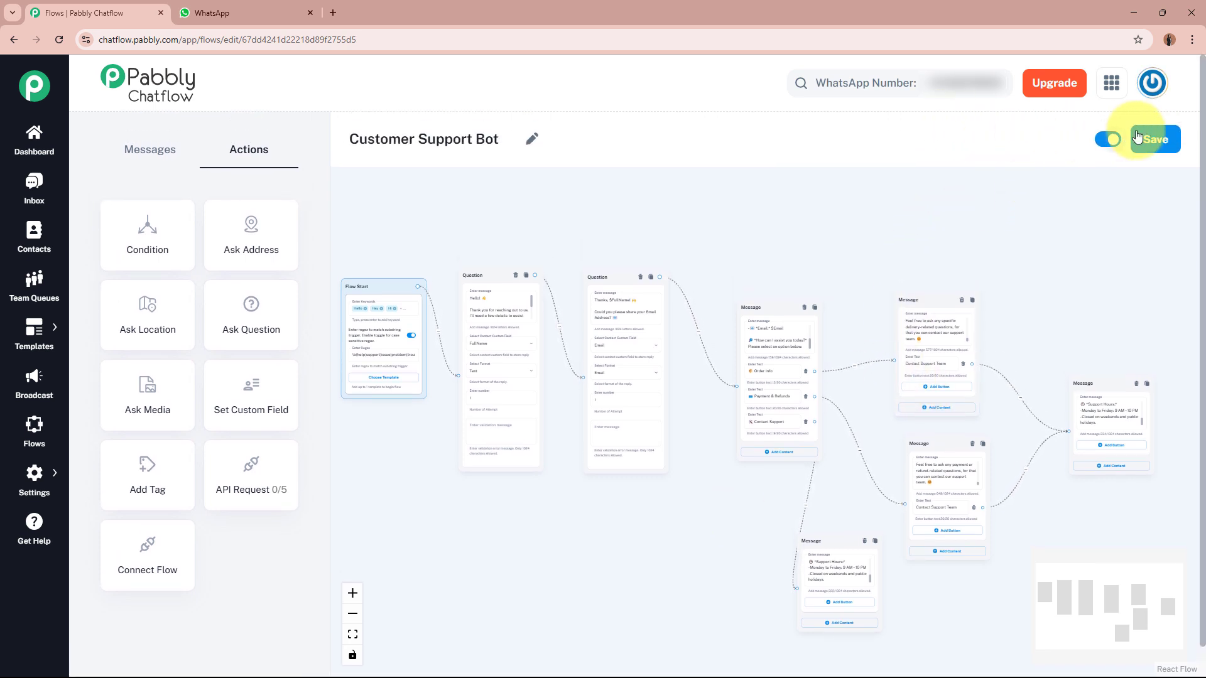
{"action": "left_click", "coordinate": [1170, 140]}
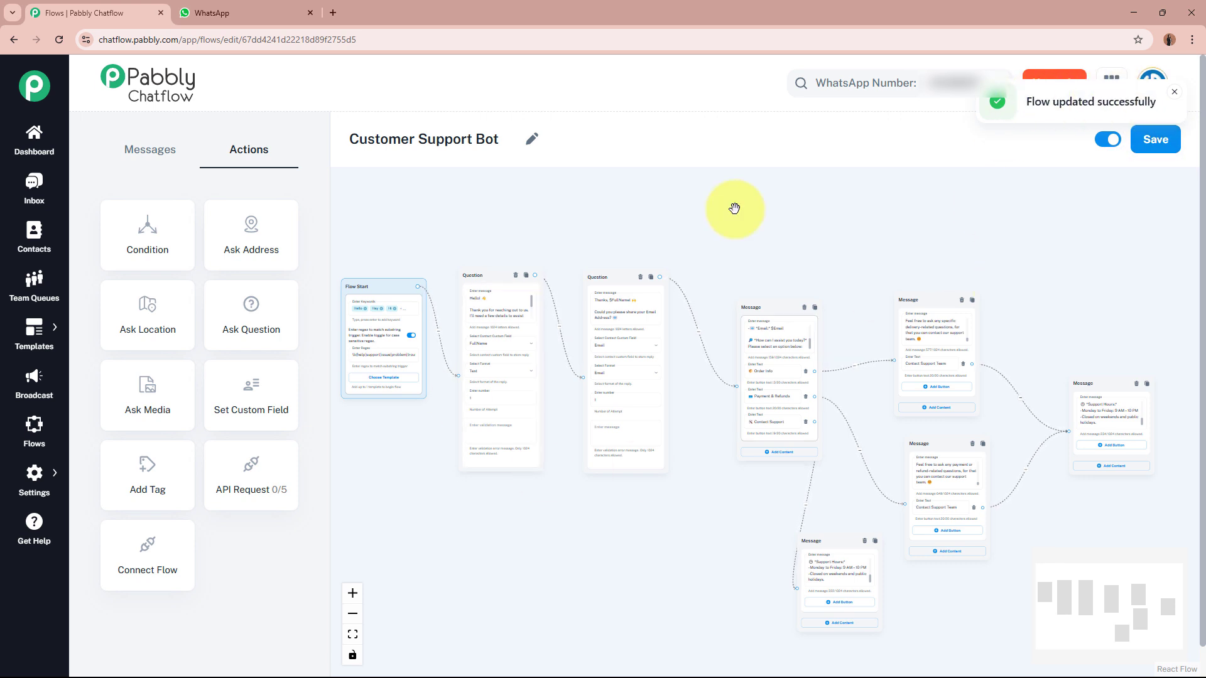
{"action": "left_click_drag", "start_coordinate": [836, 237], "coordinate": [752, 230]}
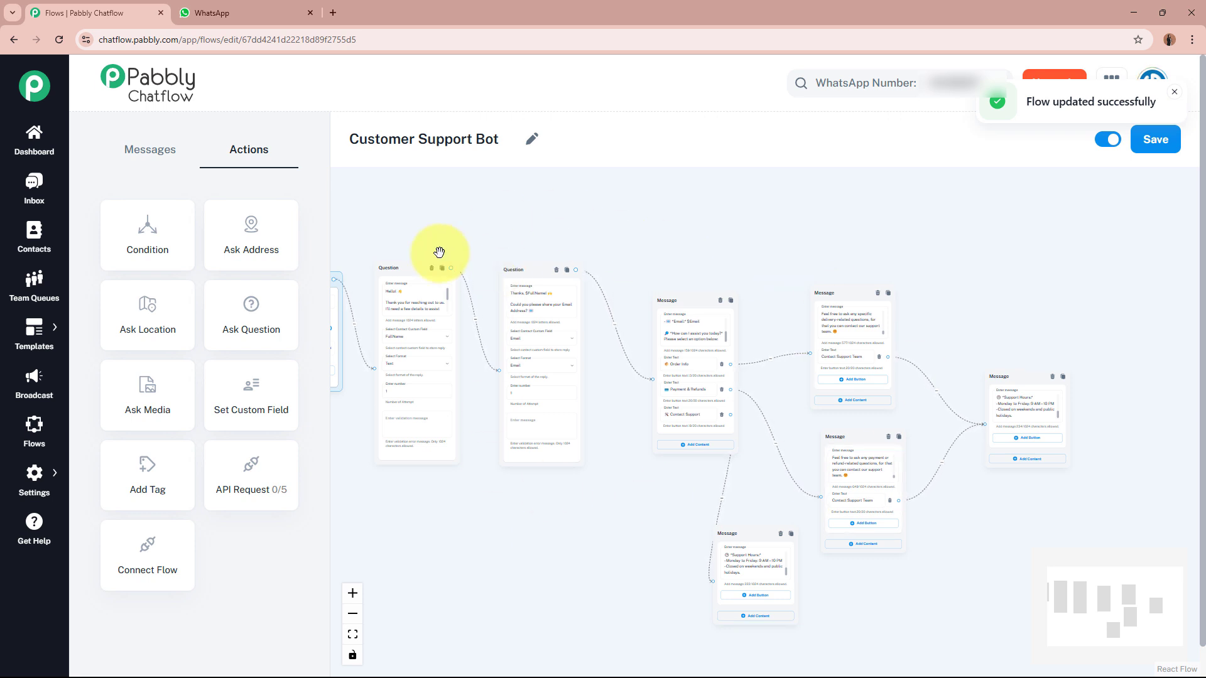
Step: In WhatsApp Web, send the bot a question about payment methods in the Pabbly ChatFlow chat
{"action": "left_click", "coordinate": [233, 7]}
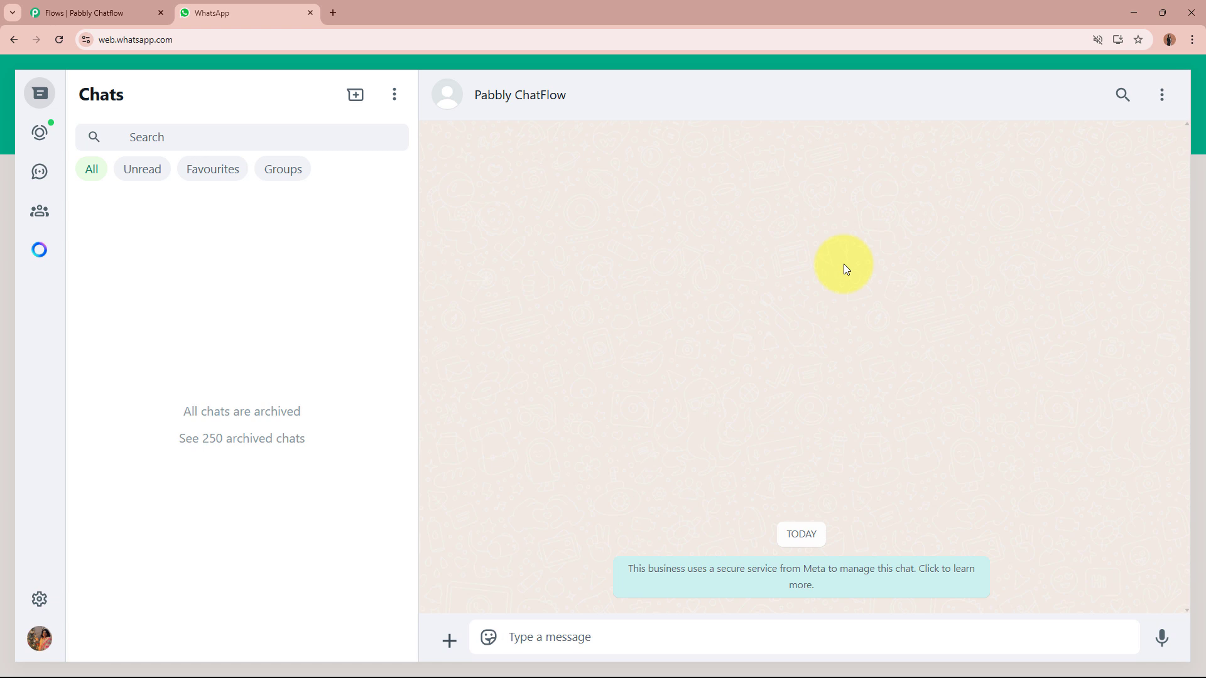
{"action": "left_click", "coordinate": [589, 640]}
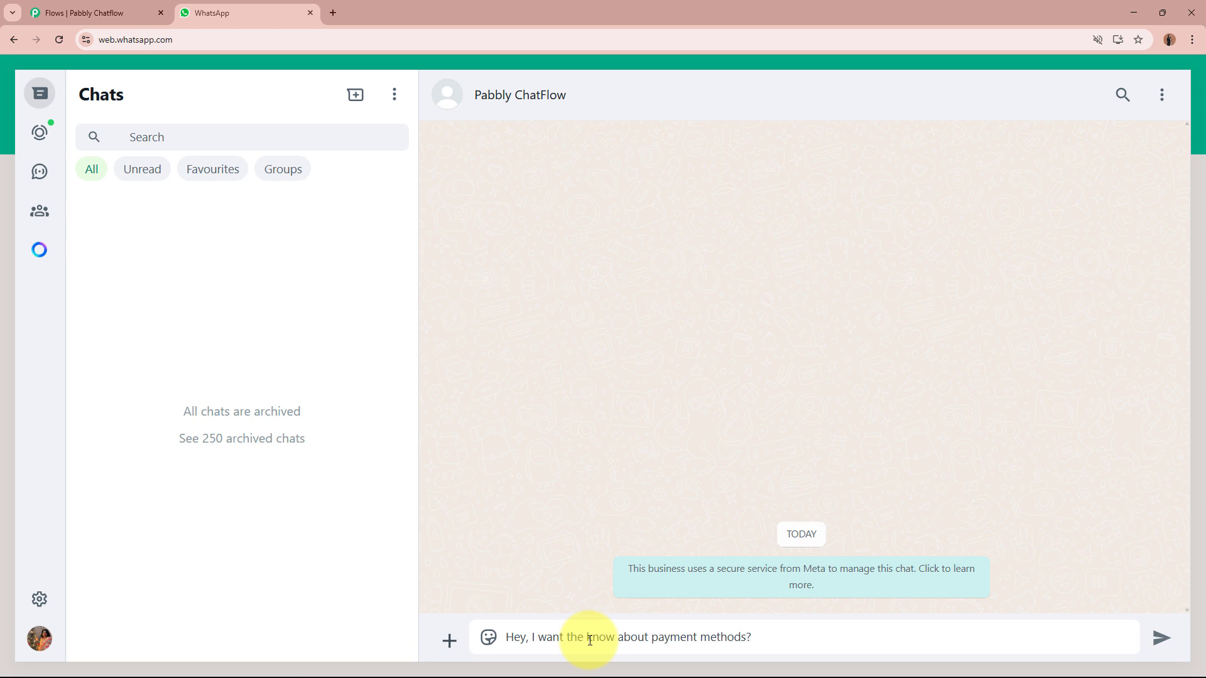
{"action": "left_click", "coordinate": [1162, 638]}
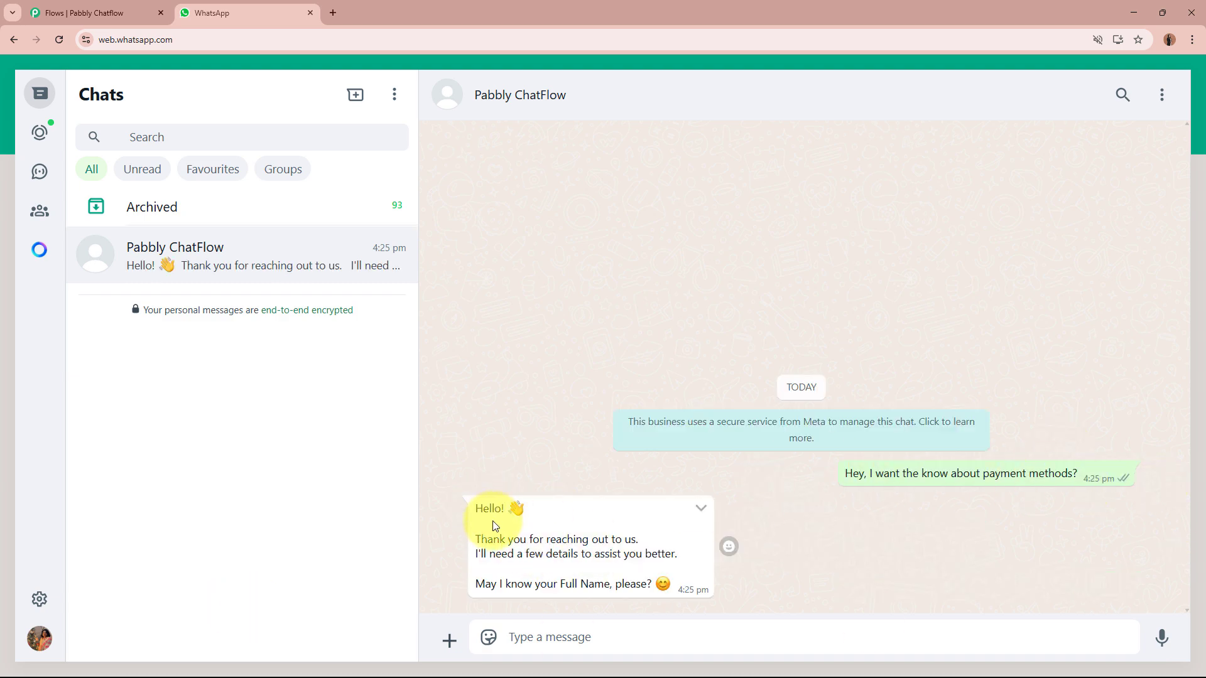
Step: Reply to the bot with a full name and an email address until it recaps them and offers options
{"action": "left_click_drag", "start_coordinate": [477, 539], "coordinate": [578, 566]}
{"action": "left_click", "coordinate": [635, 552]}
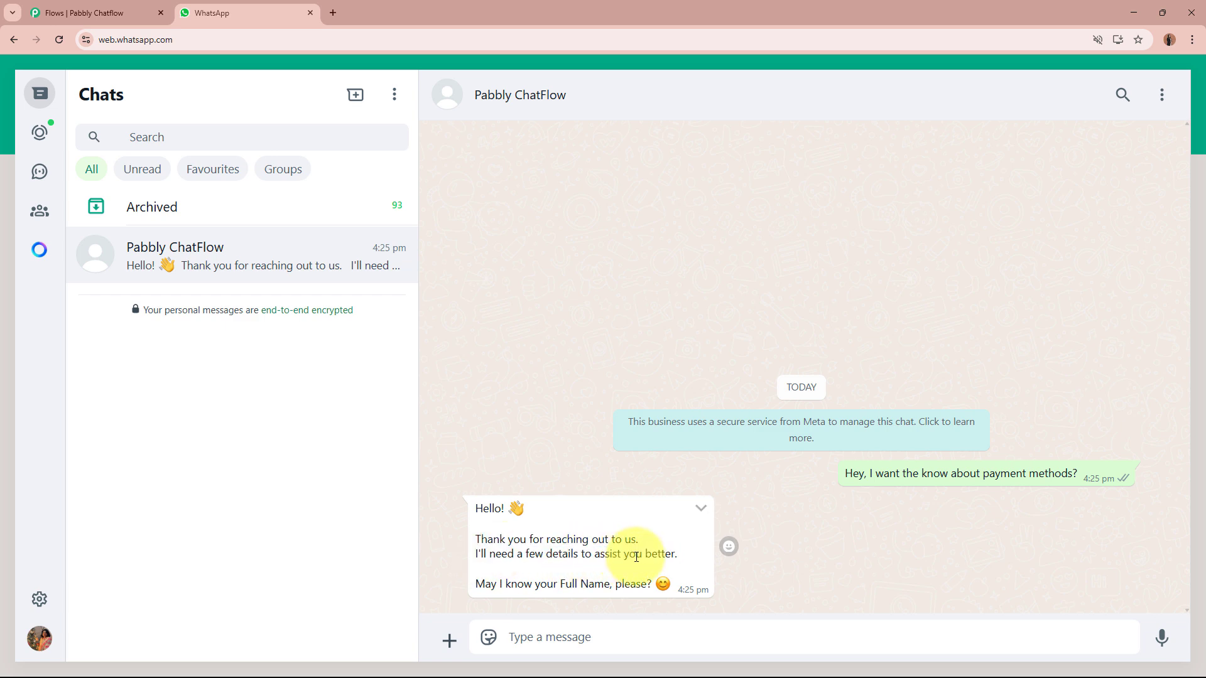
{"action": "left_click_drag", "start_coordinate": [478, 584], "coordinate": [624, 621]}
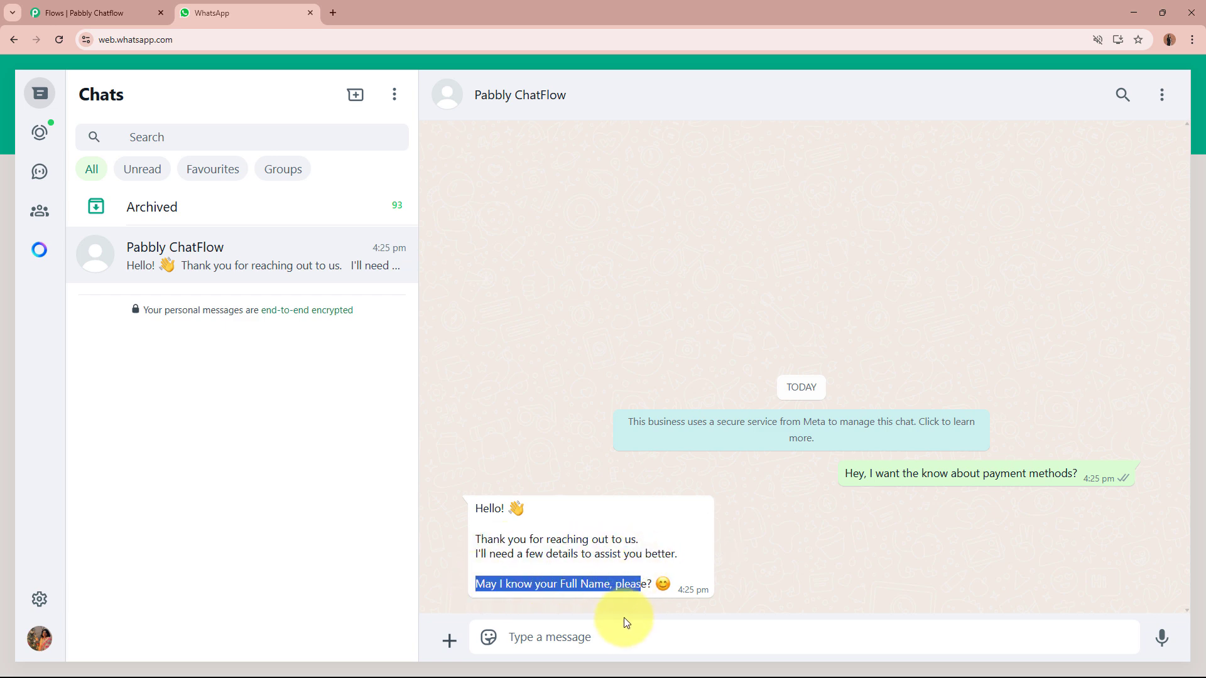
{"action": "left_click", "coordinate": [619, 632]}
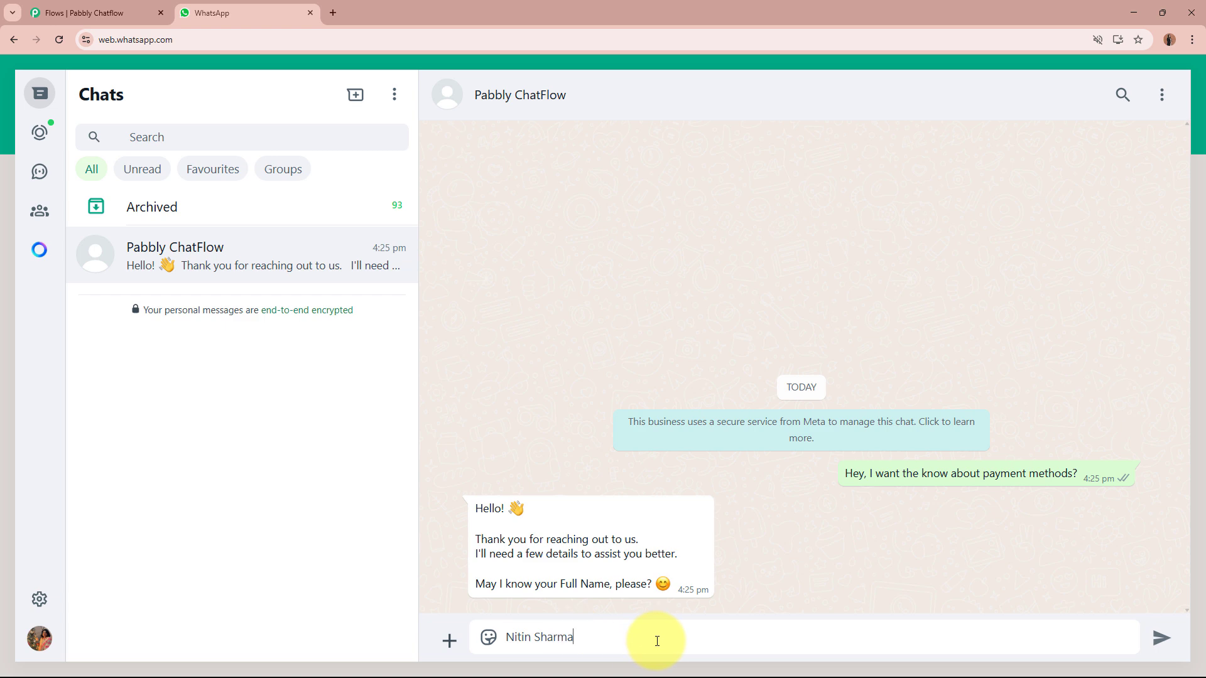
{"action": "key", "text": "Return"}
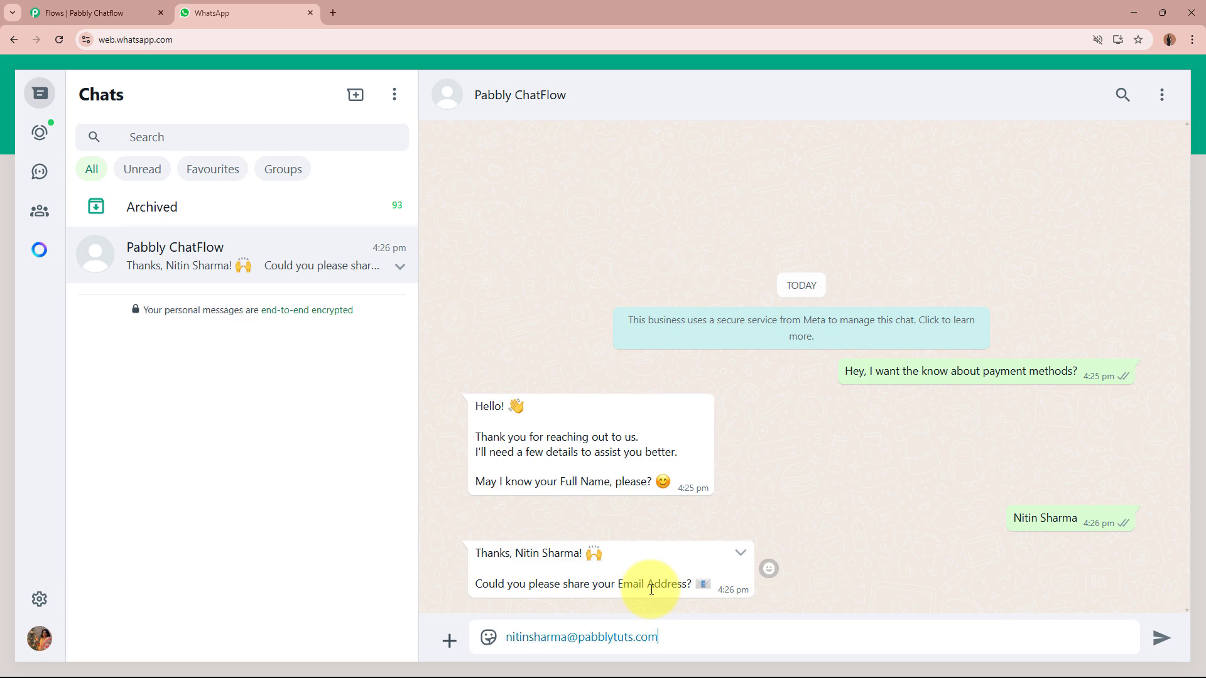
{"action": "key", "text": "Return"}
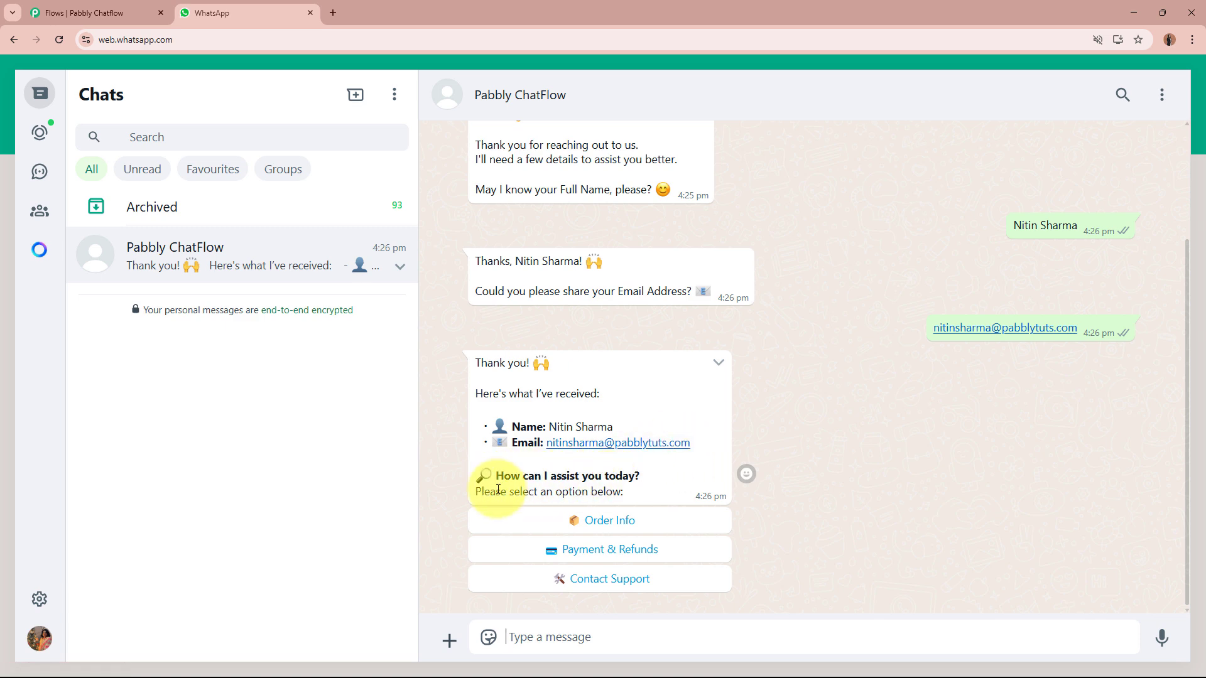
Step: Choose Payment & Refunds and read the bot's payment methods and refund answers
{"action": "left_click", "coordinate": [625, 551]}
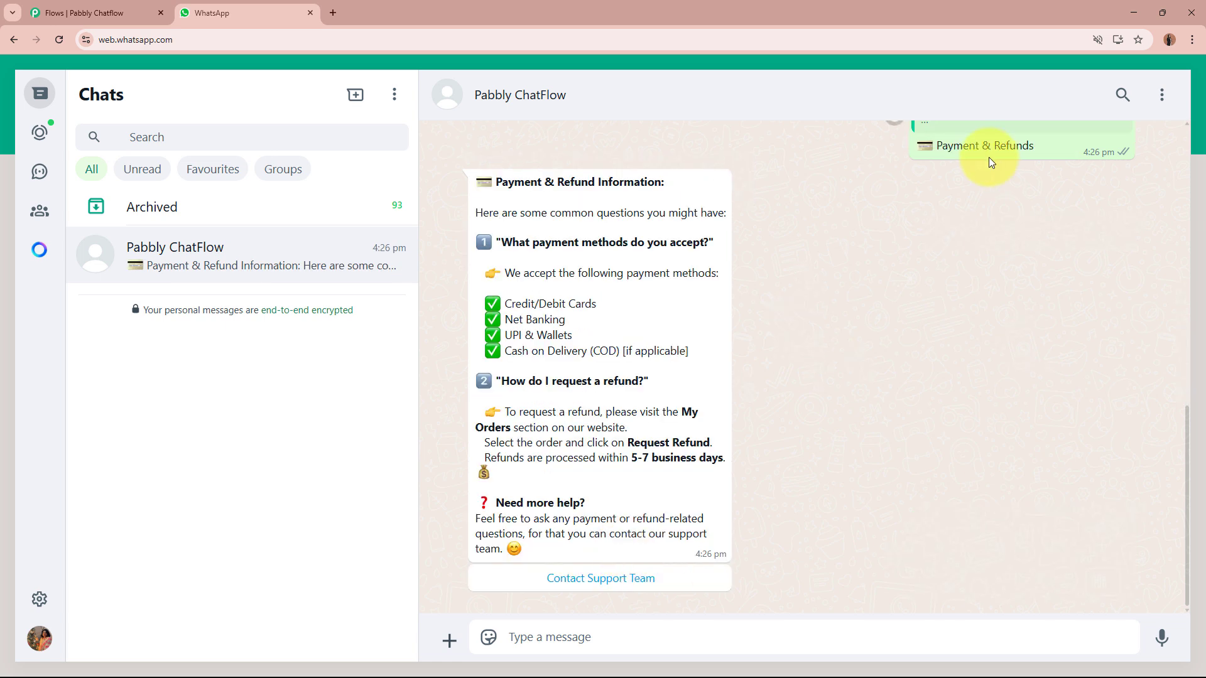
{"action": "left_click_drag", "start_coordinate": [497, 181], "coordinate": [678, 488]}
{"action": "left_click", "coordinate": [669, 488]}
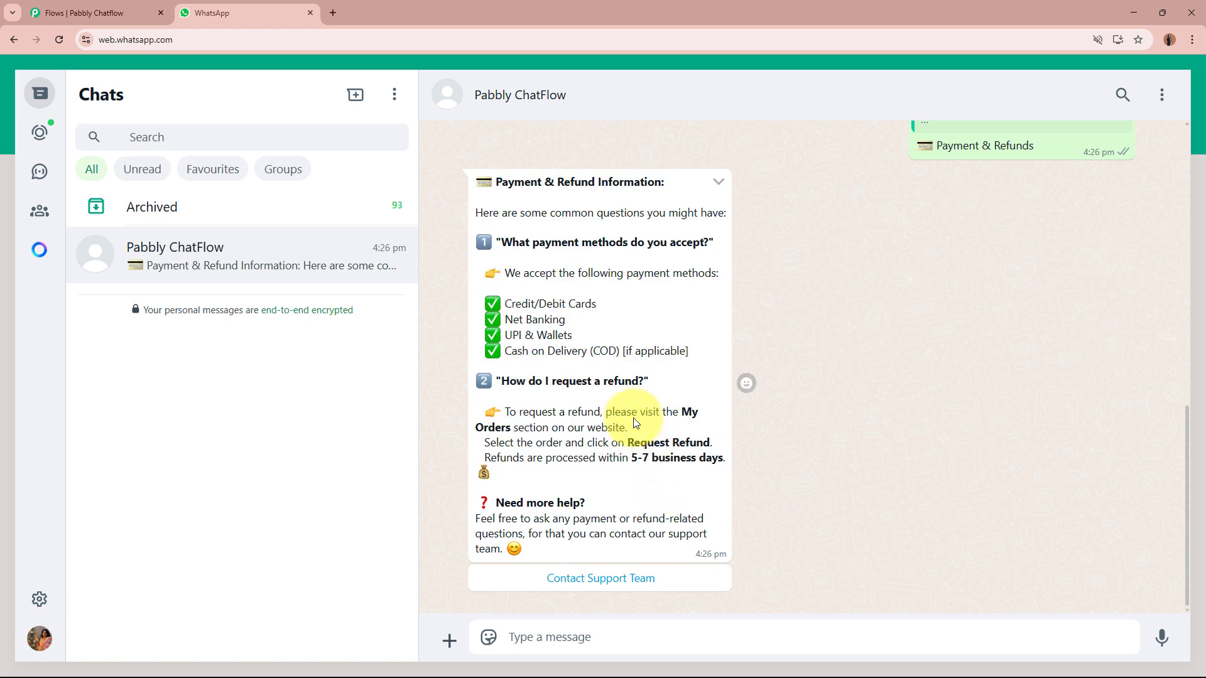
{"action": "left_click_drag", "start_coordinate": [502, 242], "coordinate": [703, 243]}
{"action": "left_click_drag", "start_coordinate": [553, 320], "coordinate": [684, 368]}
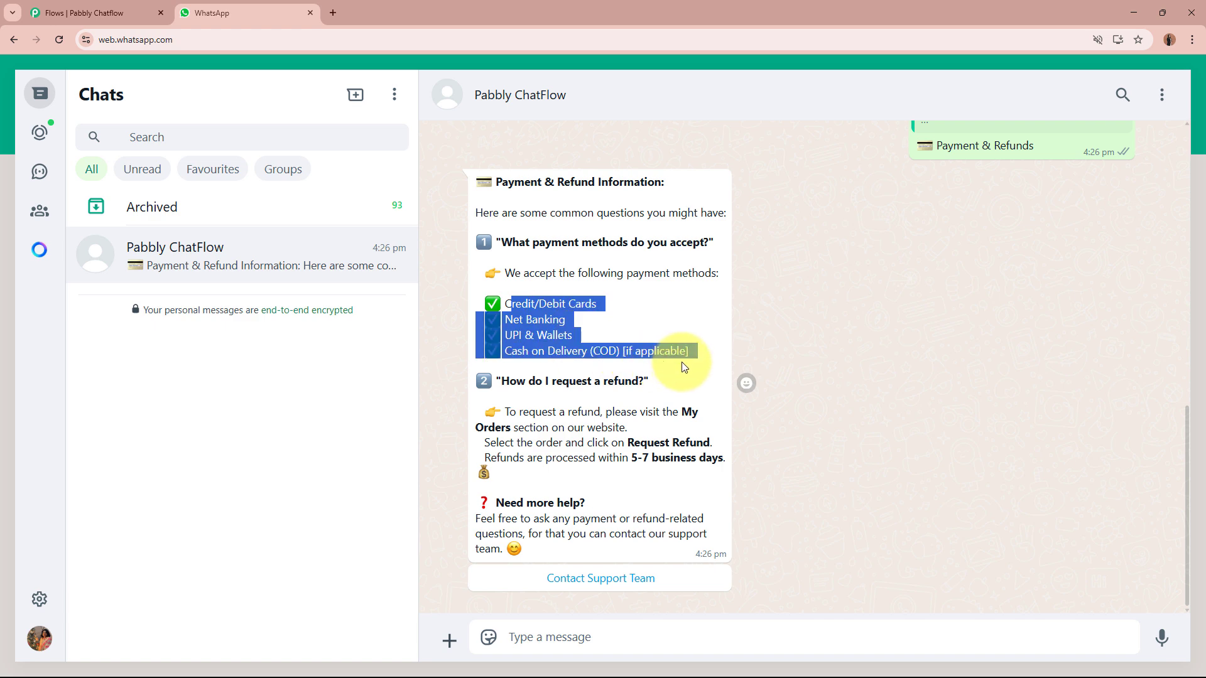
{"action": "left_click", "coordinate": [573, 380]}
{"action": "left_click_drag", "start_coordinate": [501, 381], "coordinate": [653, 383]}
{"action": "left_click", "coordinate": [654, 383]}
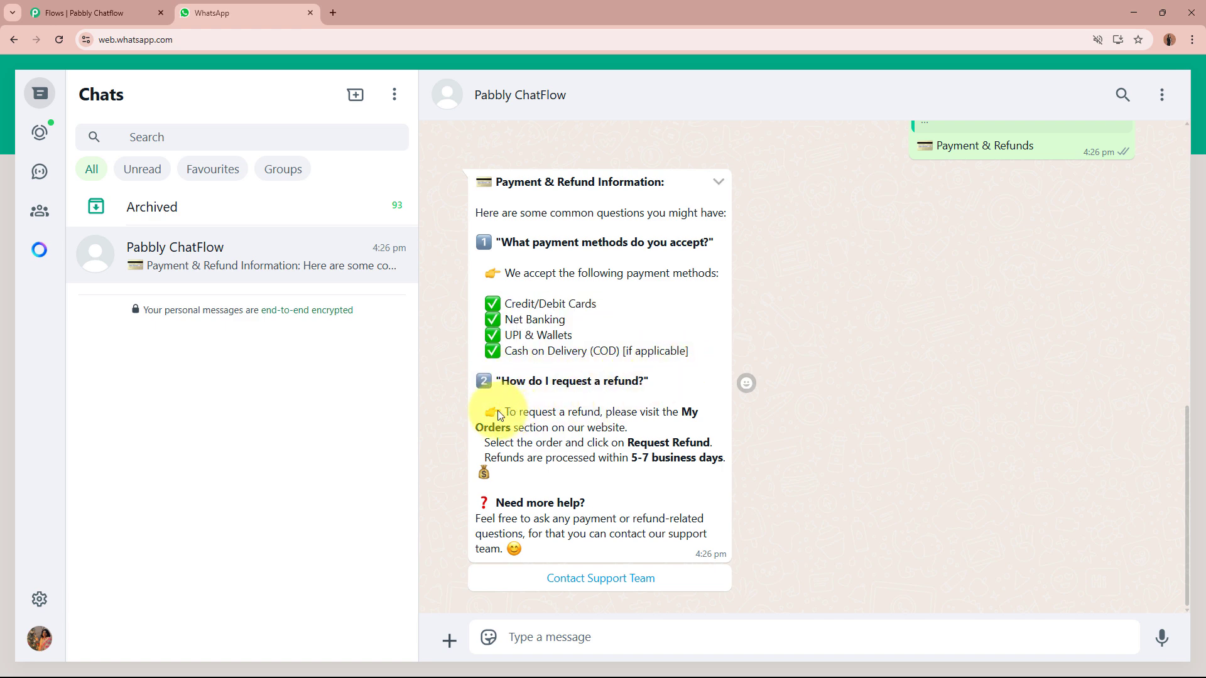
{"action": "left_click_drag", "start_coordinate": [492, 503], "coordinate": [586, 498]}
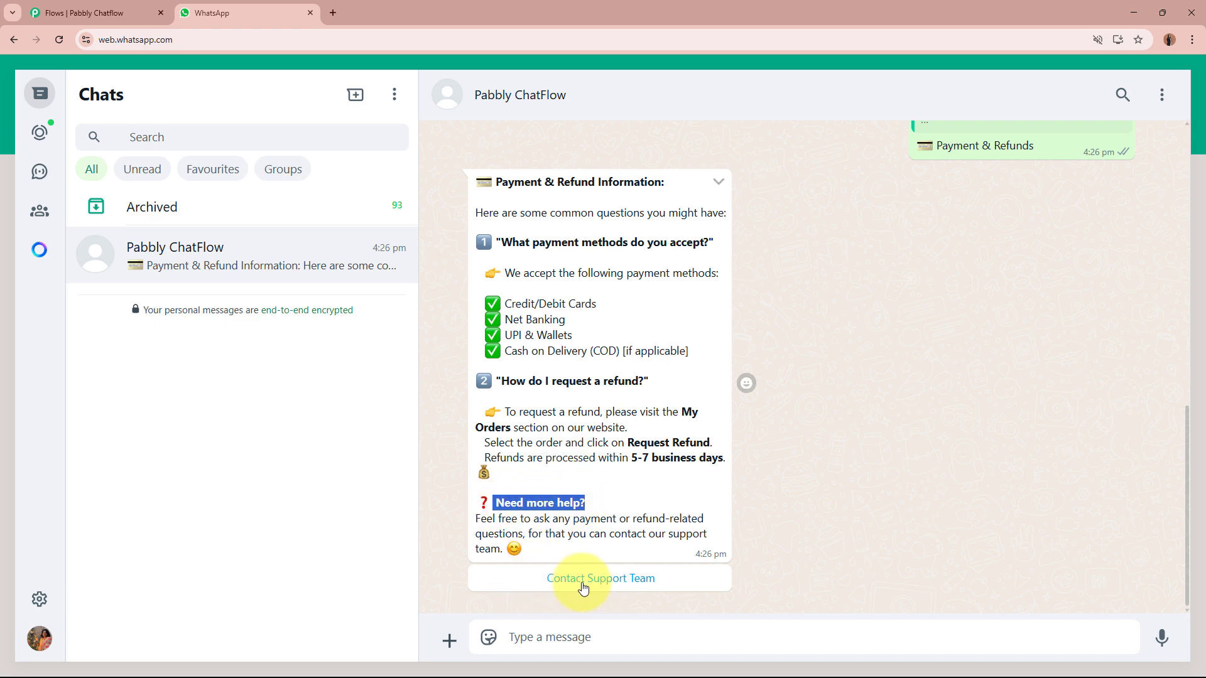
Step: Request Contact Support Team and review the bot's support contact details
{"action": "left_click", "coordinate": [636, 586]}
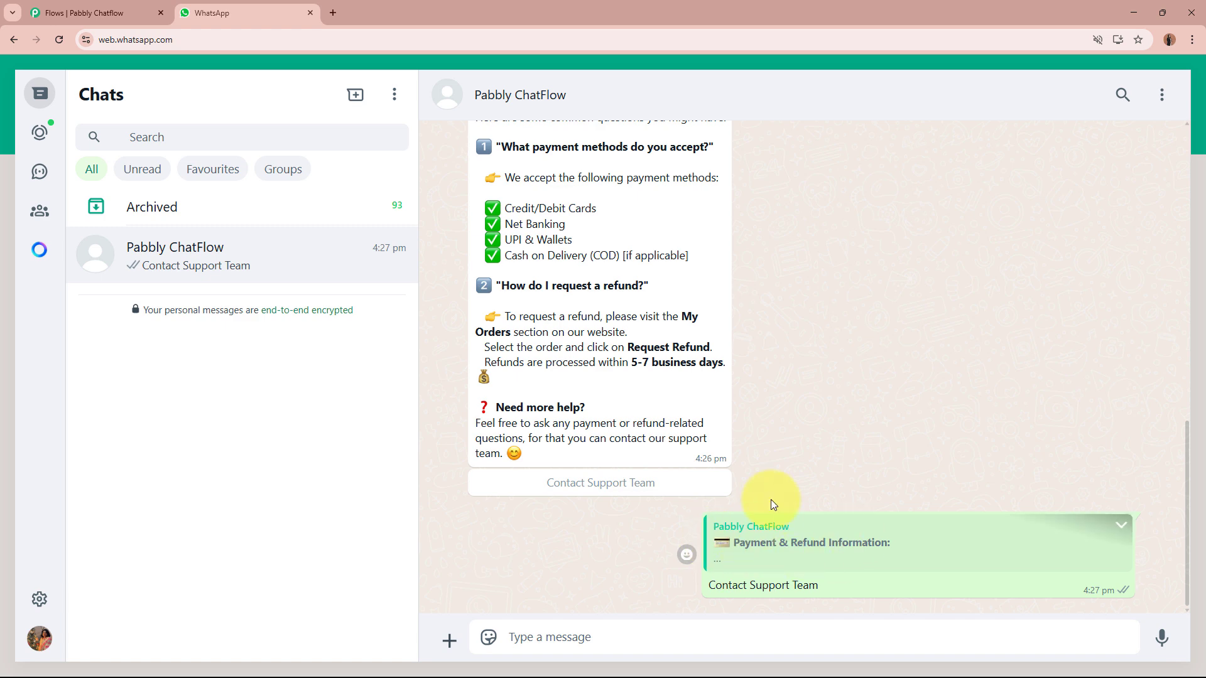
{"action": "left_click_drag", "start_coordinate": [478, 454], "coordinate": [665, 555]}
{"action": "left_click", "coordinate": [665, 555]}
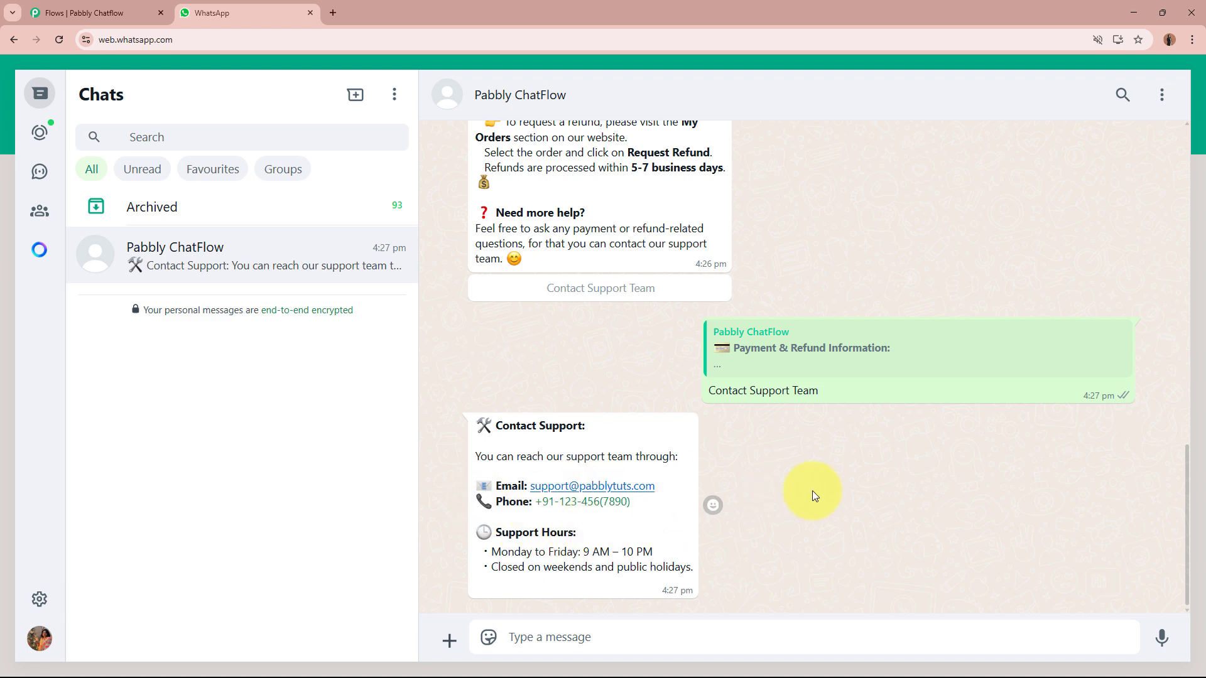
{"action": "scroll", "coordinate": [846, 489], "scroll_direction": "up", "scroll_amount": 10}
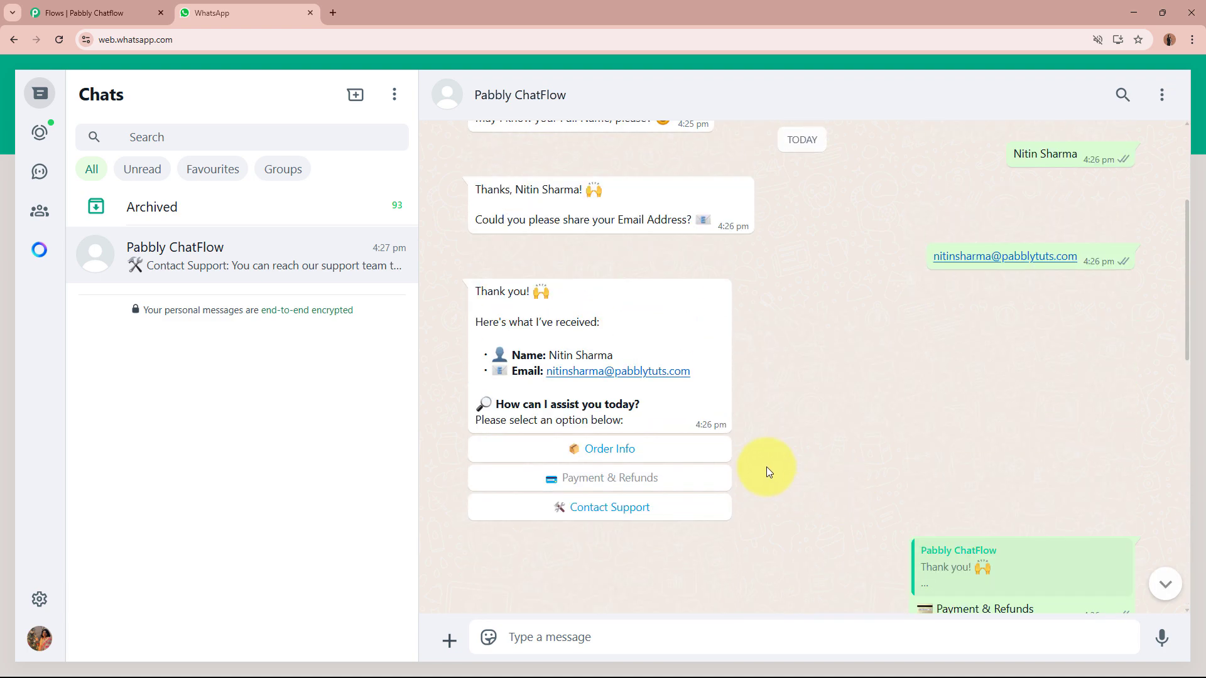
Step: Pick Order Info, read the order tracking and delivery time answers, then request Contact Support Team
{"action": "left_click", "coordinate": [619, 451]}
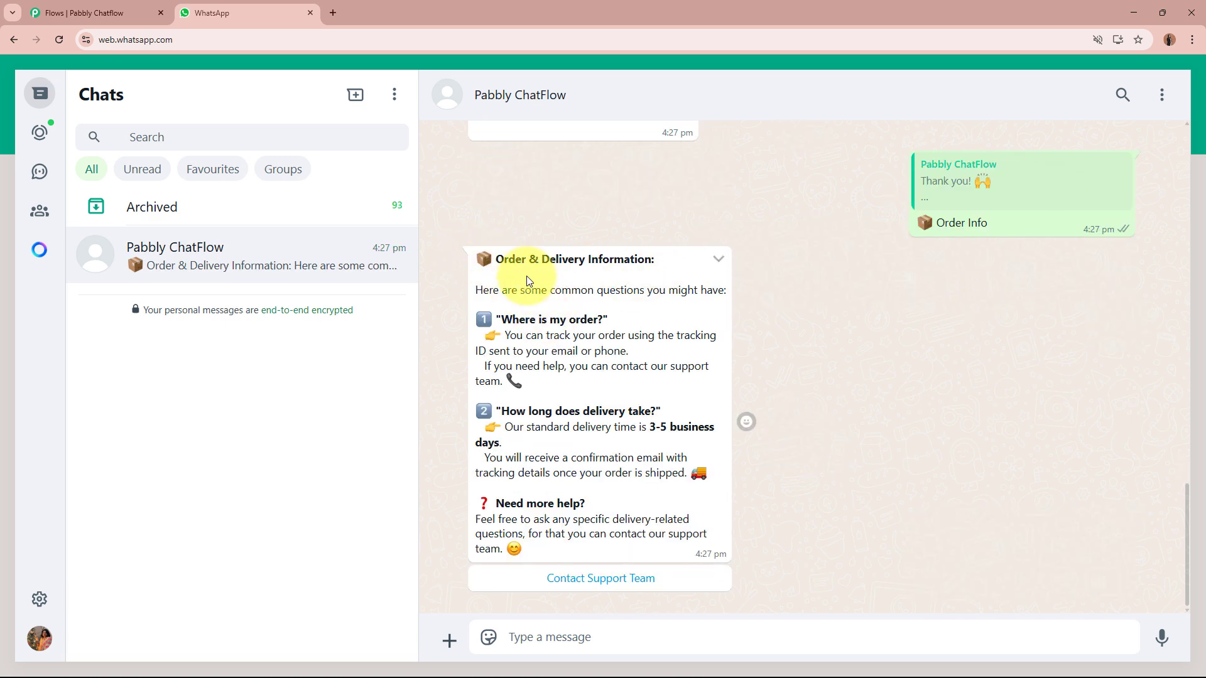
{"action": "left_click_drag", "start_coordinate": [496, 259], "coordinate": [633, 538]}
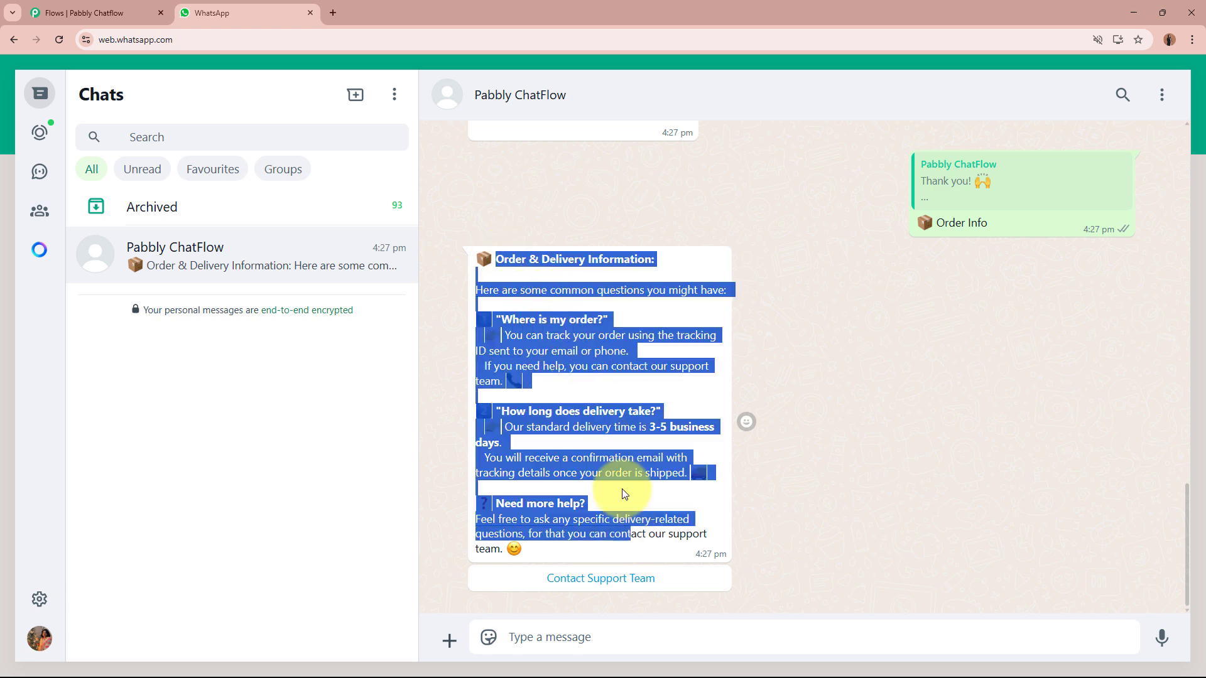
{"action": "left_click", "coordinate": [499, 319]}
{"action": "left_click_drag", "start_coordinate": [591, 325], "coordinate": [574, 412]}
{"action": "left_click_drag", "start_coordinate": [501, 411], "coordinate": [661, 412]}
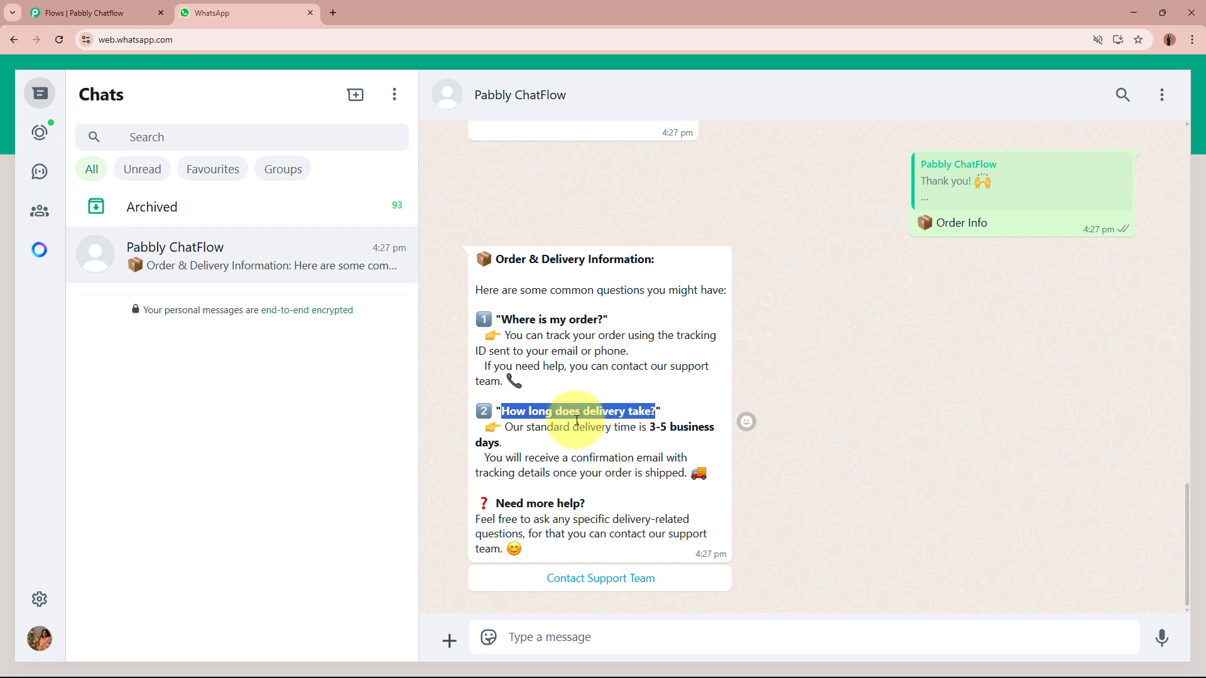
{"action": "left_click_drag", "start_coordinate": [512, 427], "coordinate": [650, 468]}
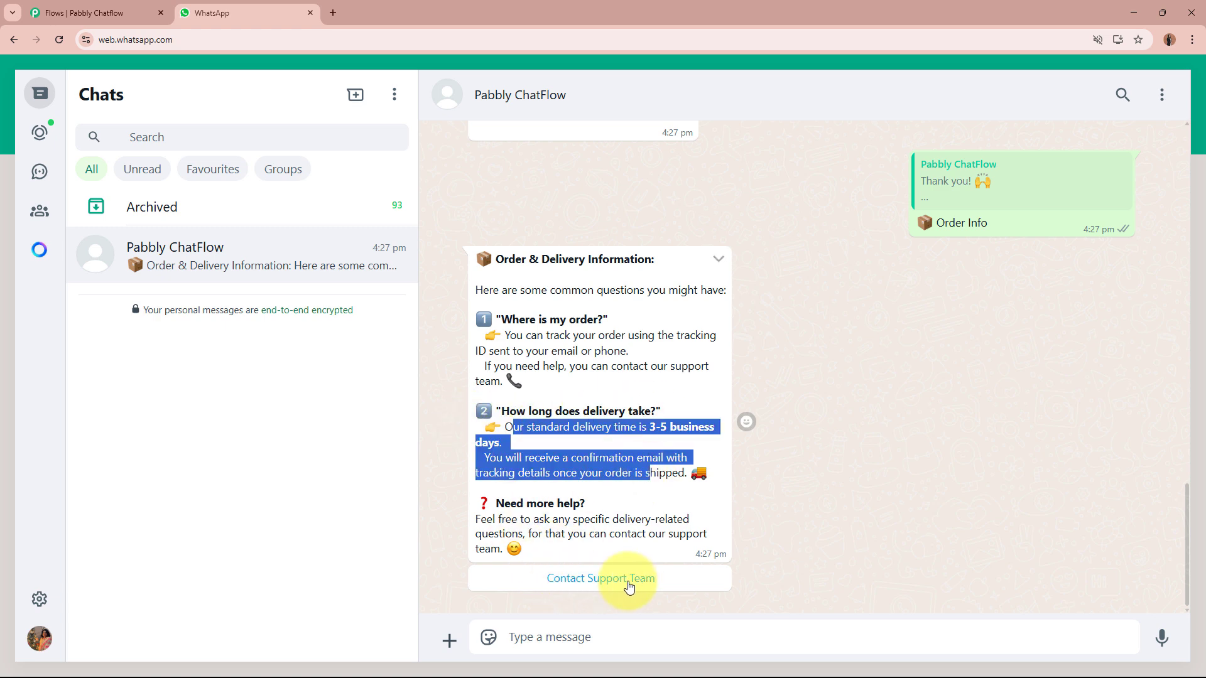
{"action": "left_click", "coordinate": [629, 586]}
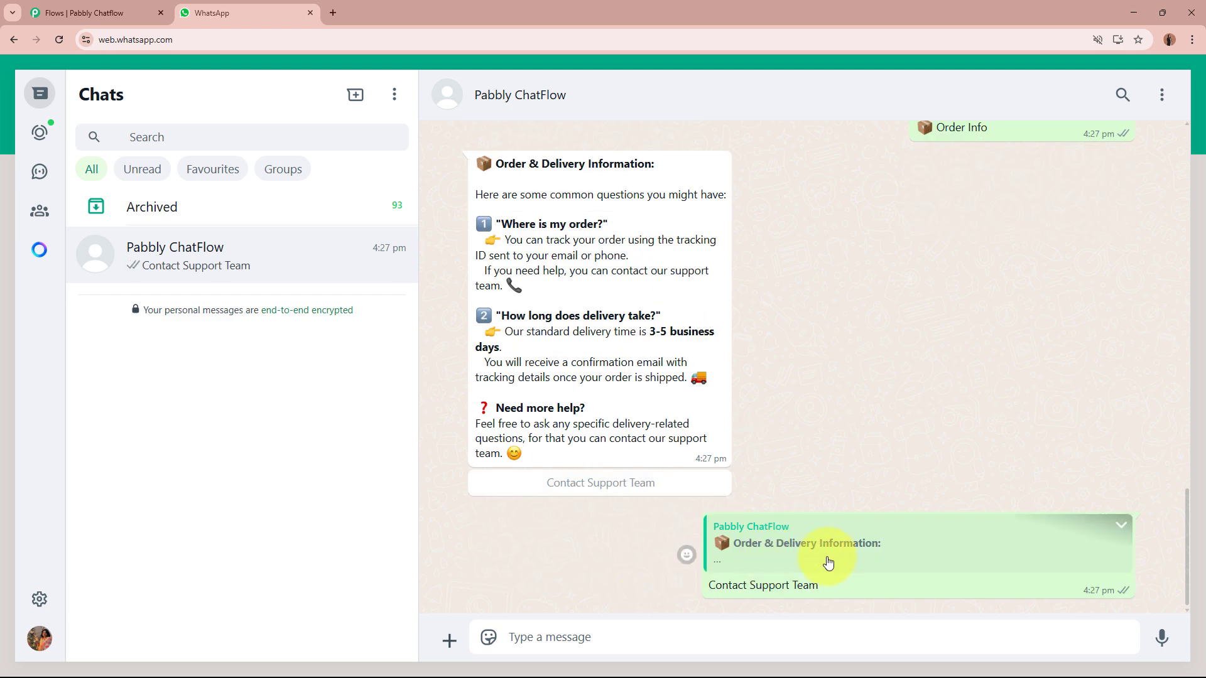
{"action": "scroll", "coordinate": [825, 487], "scroll_direction": "up", "scroll_amount": 15}
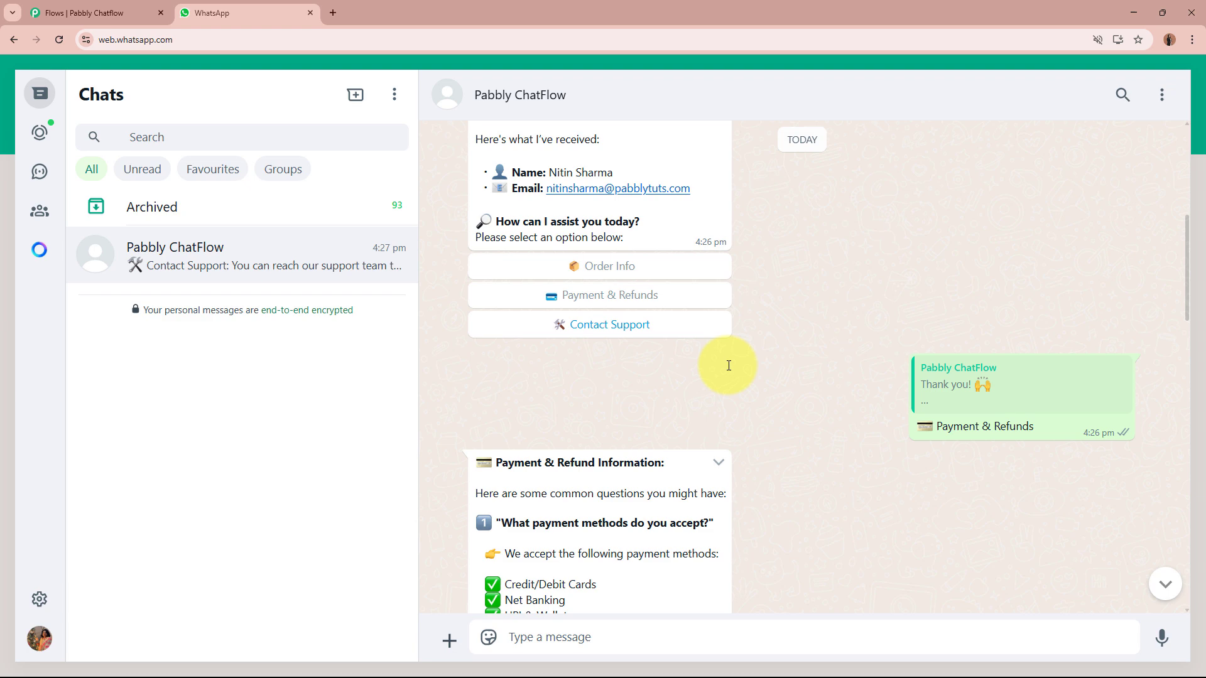
Step: Choose Contact Support, read 'Here's how you can reach us', then go back to the flow builder
{"action": "left_click", "coordinate": [642, 332]}
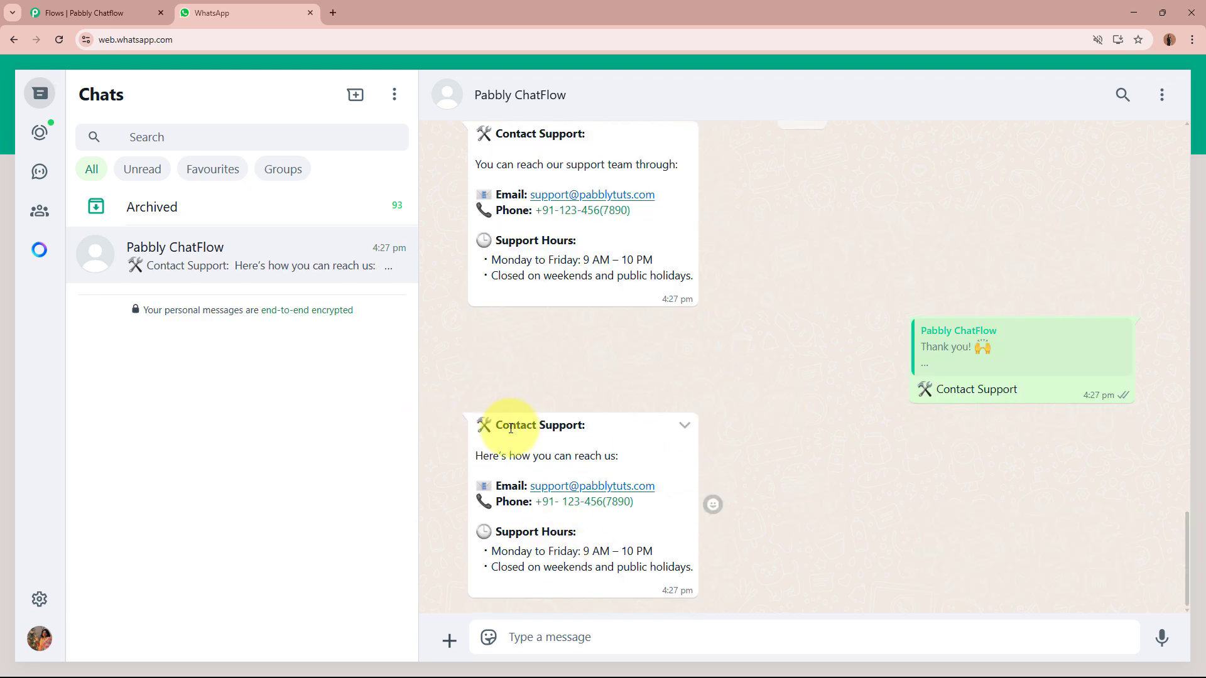
{"action": "left_click_drag", "start_coordinate": [501, 426], "coordinate": [684, 560]}
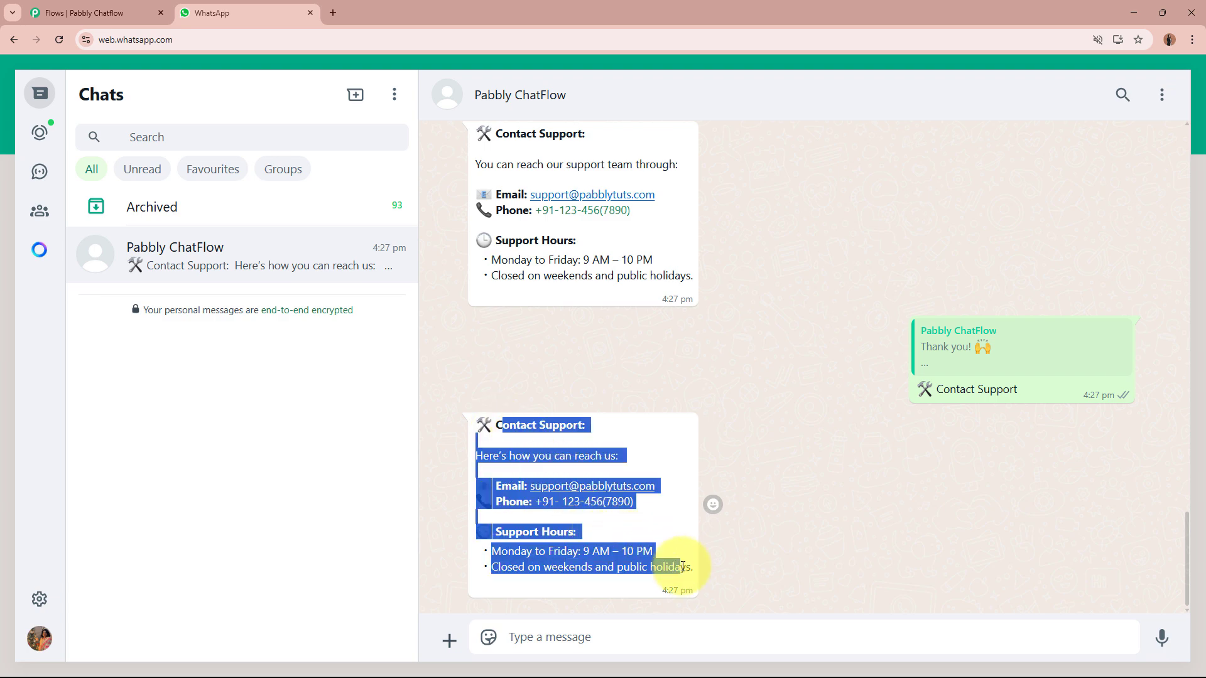
{"action": "left_click", "coordinate": [859, 543]}
{"action": "scroll", "coordinate": [894, 542], "scroll_direction": "up", "scroll_amount": 7}
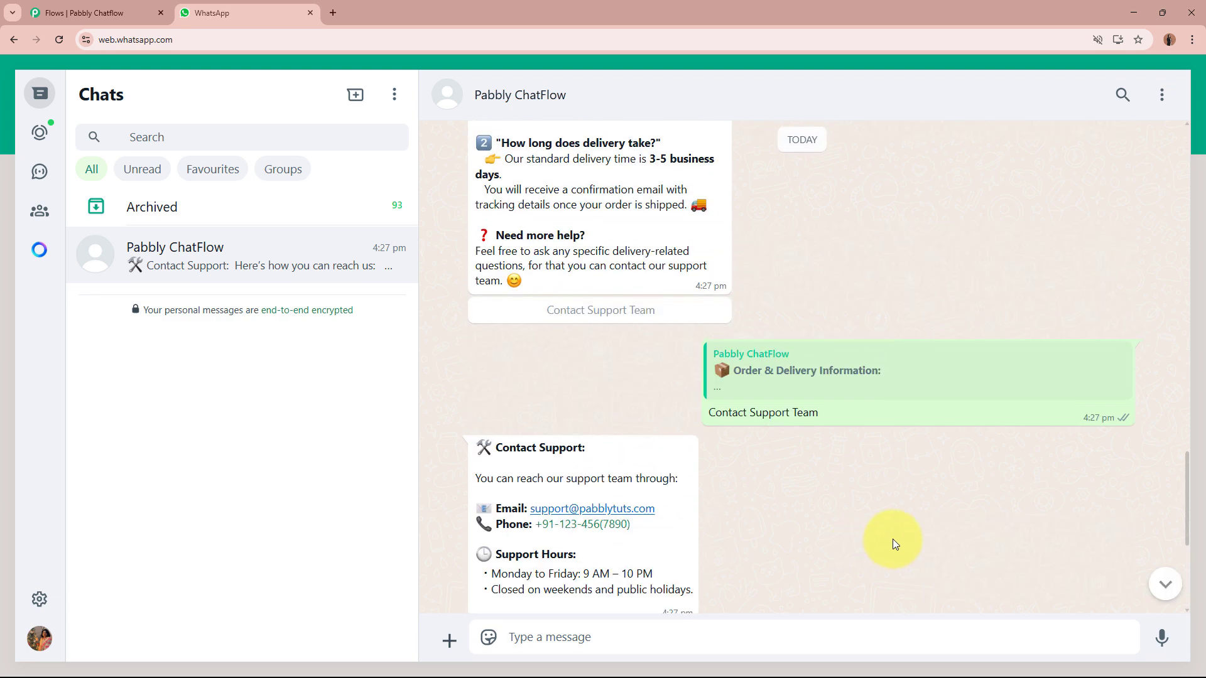
{"action": "scroll", "coordinate": [894, 534], "scroll_direction": "down", "scroll_amount": 7}
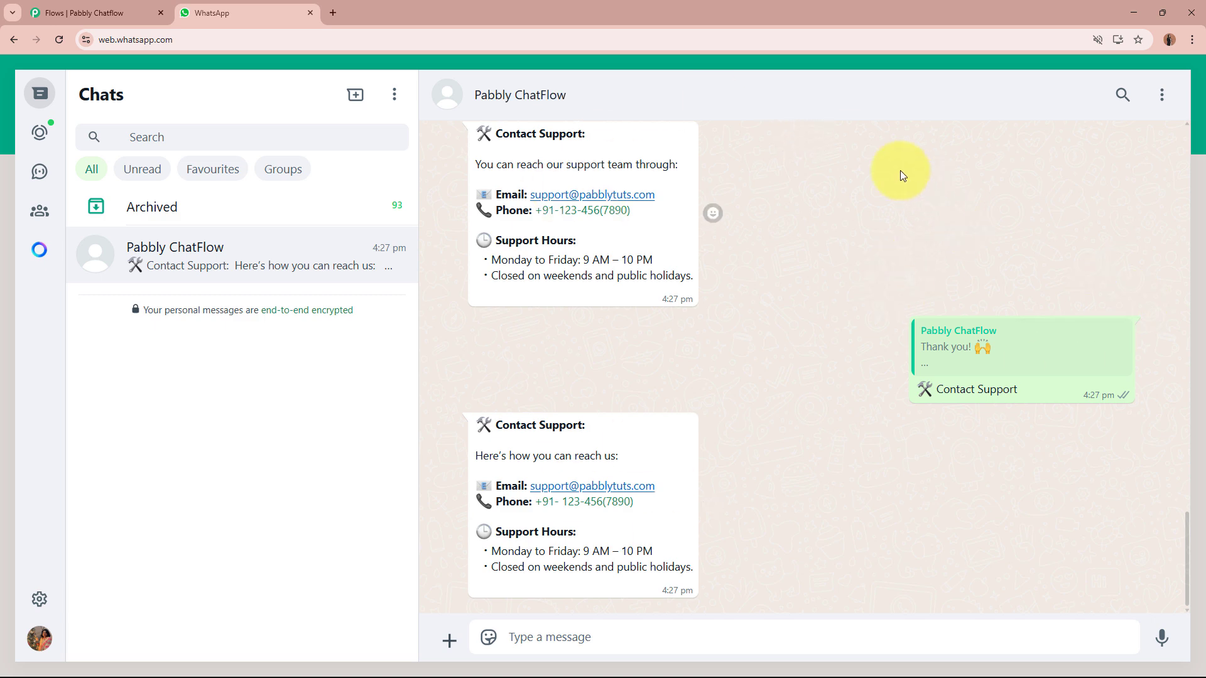
{"action": "left_click", "coordinate": [116, 13]}
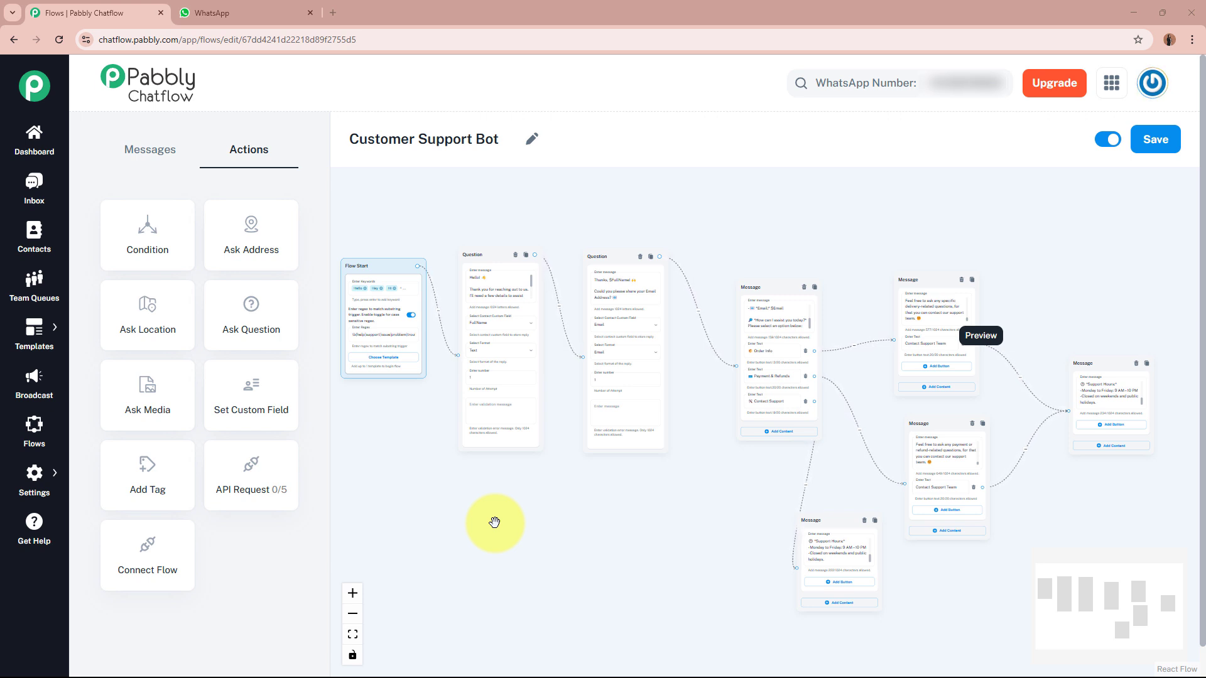
Step: Open the Inbox in a new browser tab and bring up the test contact's chat
{"action": "right_click", "coordinate": [41, 199]}
{"action": "left_click", "coordinate": [108, 211]}
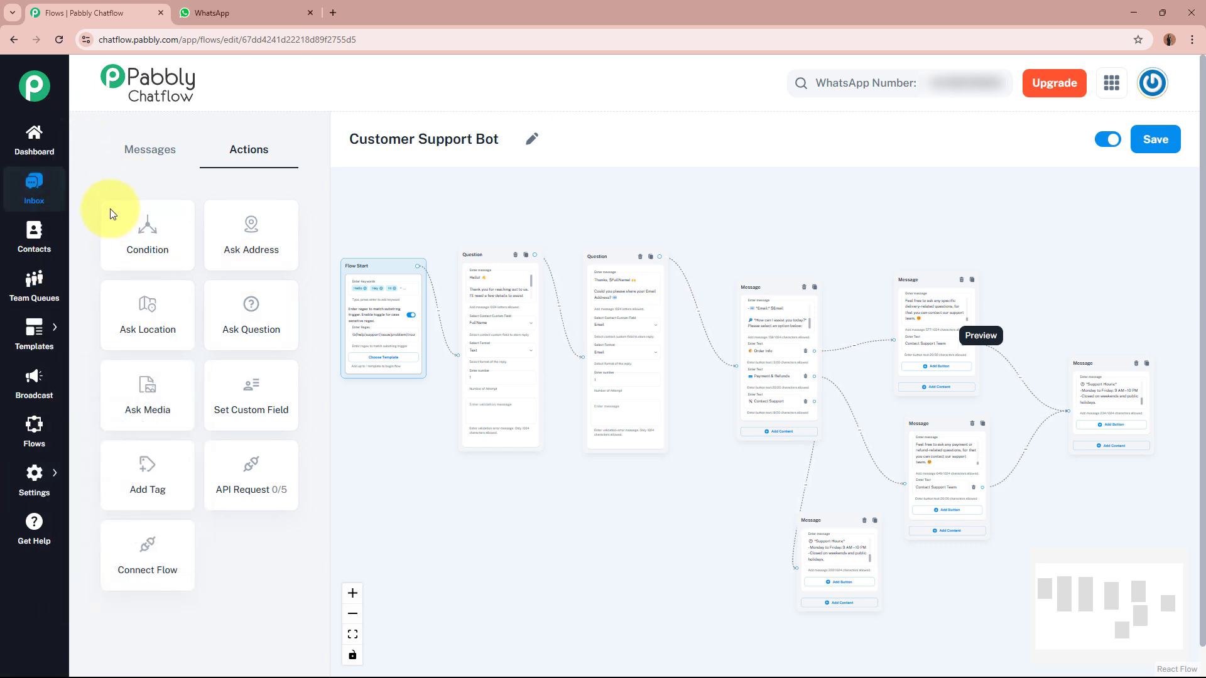
{"action": "left_click", "coordinate": [256, 5]}
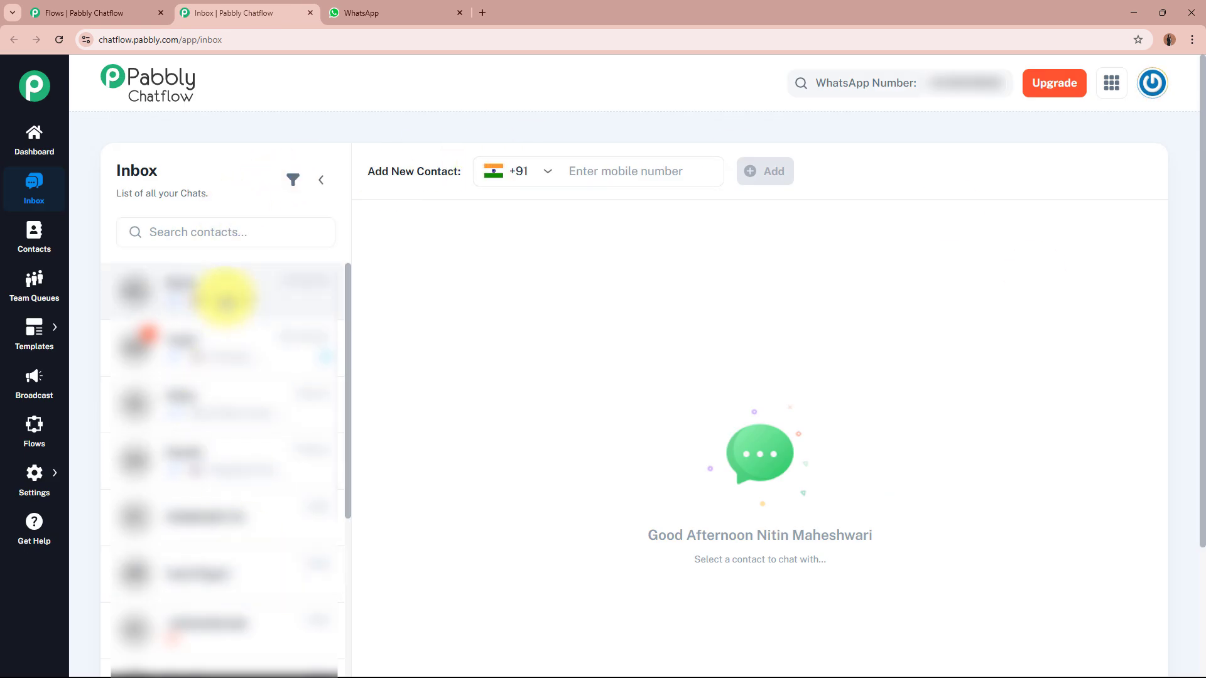
{"action": "left_click", "coordinate": [228, 345]}
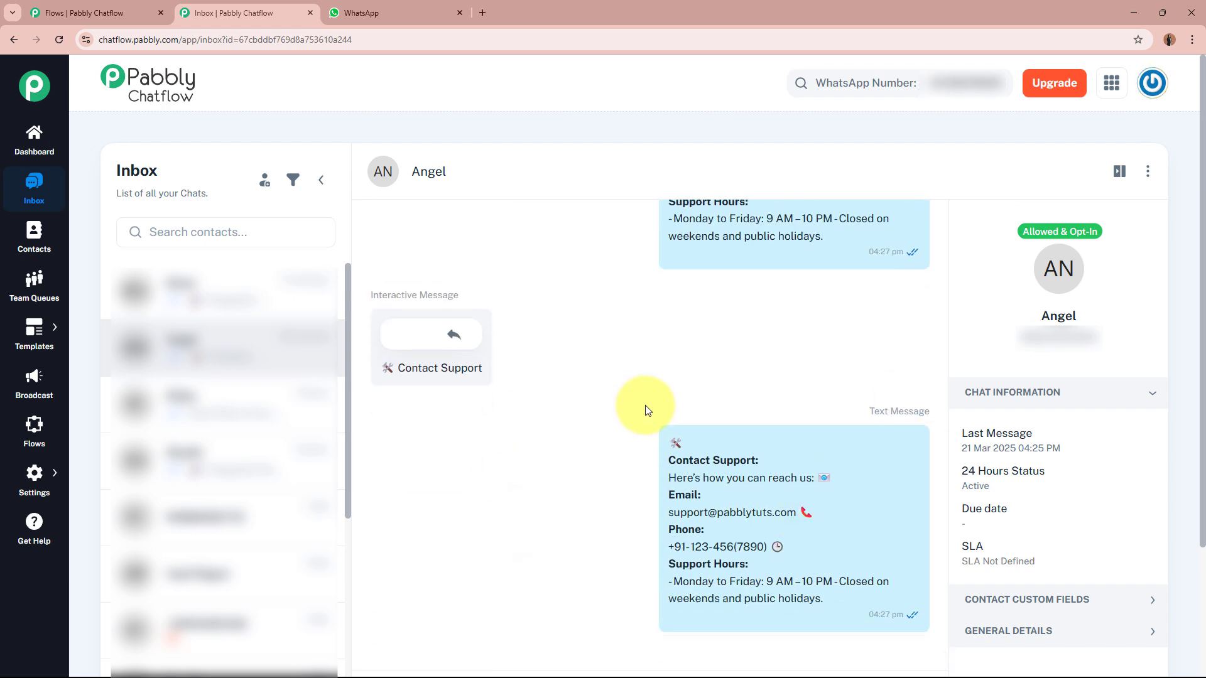
Step: Check the captured Email and FullName custom fields, then return to the Customer Support Bot flow
{"action": "left_click", "coordinate": [1064, 595]}
{"action": "scroll", "coordinate": [1067, 556], "scroll_direction": "down", "scroll_amount": 5}
{"action": "scroll", "coordinate": [1070, 541], "scroll_direction": "down", "scroll_amount": 2}
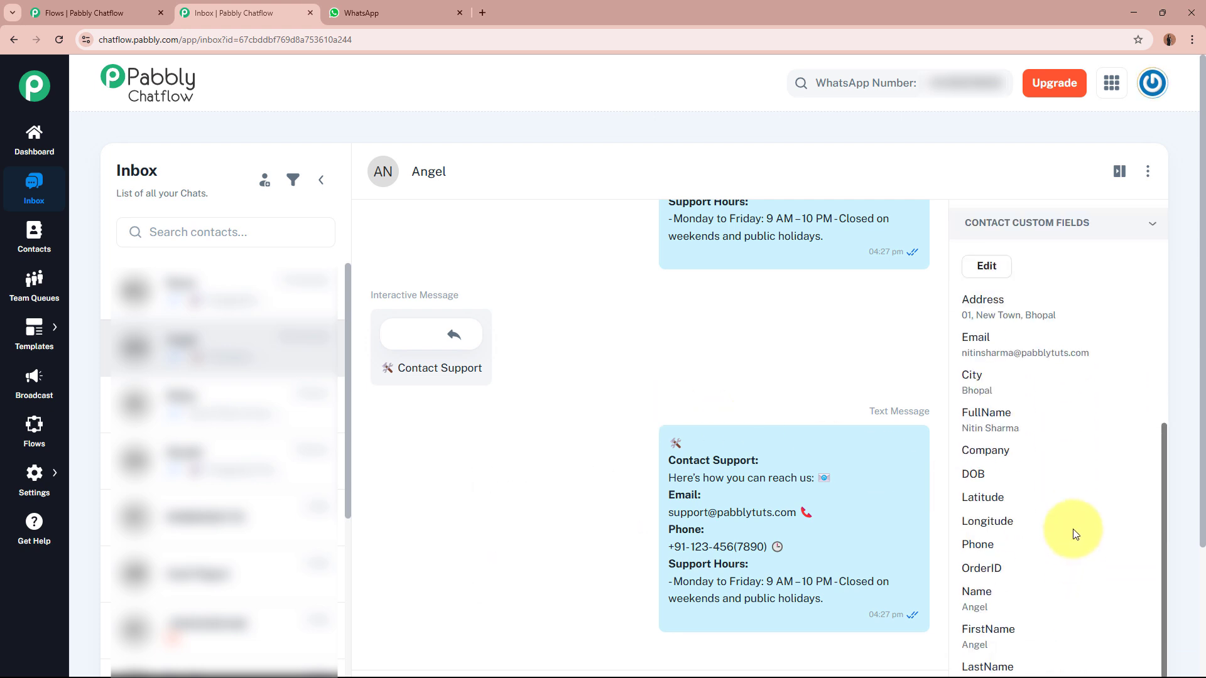
{"action": "left_click_drag", "start_coordinate": [964, 338], "coordinate": [1082, 338]}
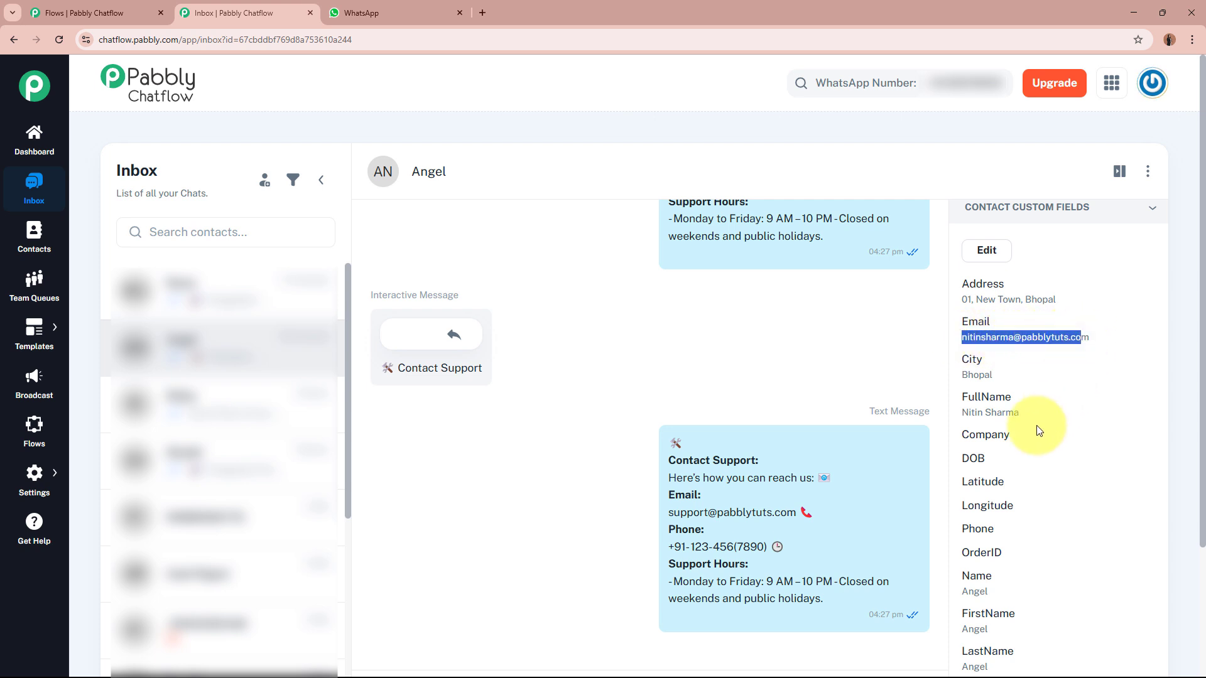
{"action": "left_click_drag", "start_coordinate": [963, 413], "coordinate": [1025, 413]}
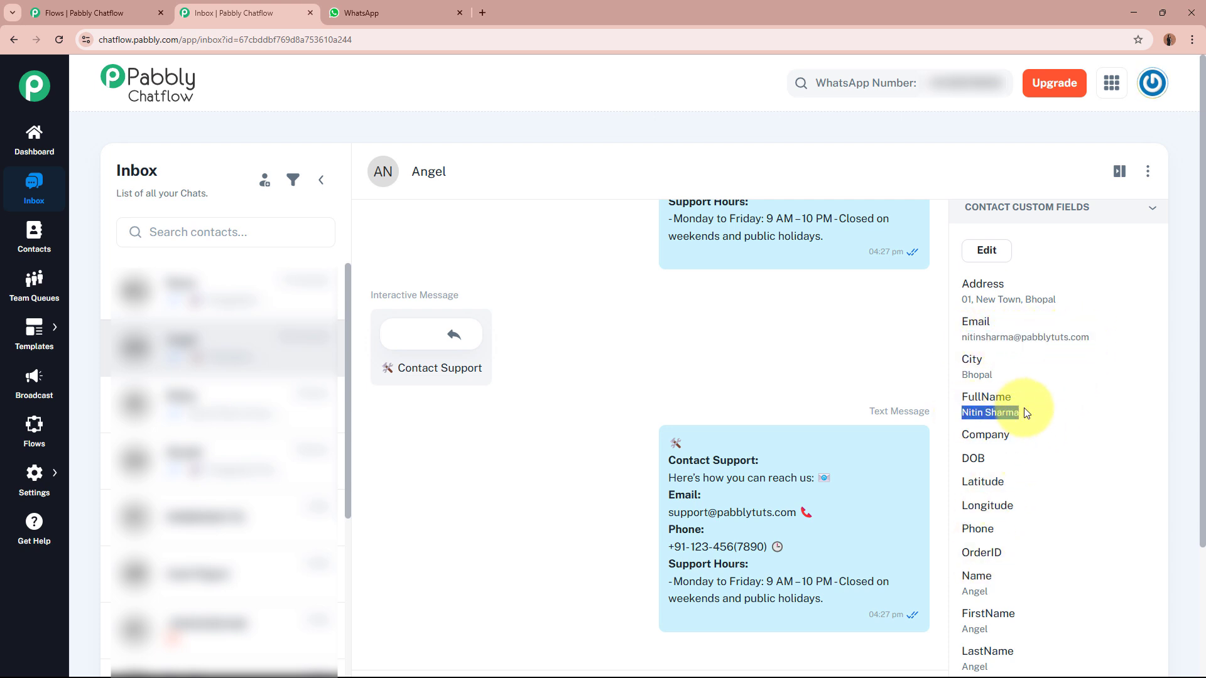
{"action": "left_click", "coordinate": [1152, 209]}
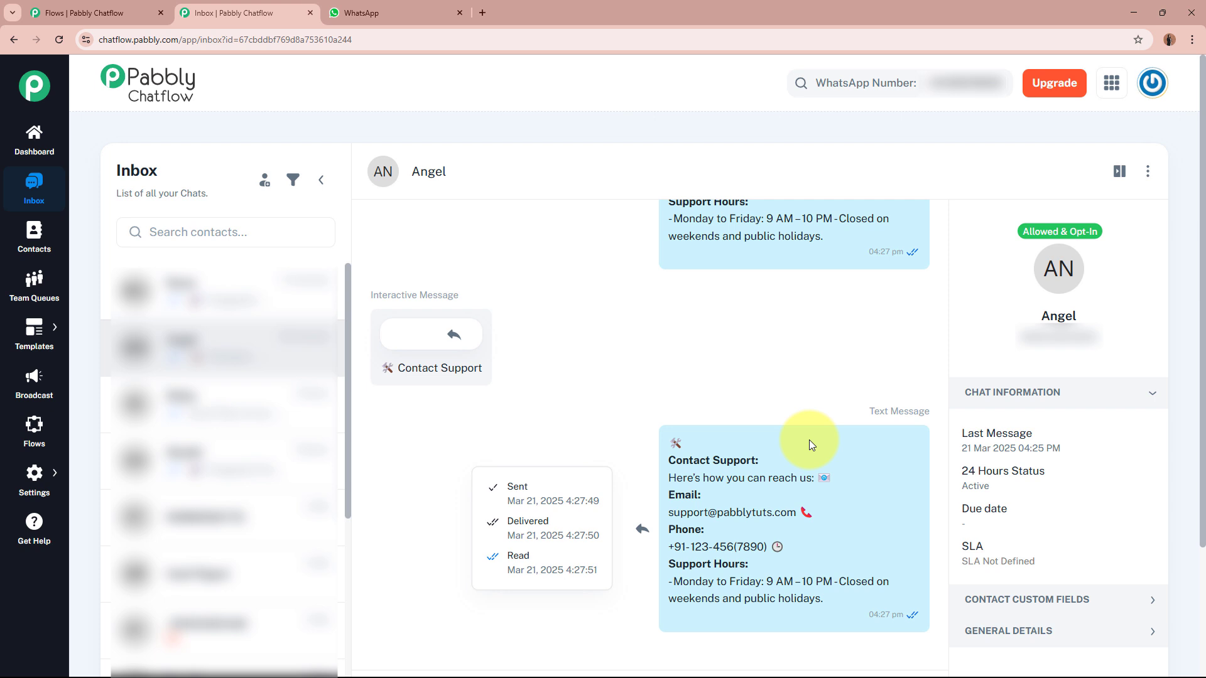
{"action": "scroll", "coordinate": [628, 374], "scroll_direction": "up", "scroll_amount": 2}
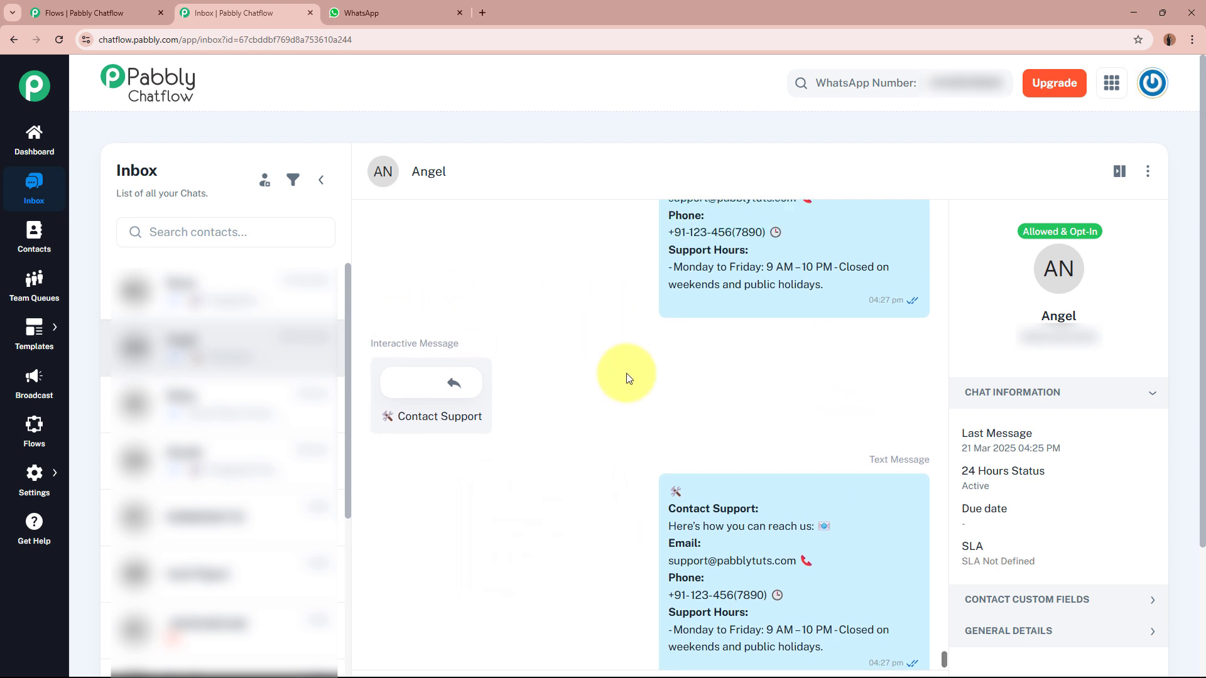
{"action": "scroll", "coordinate": [626, 379], "scroll_direction": "down", "scroll_amount": 2}
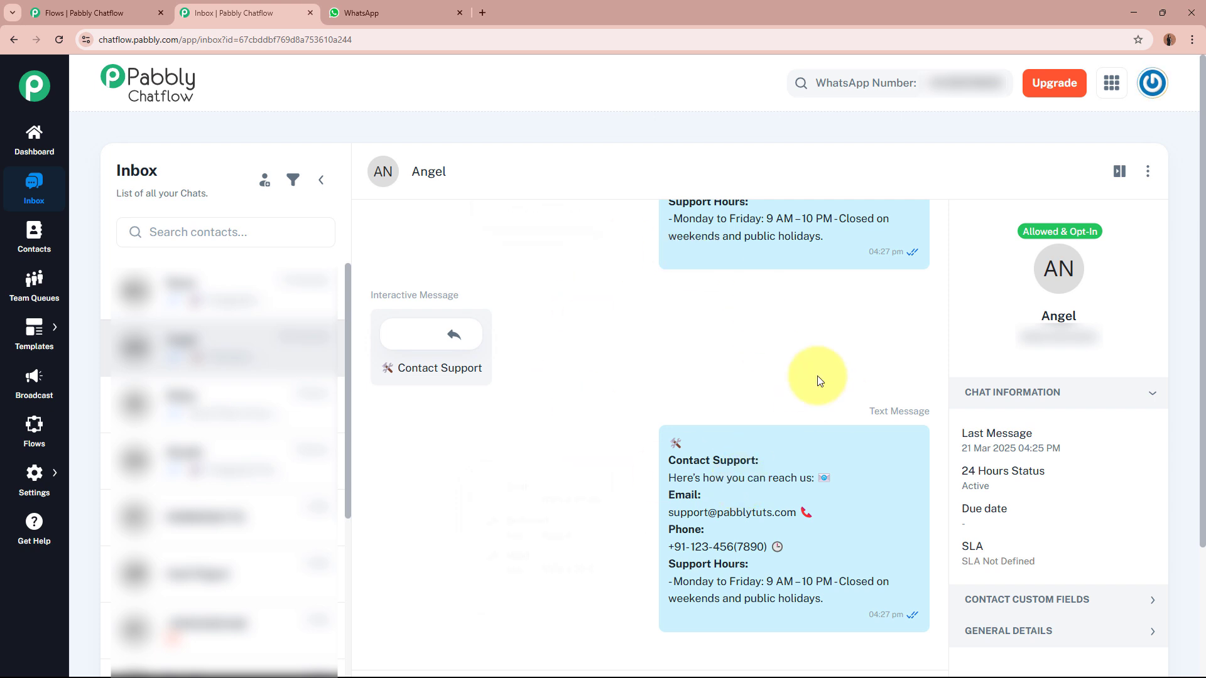
{"action": "left_click", "coordinate": [108, 7]}
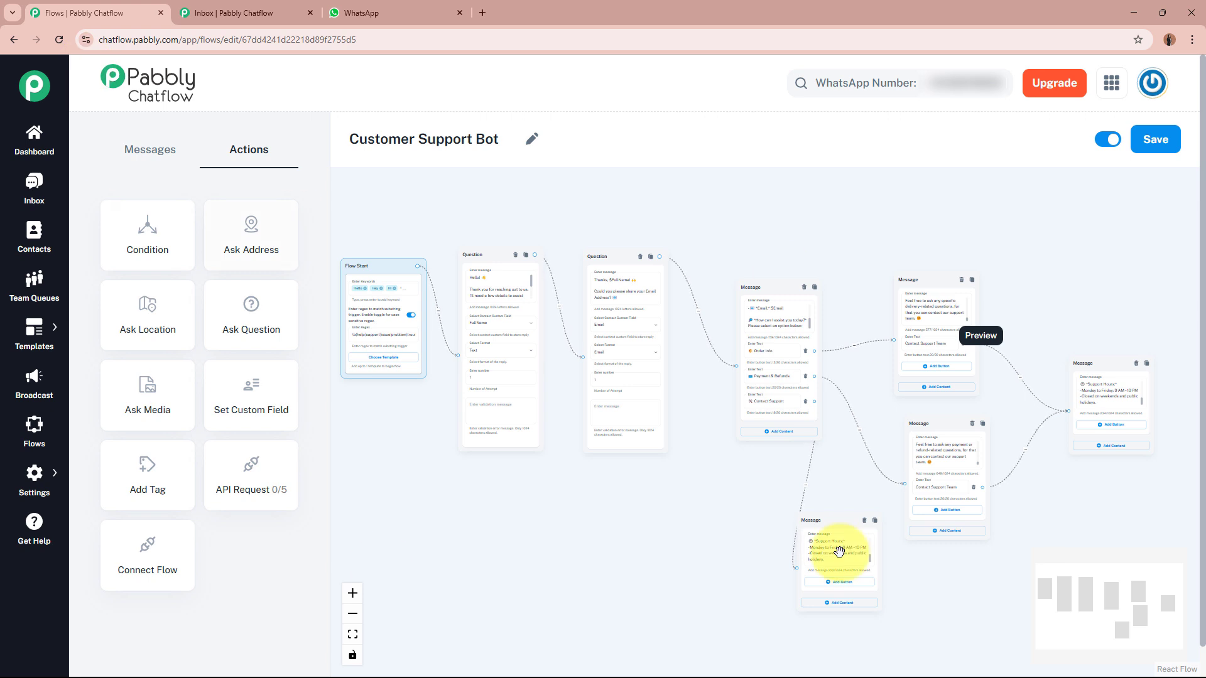